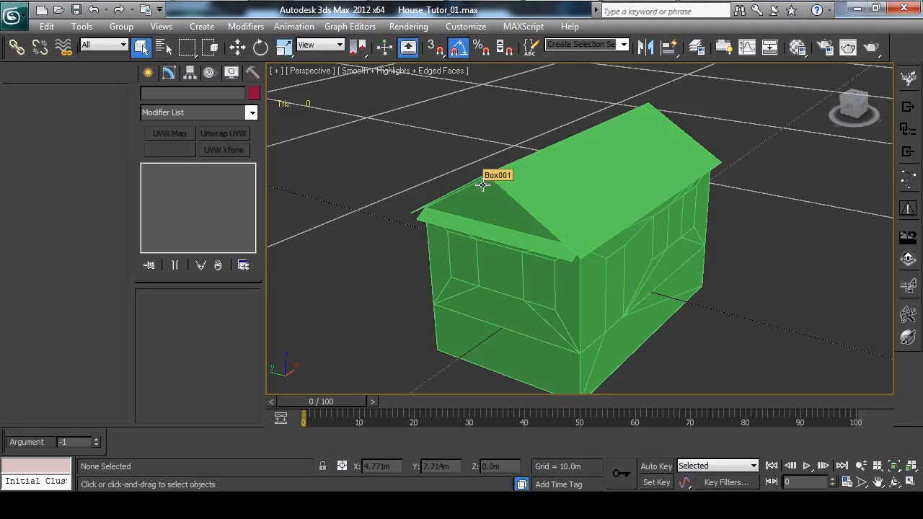
# Save the scene as House_Tutor_01 in the ModelsLibrary\VaryHouseColor folder and select the house model.
pyautogui.click(13, 14)
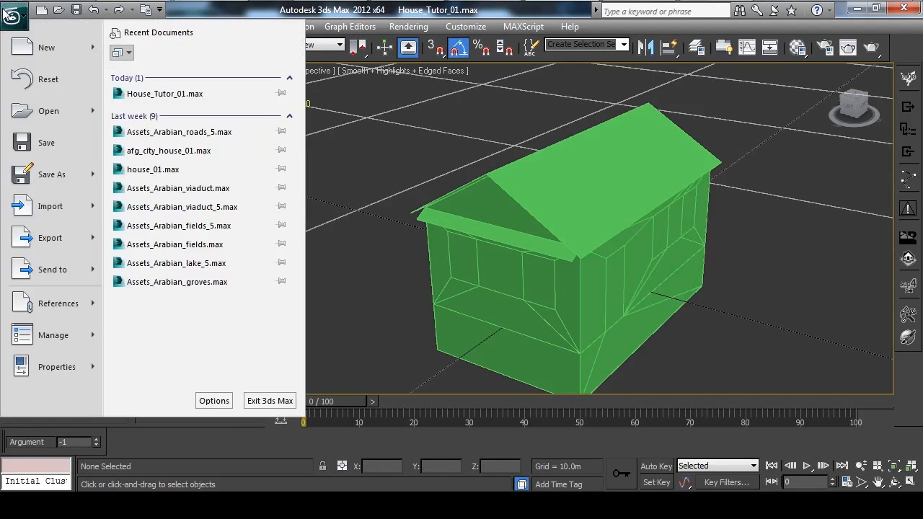
pyautogui.click(40, 173)
pyautogui.click(198, 58)
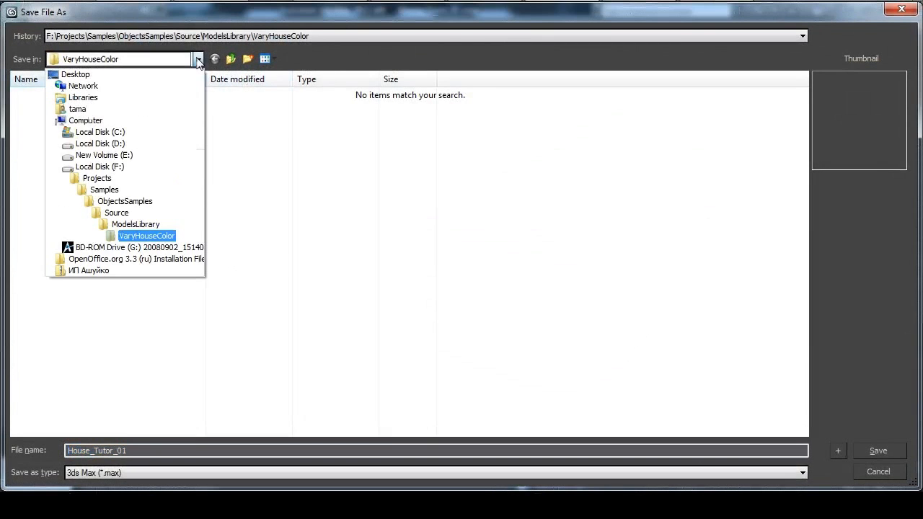
pyautogui.click(116, 213)
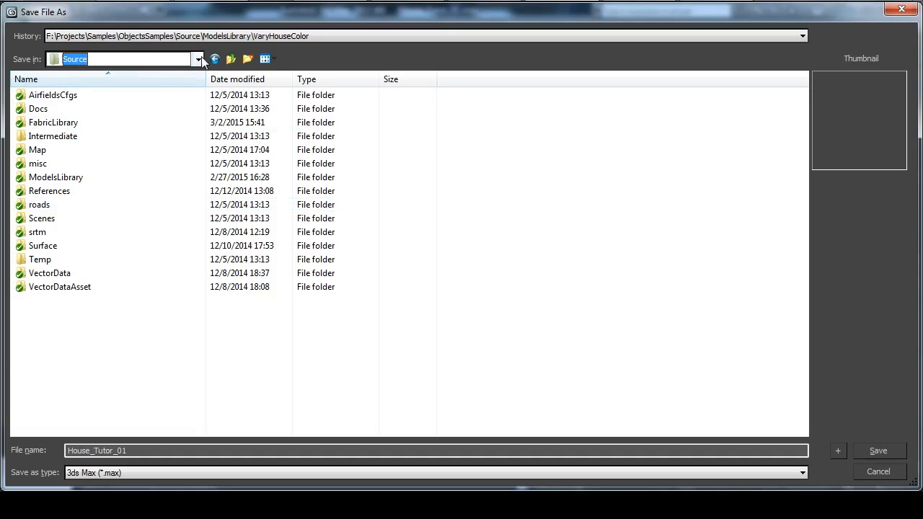
pyautogui.doubleClick(63, 178)
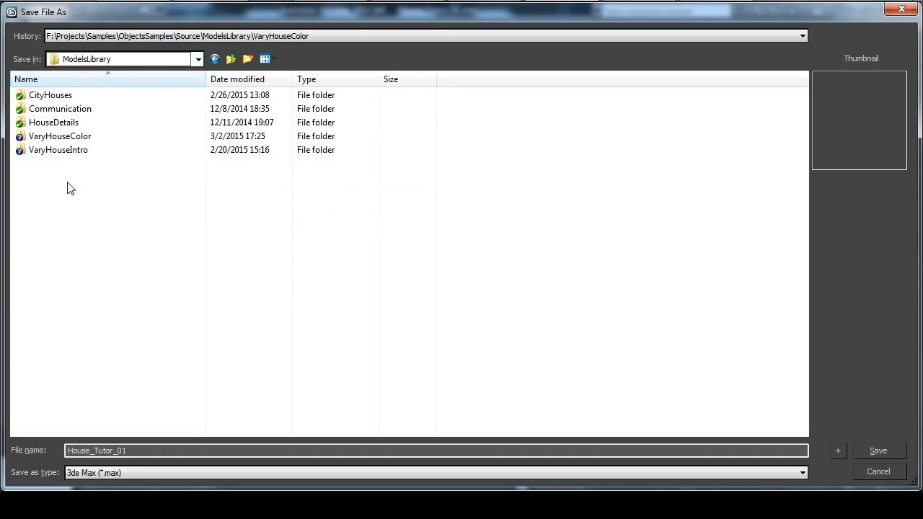
pyautogui.doubleClick(59, 139)
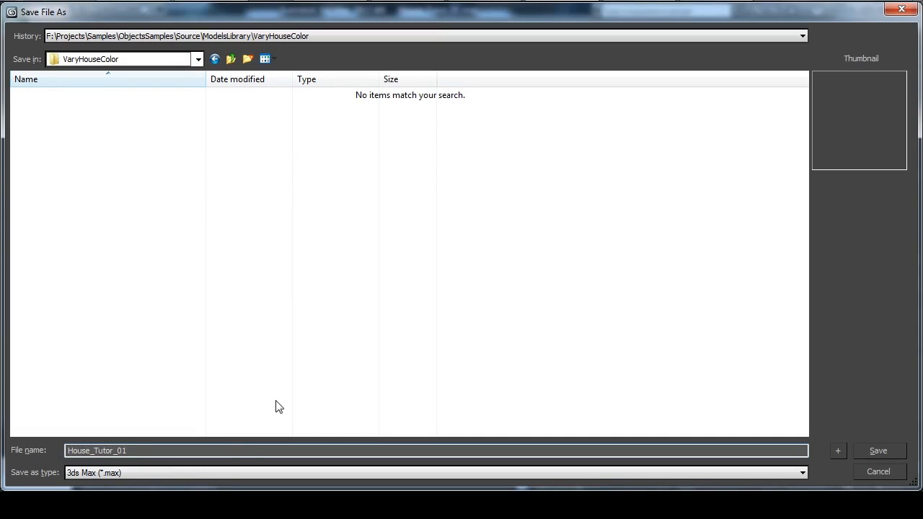
pyautogui.click(885, 454)
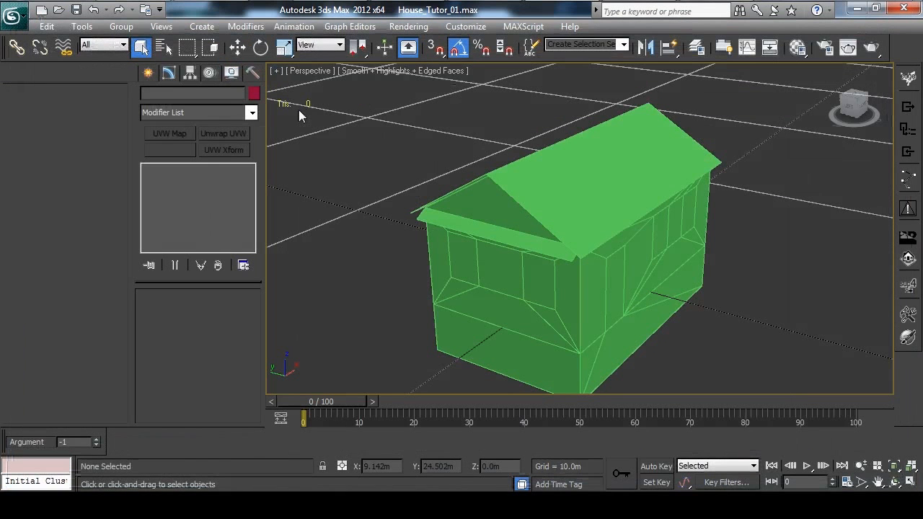
pyautogui.click(551, 158)
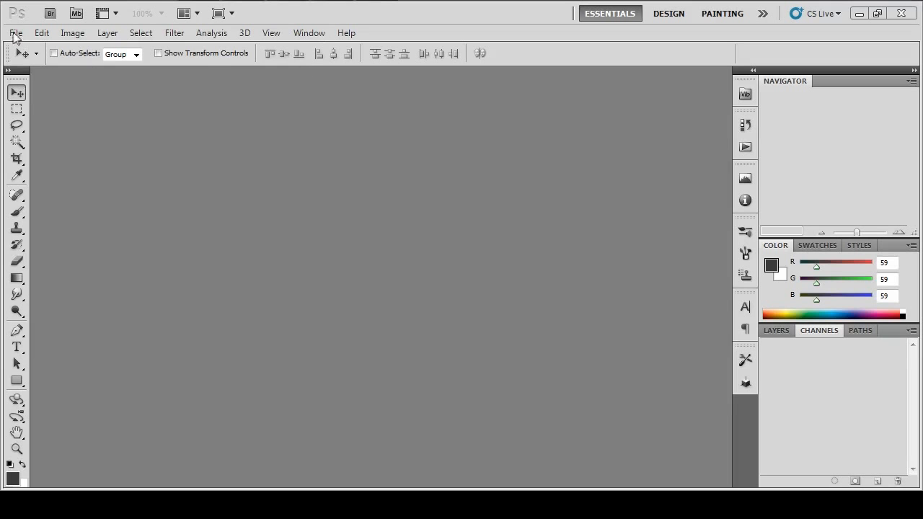
# In Photoshop, open the recent file fabric.brick01.tif and inspect its alpha channel, returning to the RGB composite.
pyautogui.click(15, 33)
pyautogui.moveTo(94, 137)
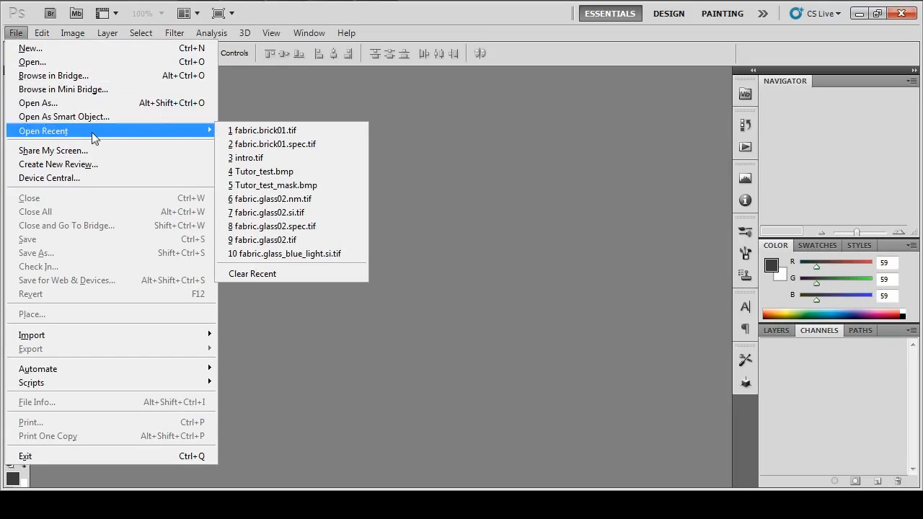
pyautogui.click(262, 131)
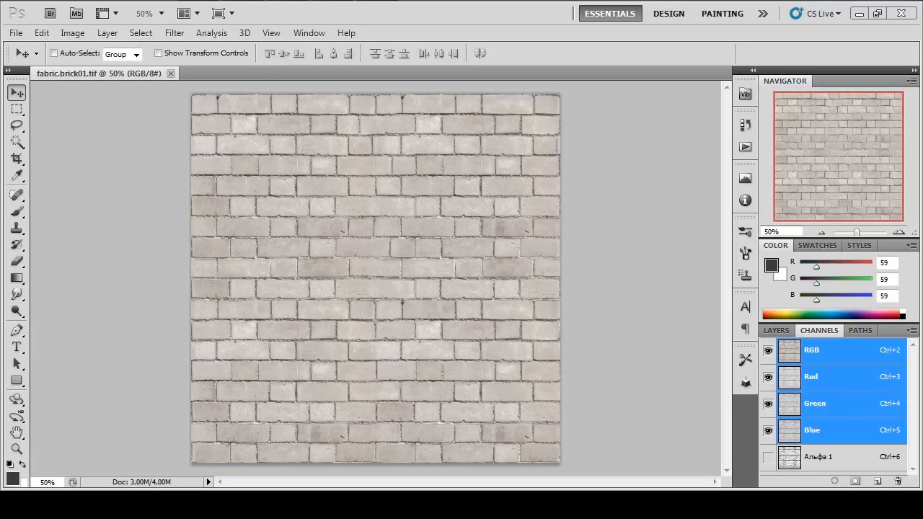
pyautogui.click(828, 458)
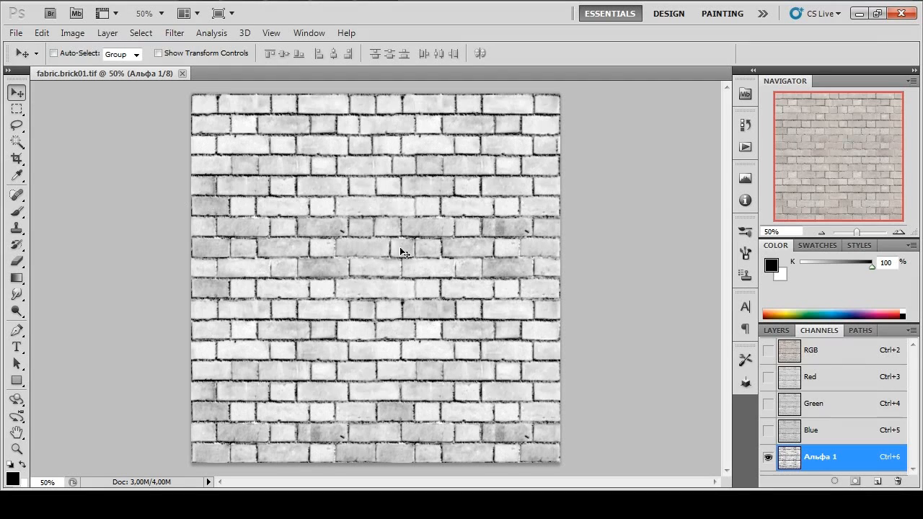
pyautogui.click(808, 356)
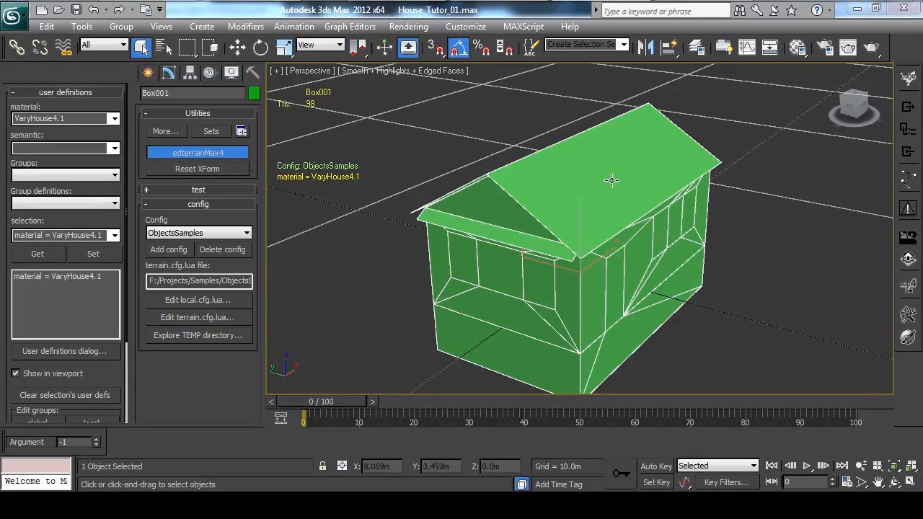
# Back in 3ds Max, examine the house model's walls and roof from several sides.
pyautogui.moveTo(606, 185); pyautogui.dragTo(494, 206, button='middle')
pyautogui.scroll(-3, 622, 184)
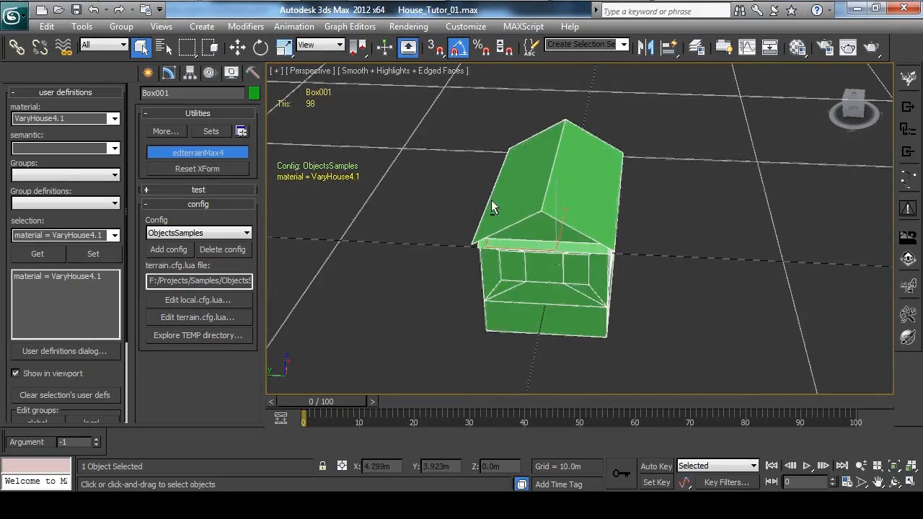
pyautogui.keyDown('alt'); pyautogui.moveTo(535, 179); pyautogui.dragTo(527, 278, button='middle'); pyautogui.keyUp('alt')
pyautogui.moveTo(634, 224)
pyautogui.keyDown('alt'); pyautogui.mouseDown(button='middle')
pyautogui.moveTo(522, 242)
pyautogui.moveTo(641, 238)
pyautogui.mouseUp(button='middle'); pyautogui.keyUp('alt')
pyautogui.keyDown('alt'); pyautogui.moveTo(507, 207); pyautogui.dragTo(587, 194, button='middle'); pyautogui.keyUp('alt')
pyautogui.scroll(2, 587, 194)
pyautogui.scroll(-3, 586, 194)
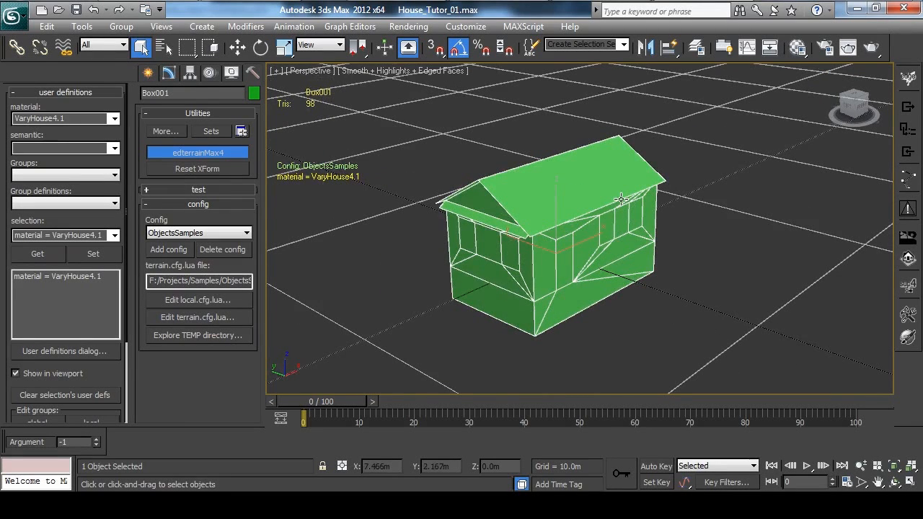
pyautogui.keyDown('alt'); pyautogui.moveTo(566, 210); pyautogui.dragTo(631, 238, button='middle'); pyautogui.keyUp('alt')
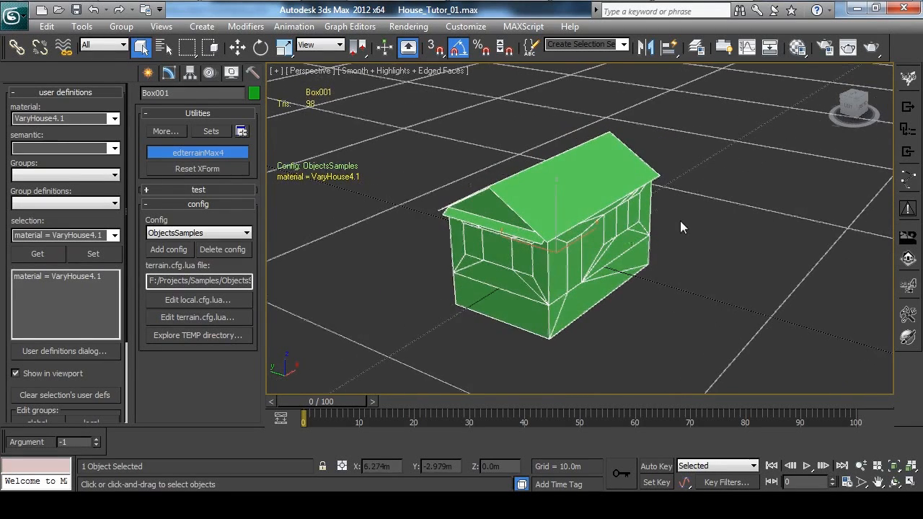
# Open the Material Editor and assign the 01 - Default material to the selected house.
pyautogui.click(798, 47)
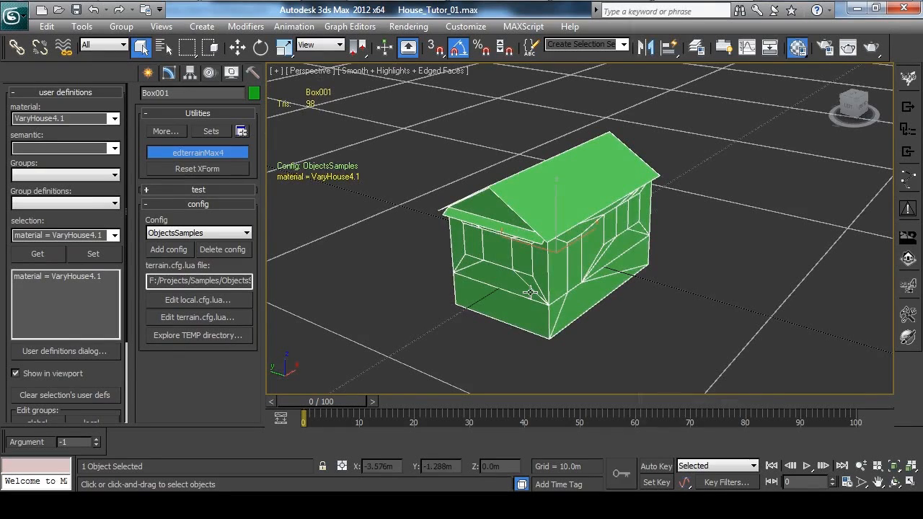
pyautogui.keyDown('alt'); pyautogui.moveTo(448, 206); pyautogui.dragTo(428, 197, button='middle'); pyautogui.keyUp('alt')
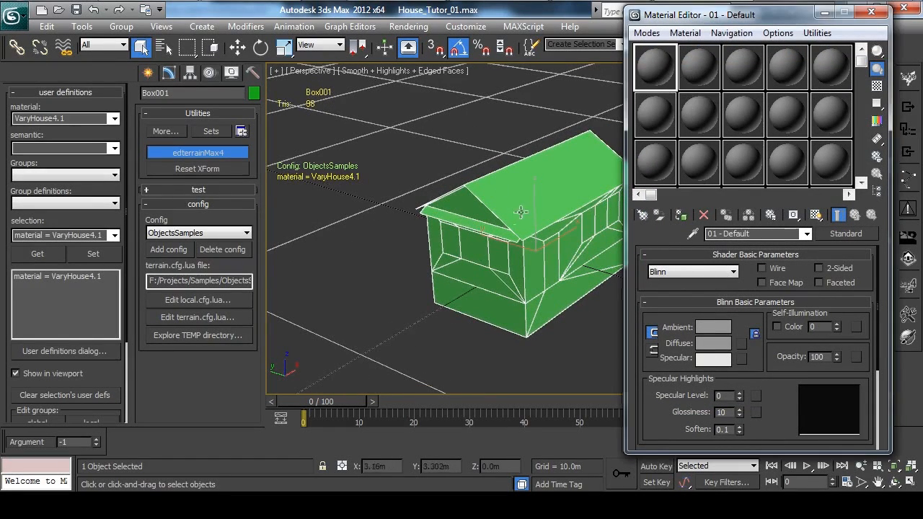
pyautogui.click(681, 214)
pyautogui.keyDown('alt'); pyautogui.moveTo(575, 190); pyautogui.dragTo(540, 181, button='middle'); pyautogui.keyUp('alt')
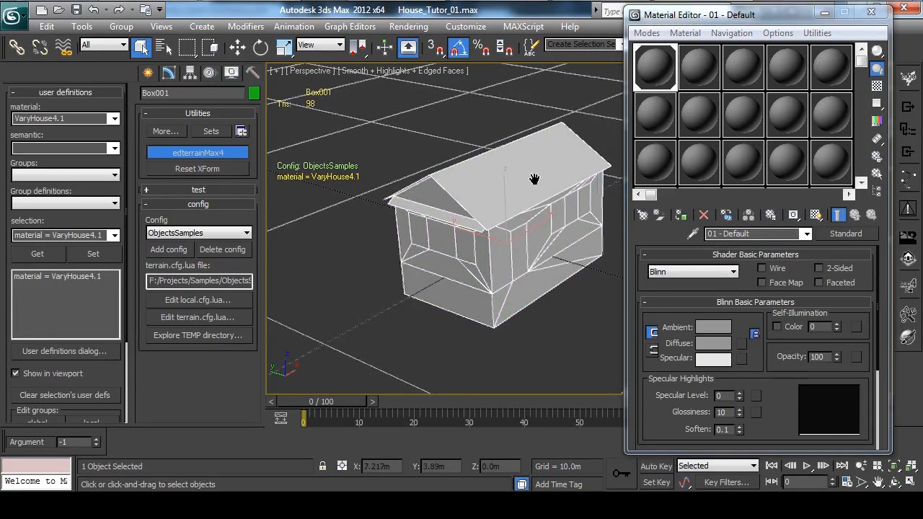
# Assign a Composite map to the material's Diffuse Color and add a second layer to it.
pyautogui.moveTo(778, 394); pyautogui.dragTo(778, 296)
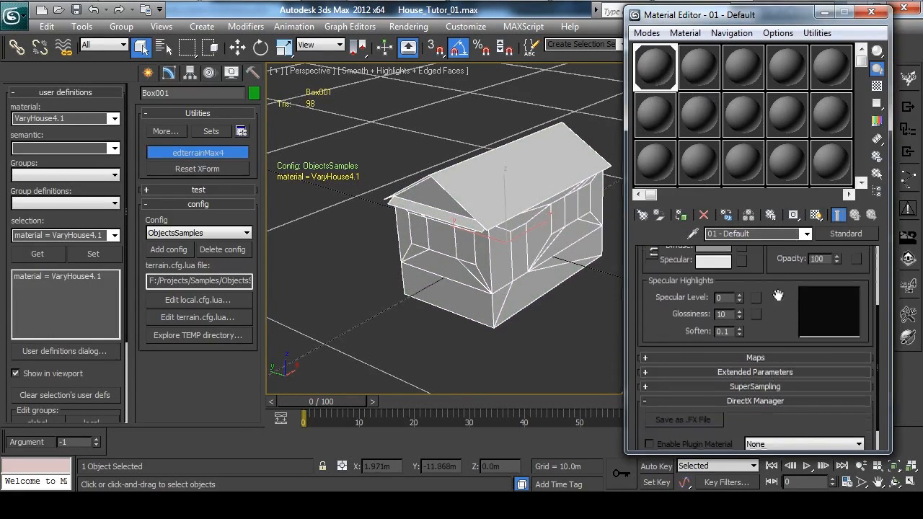
pyautogui.click(767, 359)
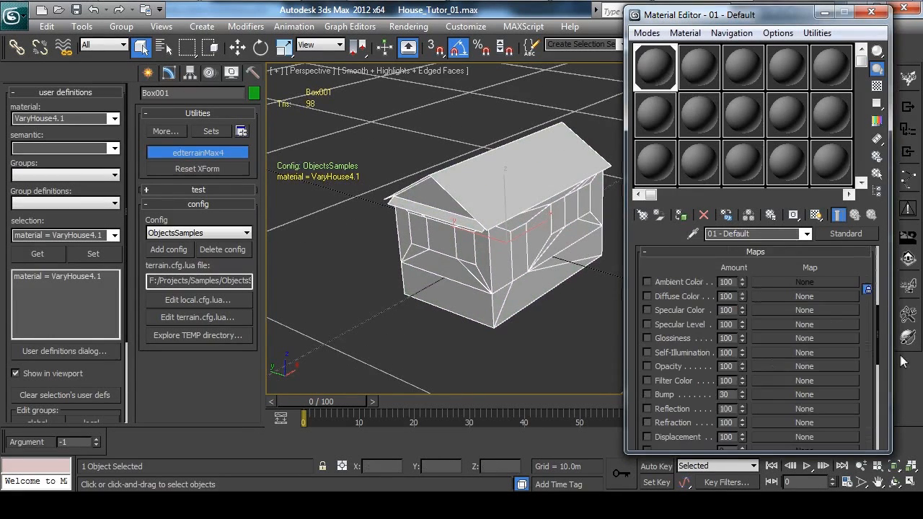
pyautogui.click(780, 297)
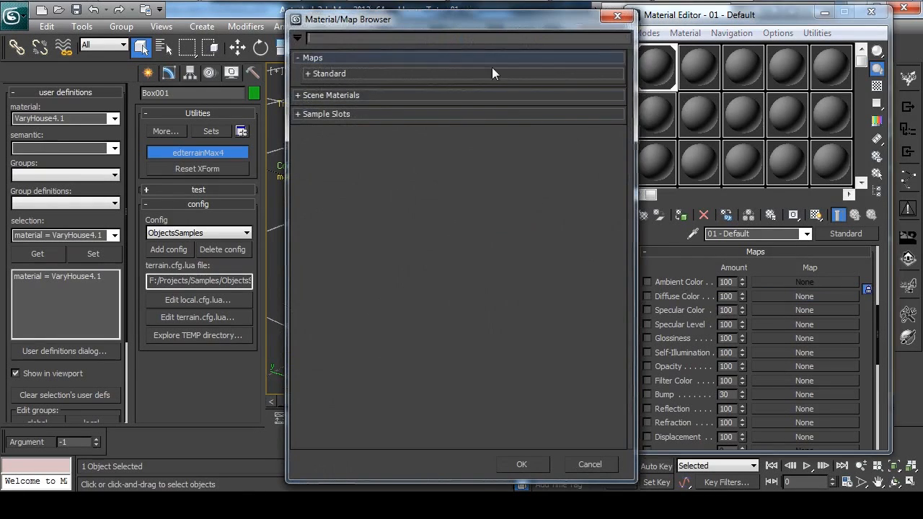
pyautogui.click(310, 74)
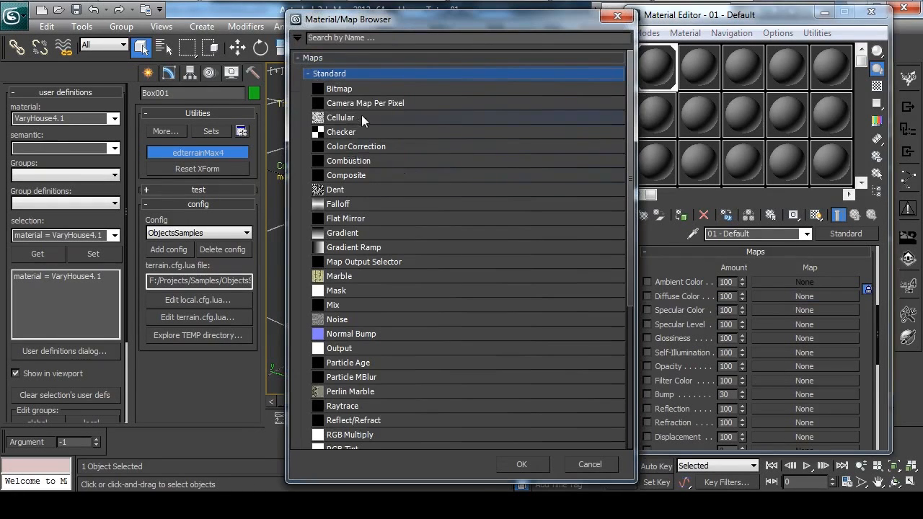
pyautogui.doubleClick(366, 174)
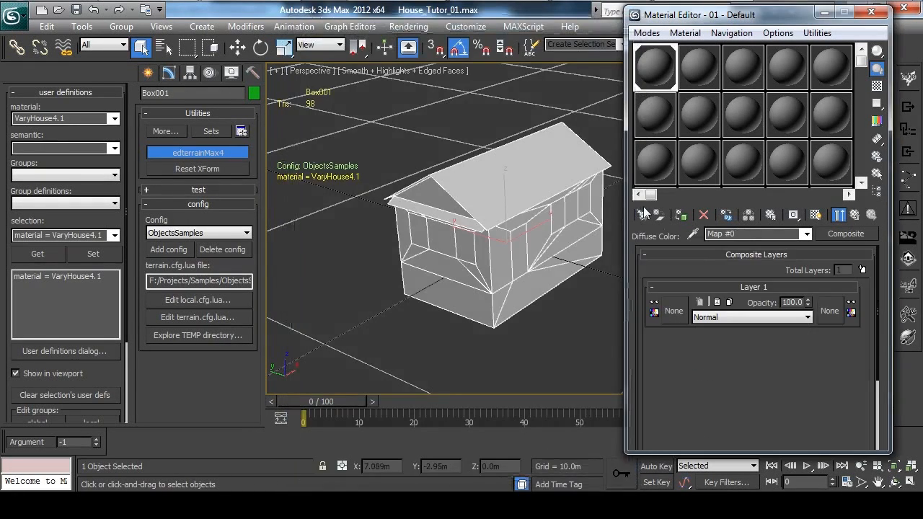
pyautogui.click(862, 269)
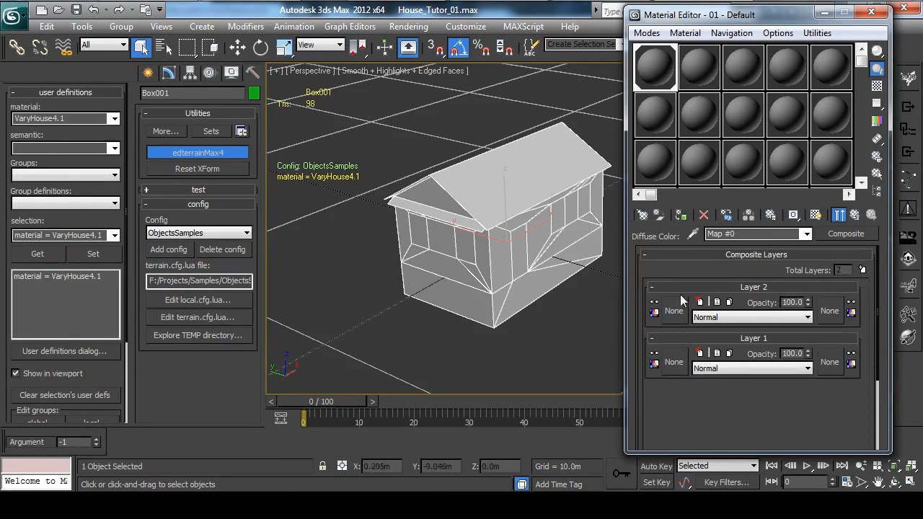
pyautogui.click(856, 216)
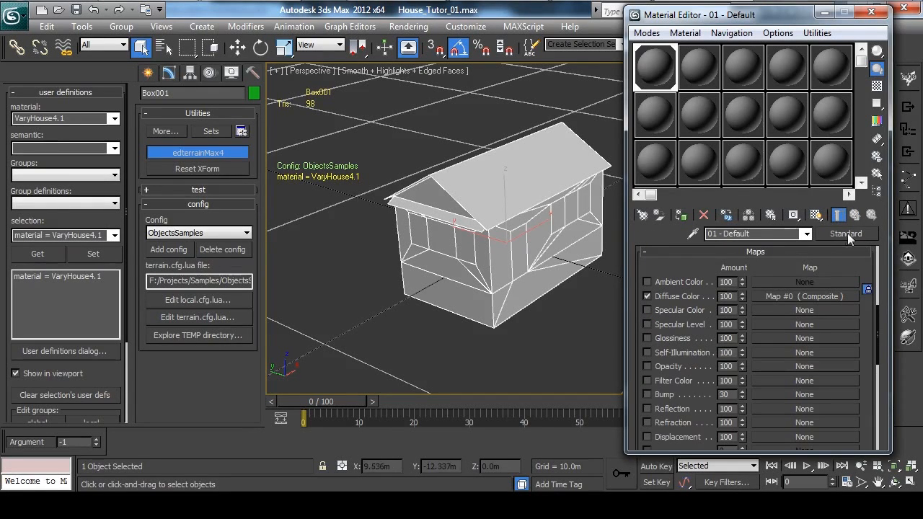
# Convert the material to Multi/Sub-Object, keeping the old material as a sub-material.
pyautogui.click(846, 235)
pyautogui.click(317, 72)
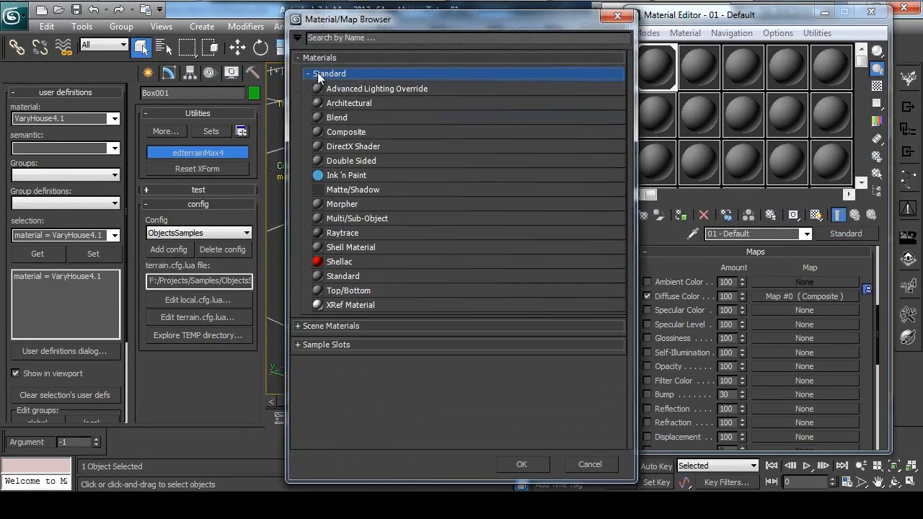
pyautogui.doubleClick(364, 218)
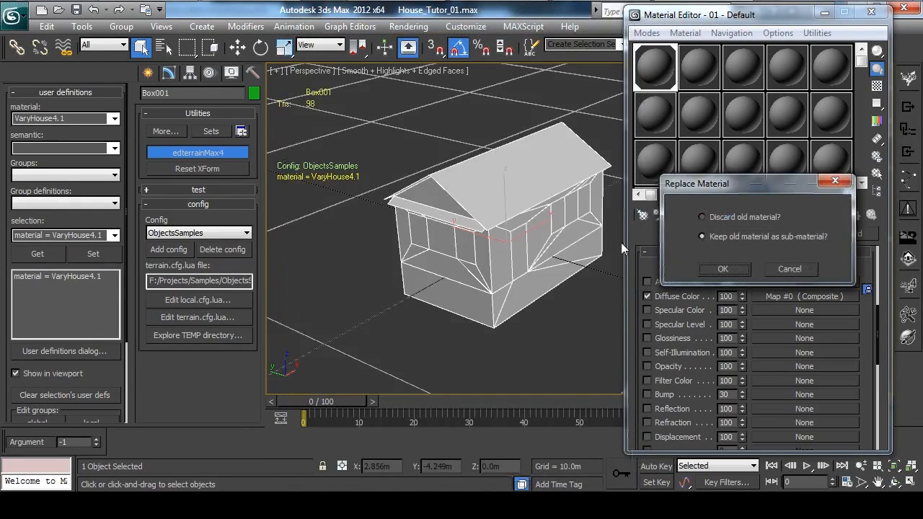
pyautogui.click(723, 268)
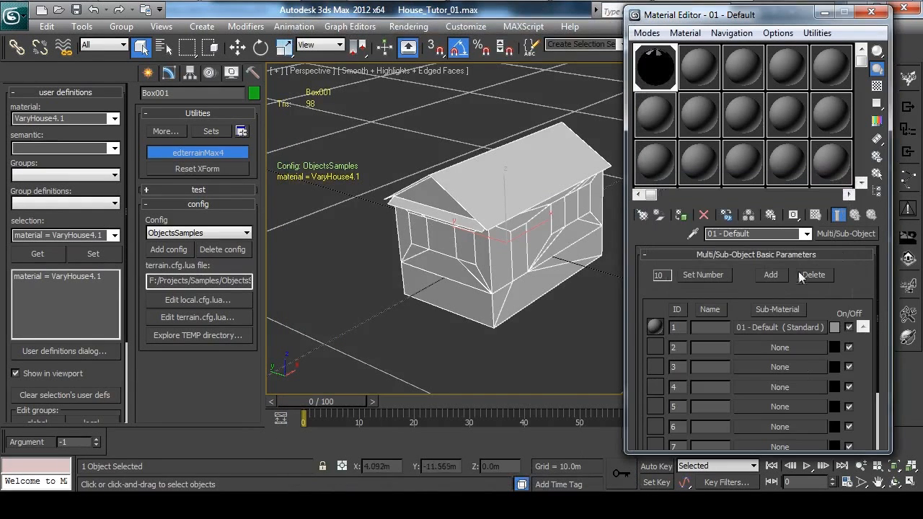
# Delete the surplus sub-materials so that only IDs 1 to 3 are left.
pyautogui.click(817, 276)
pyautogui.click(816, 276)
pyautogui.click(816, 277)
pyautogui.click(816, 277)
pyautogui.click(816, 277)
pyautogui.click(816, 277)
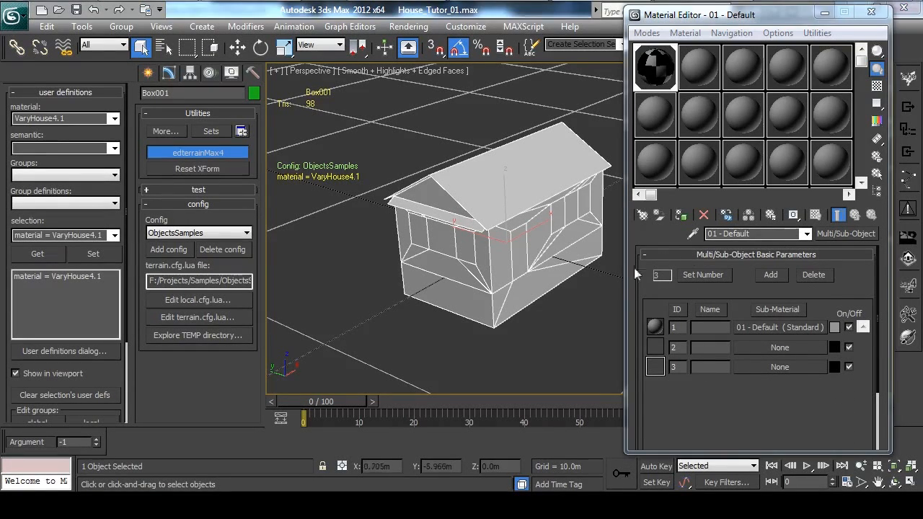
# Load the fabric.brick01 bitmap from Source\FabricLibrary into Layer 2 of sub-material 1's diffuse Composite map and return to the parent material.
pyautogui.click(766, 327)
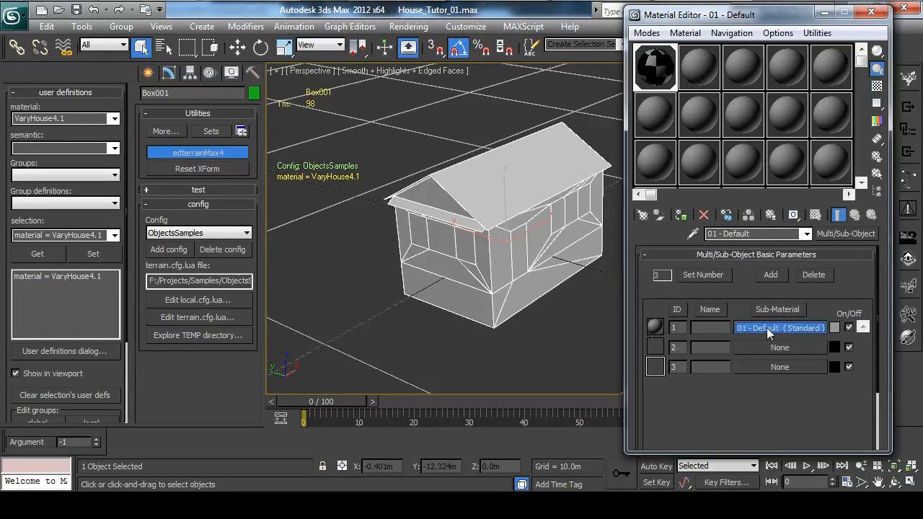
pyautogui.click(783, 303)
pyautogui.click(671, 311)
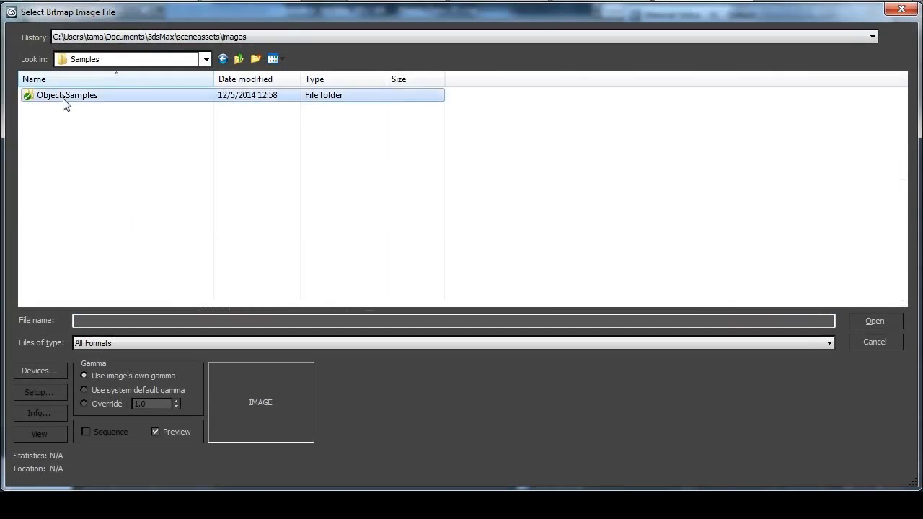
pyautogui.doubleClick(62, 95)
pyautogui.doubleClick(62, 99)
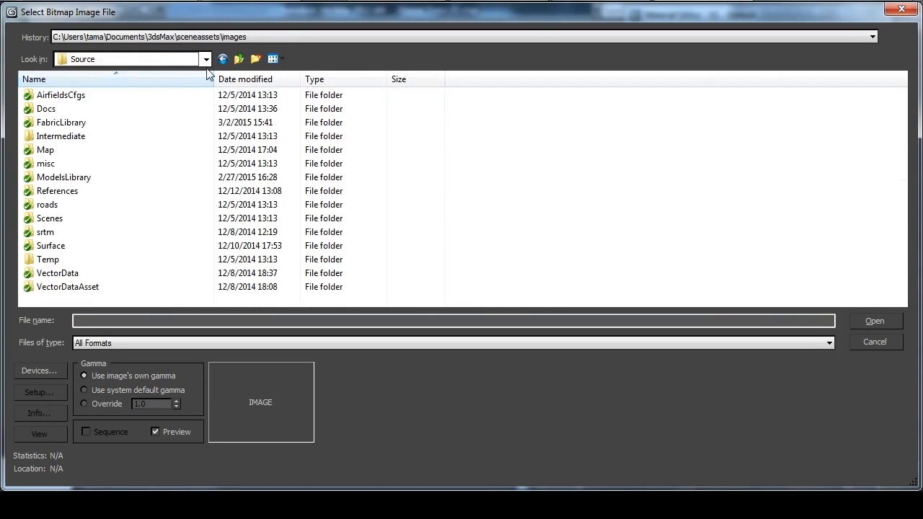
pyautogui.doubleClick(65, 122)
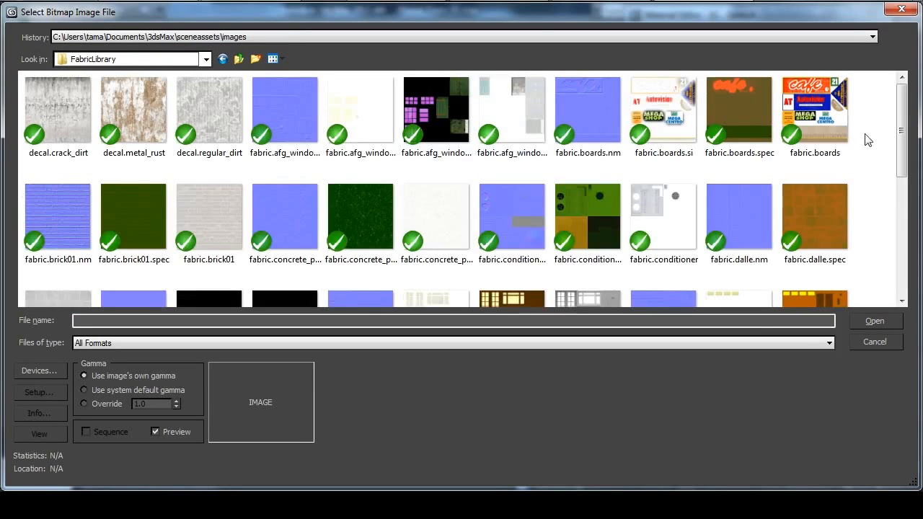
pyautogui.moveTo(903, 109)
pyautogui.mouseDown()
pyautogui.moveTo(902, 124)
pyautogui.moveTo(903, 108)
pyautogui.mouseUp()
pyautogui.doubleClick(208, 220)
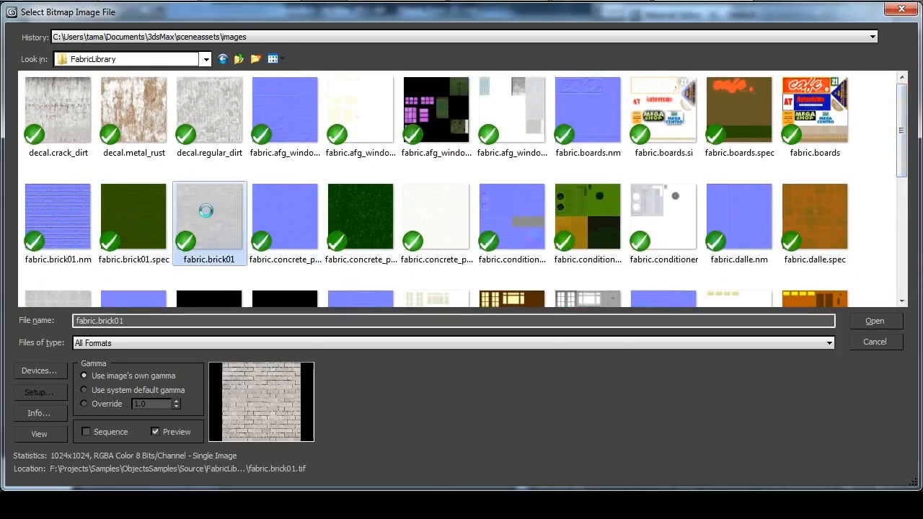
pyautogui.click(855, 215)
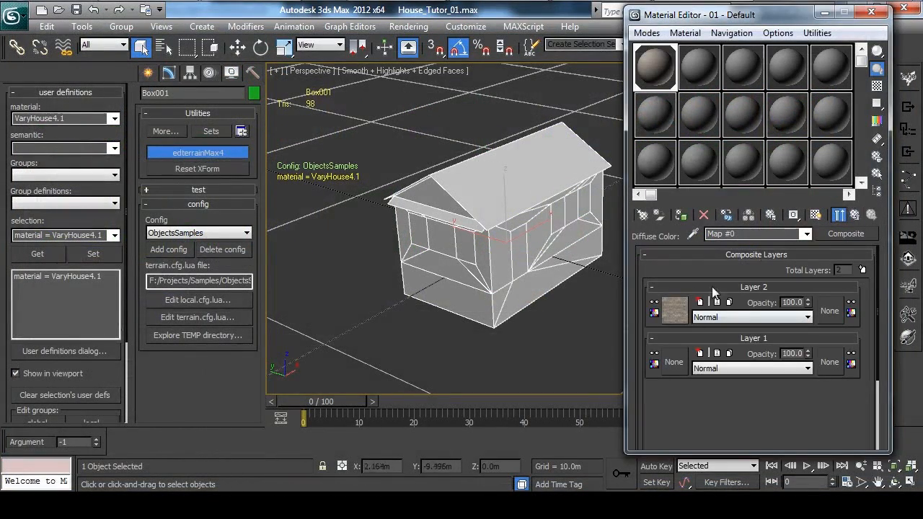
pyautogui.click(855, 215)
pyautogui.click(856, 217)
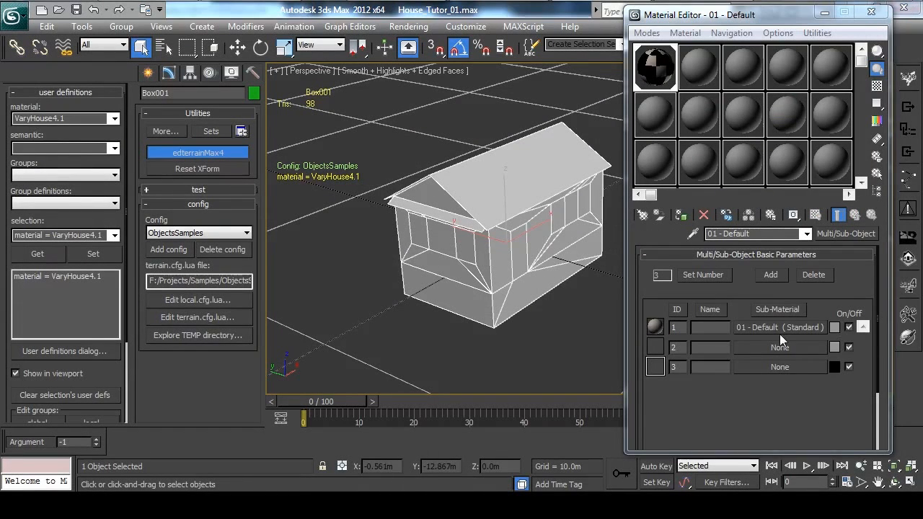
# Create a Standard material in sub-material slot 2, assign a Composite map to its Diffuse Color and add a second layer.
pyautogui.click(742, 347)
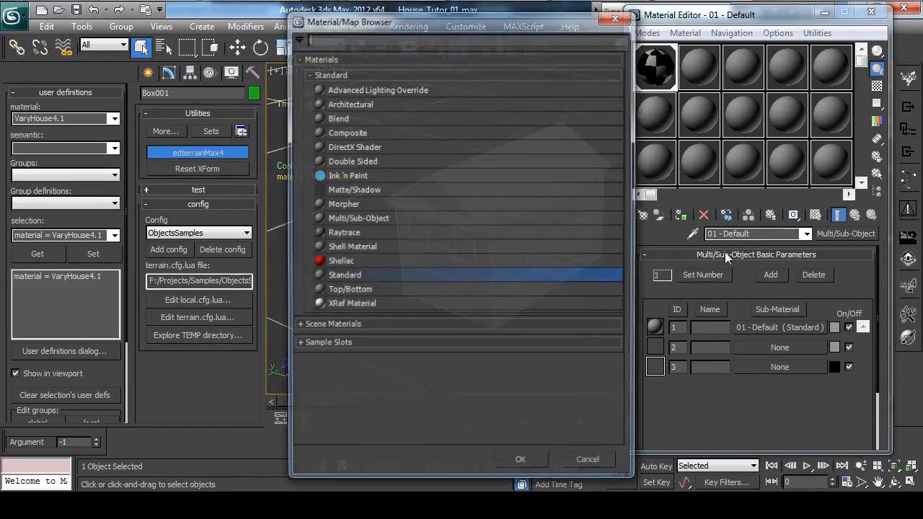
pyautogui.doubleClick(362, 278)
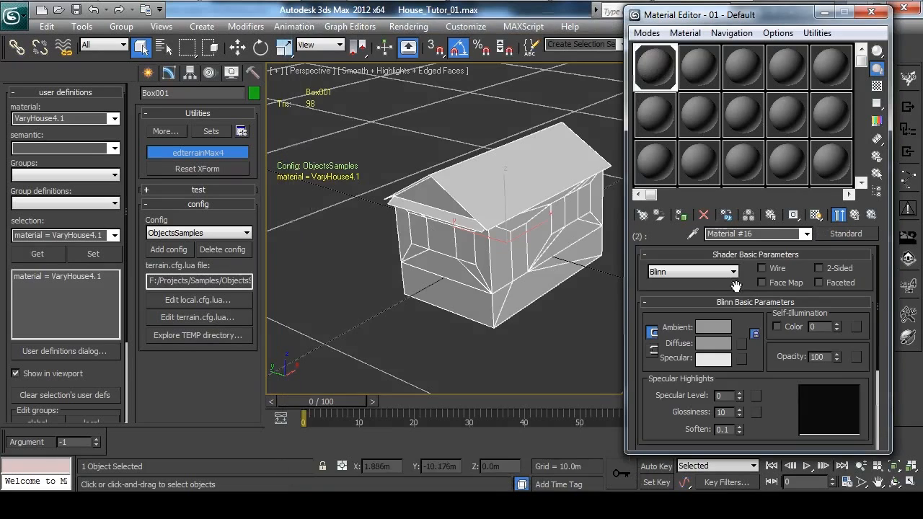
pyautogui.scroll(-4, 790, 321)
pyautogui.click(756, 364)
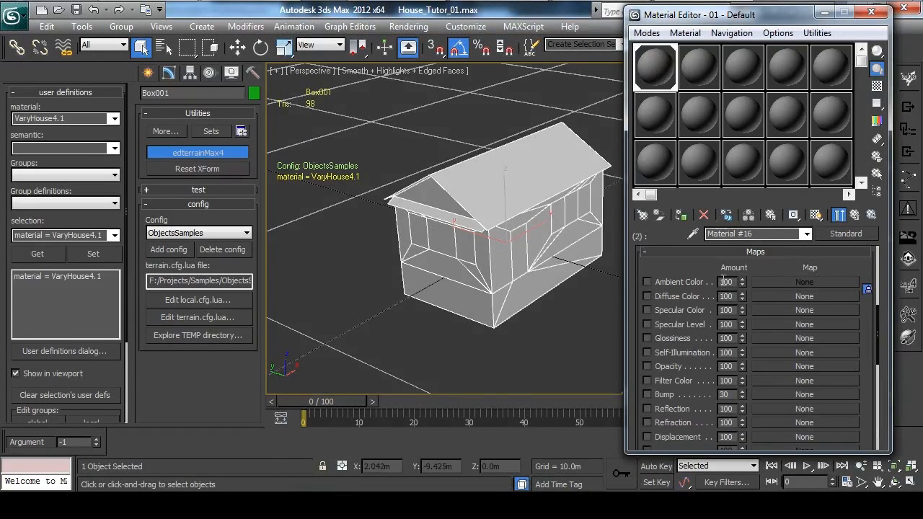
pyautogui.click(779, 298)
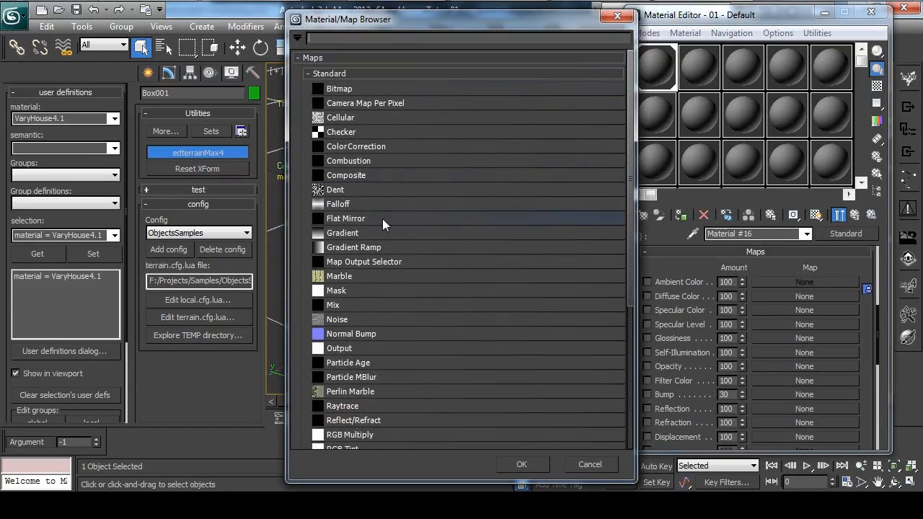
pyautogui.doubleClick(353, 176)
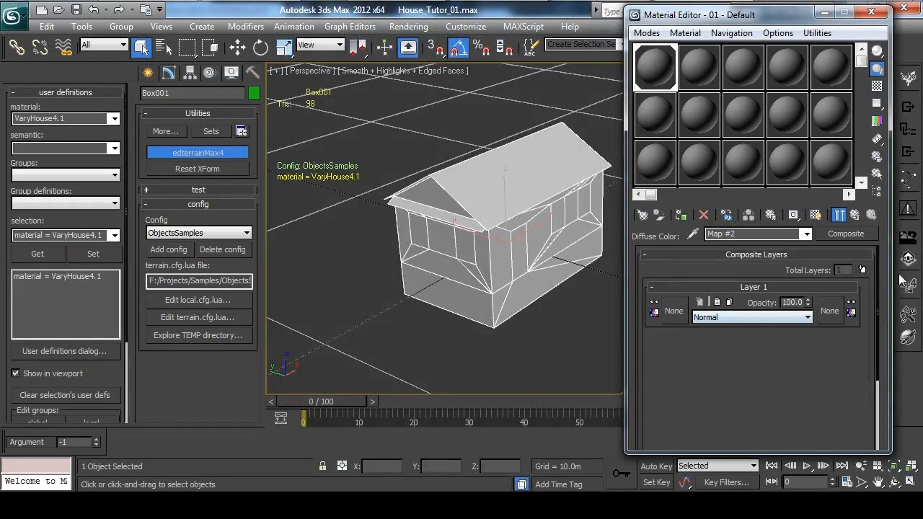
pyautogui.click(863, 271)
# Load the fabric.tile bitmap from Source\FabricLibrary into Layer 2 of sub-material 2's diffuse Composite map.
pyautogui.click(672, 311)
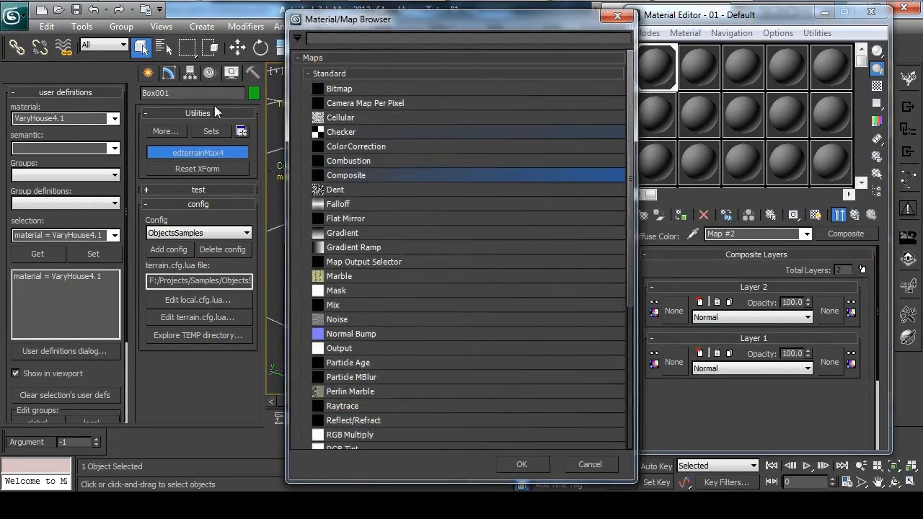
pyautogui.doubleClick(370, 88)
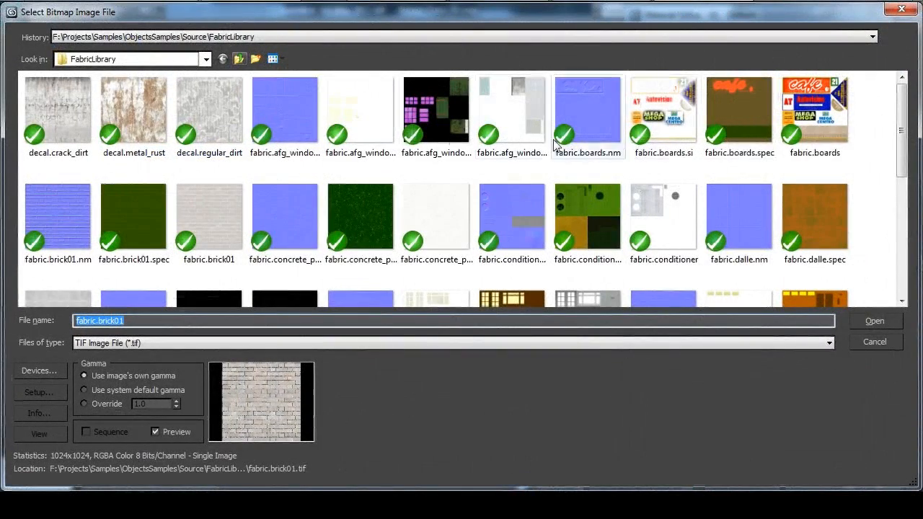
pyautogui.moveTo(904, 172); pyautogui.dragTo(905, 259)
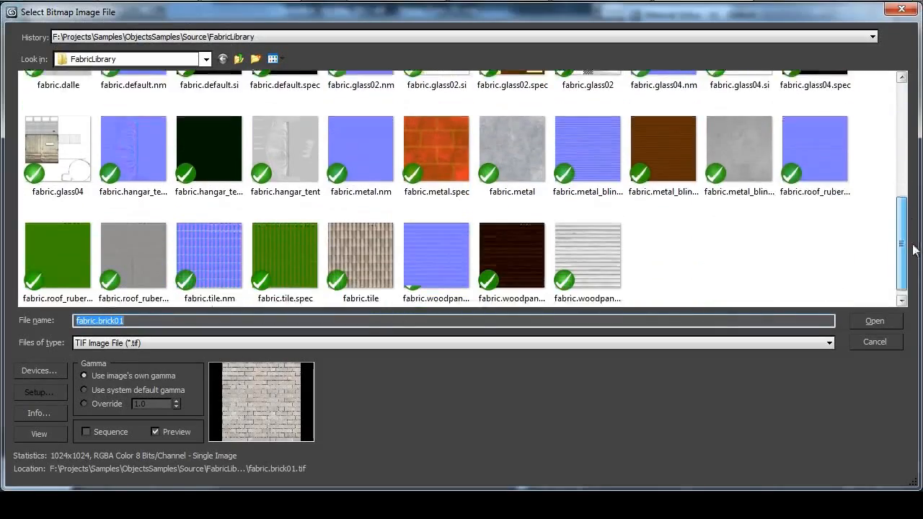
pyautogui.click(357, 243)
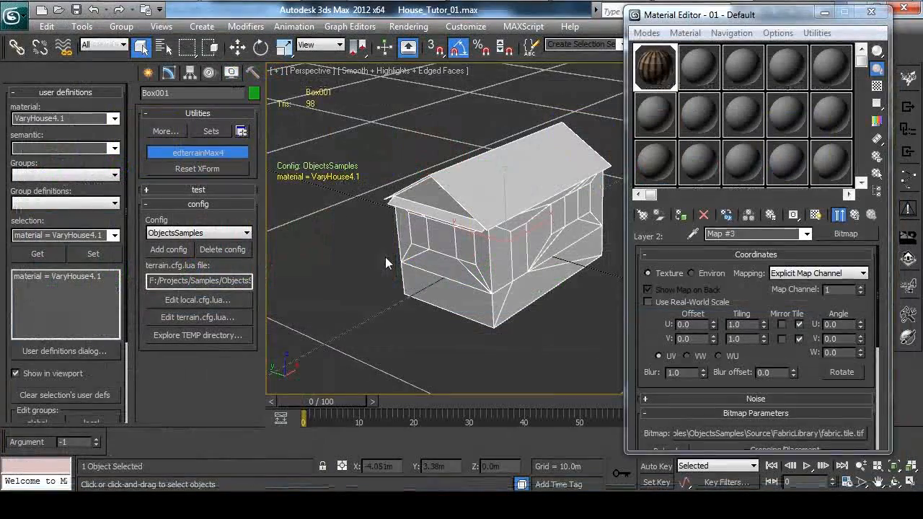
# Set the tile bitmap's Map Channel to 2 and return to the Multi/Sub-Object material.
pyautogui.click(855, 215)
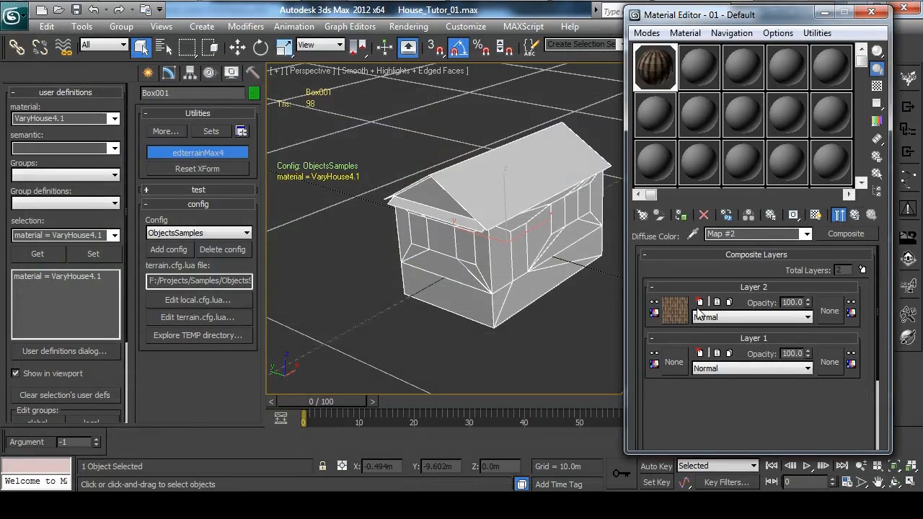
pyautogui.click(674, 310)
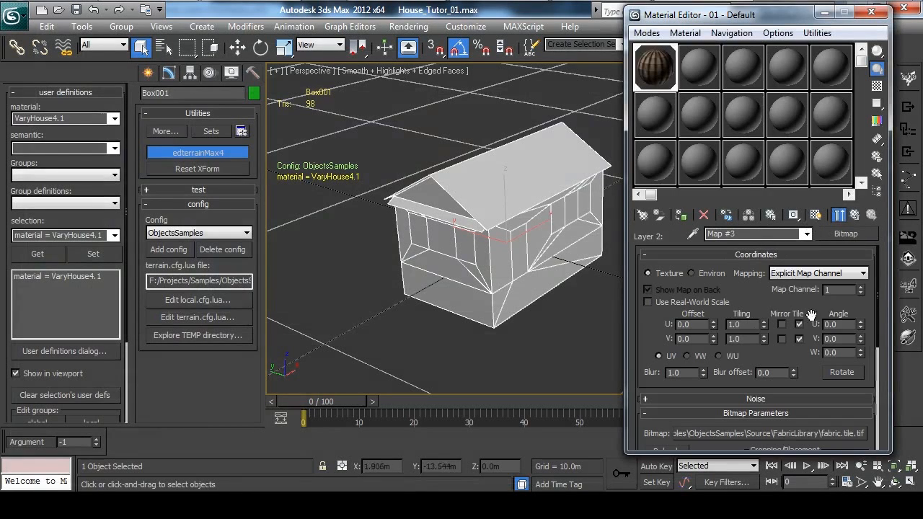
pyautogui.click(856, 214)
pyautogui.click(856, 215)
pyautogui.click(854, 215)
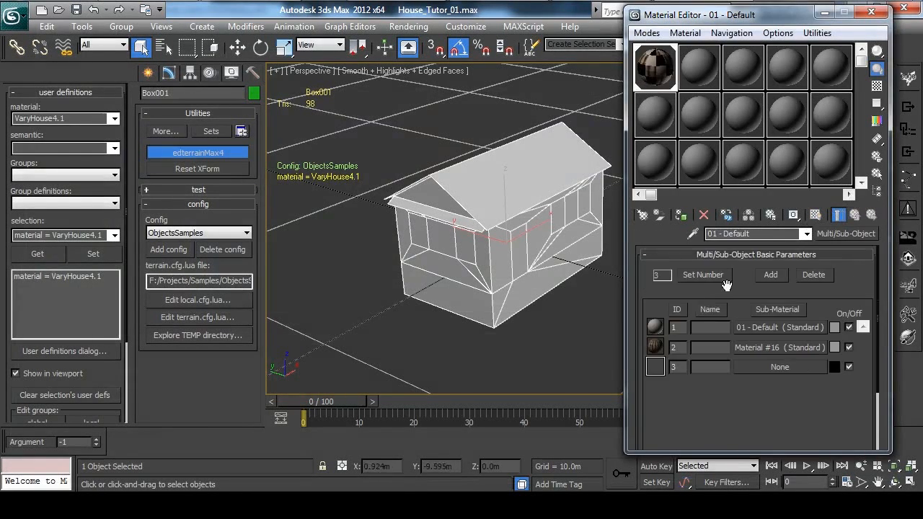
# Change the Map Channel of the fabric.brick01 bitmap in sub-material 1's diffuse Composite map and return to the Multi/Sub-Object material.
pyautogui.click(797, 327)
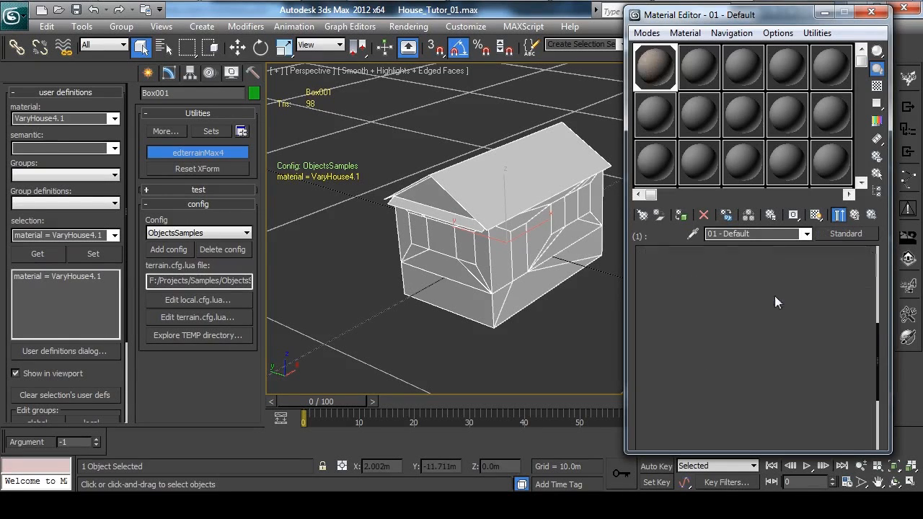
pyautogui.click(789, 298)
pyautogui.click(676, 314)
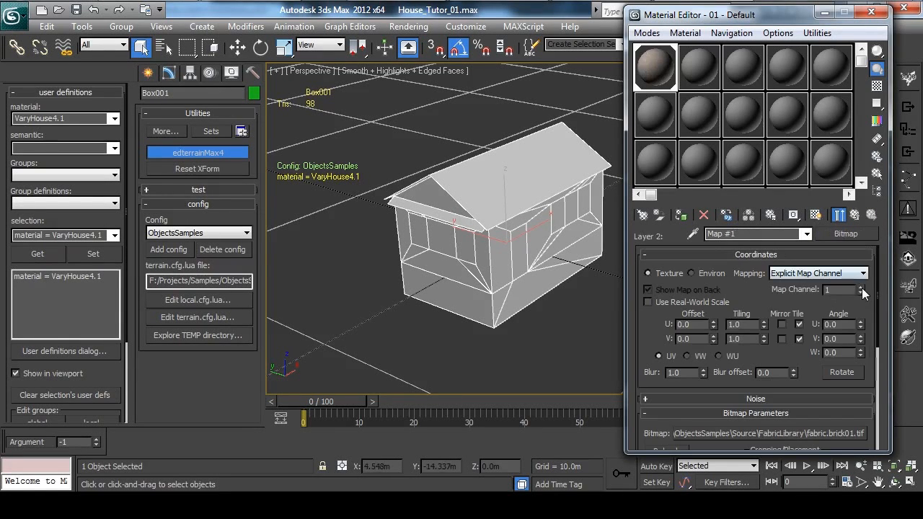
pyautogui.click(855, 215)
pyautogui.click(855, 215)
pyautogui.click(855, 214)
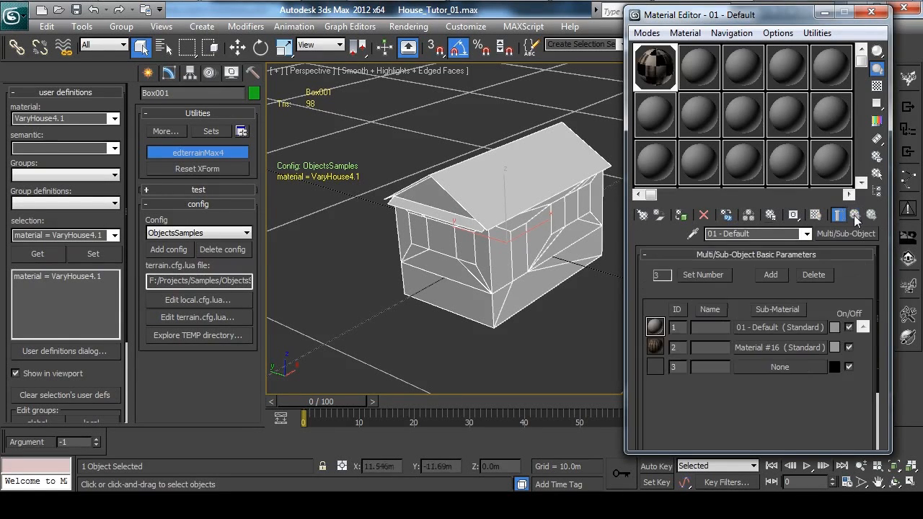
# Create a Standard material in sub-material slot 3, assign a Composite map to its Diffuse Color and add a second layer.
pyautogui.click(760, 365)
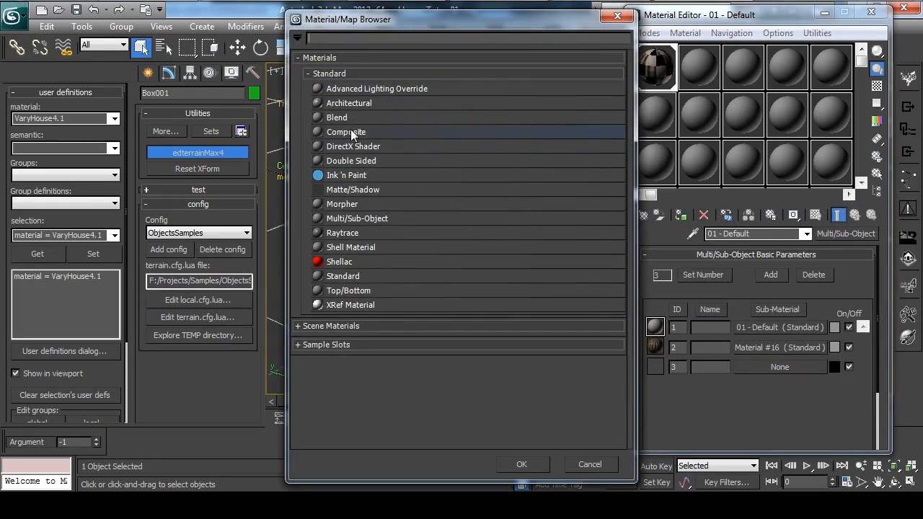
pyautogui.doubleClick(368, 277)
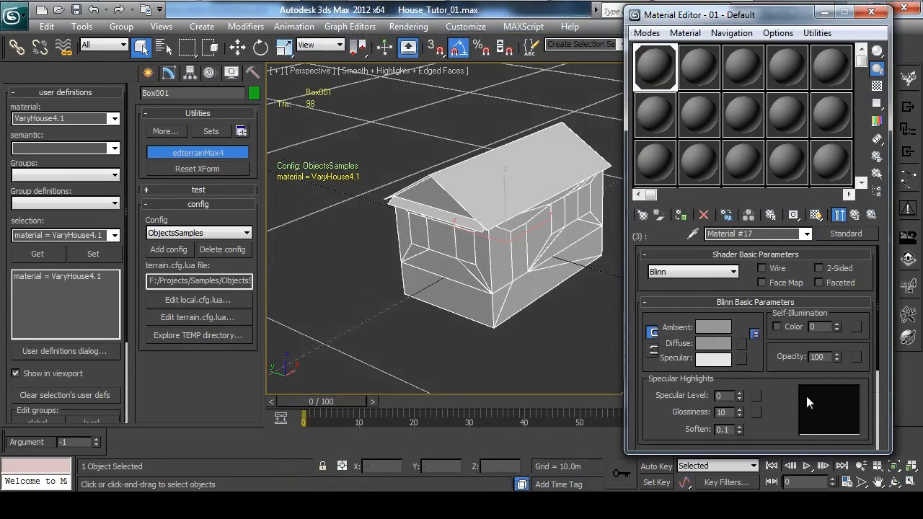
pyautogui.scroll(-5, 789, 398)
pyautogui.click(754, 325)
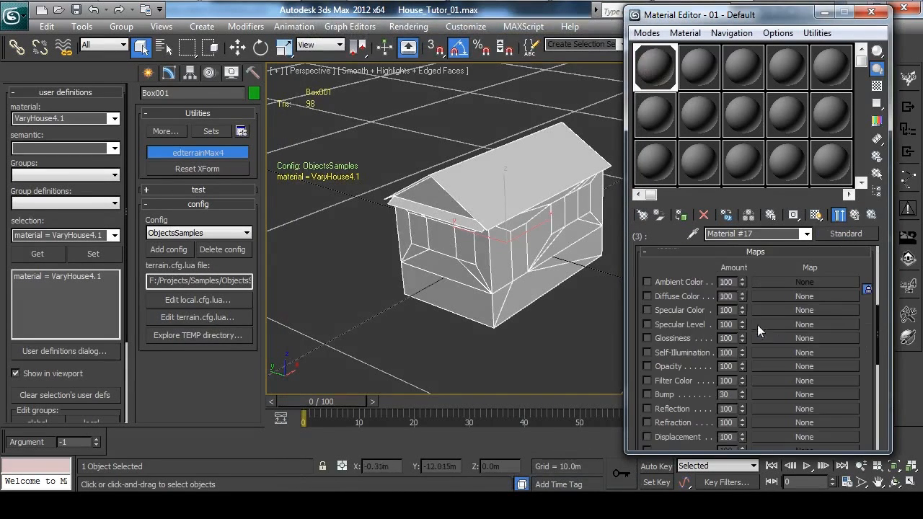
pyautogui.click(777, 295)
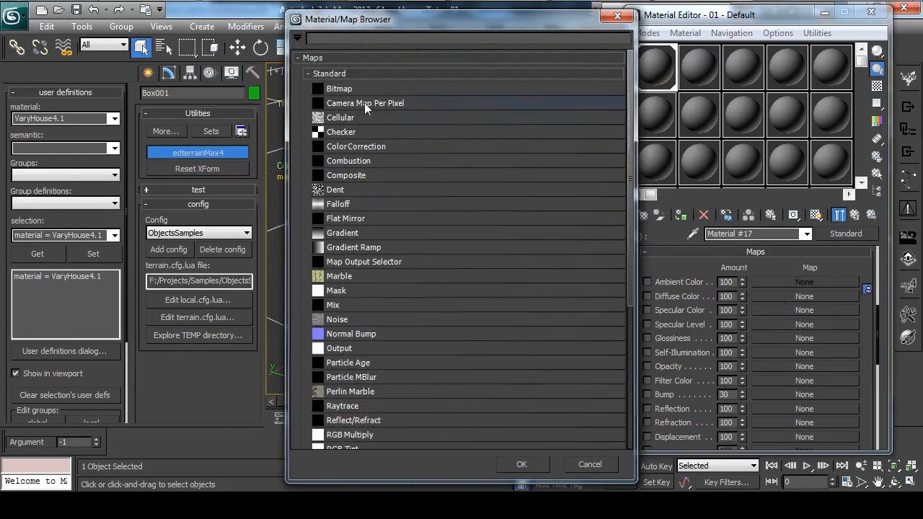
pyautogui.doubleClick(362, 175)
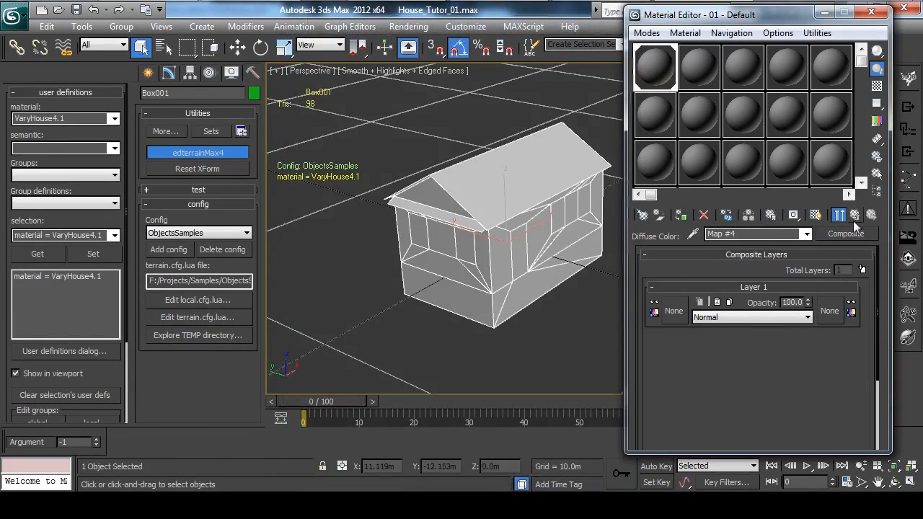
pyautogui.click(861, 269)
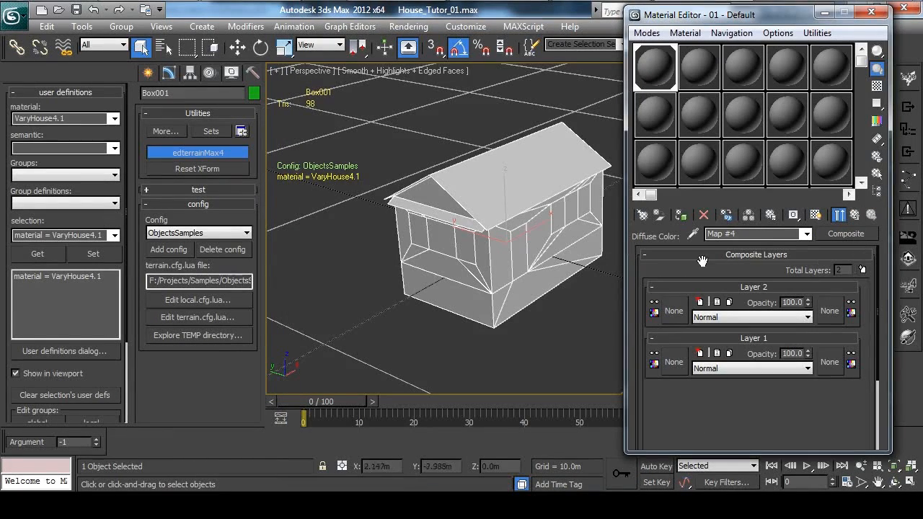
# Load the fabric.afg_windor_01 bitmap from Source\FabricLibrary into Layer 2 of sub-material 3's diffuse Composite map.
pyautogui.click(678, 312)
pyautogui.doubleClick(357, 91)
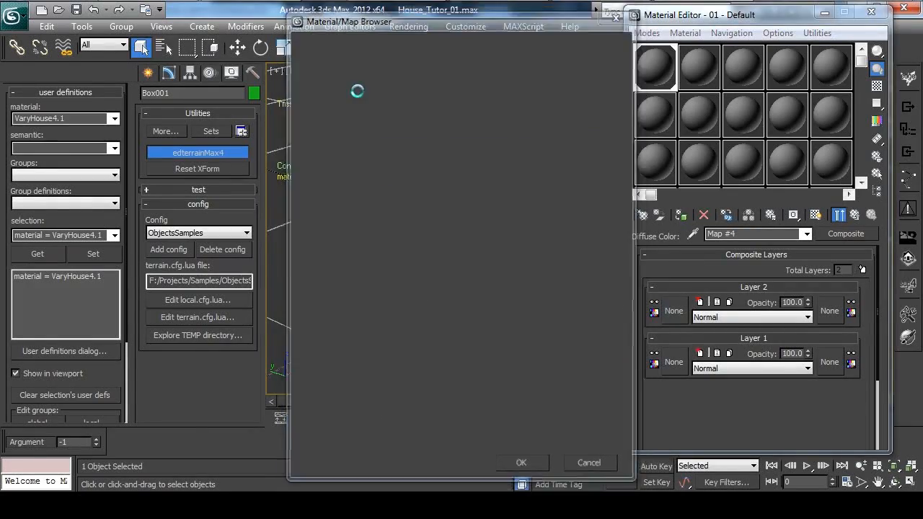
pyautogui.moveTo(900, 166)
pyautogui.mouseDown()
pyautogui.moveTo(908, 283)
pyautogui.moveTo(908, 163)
pyautogui.mouseUp()
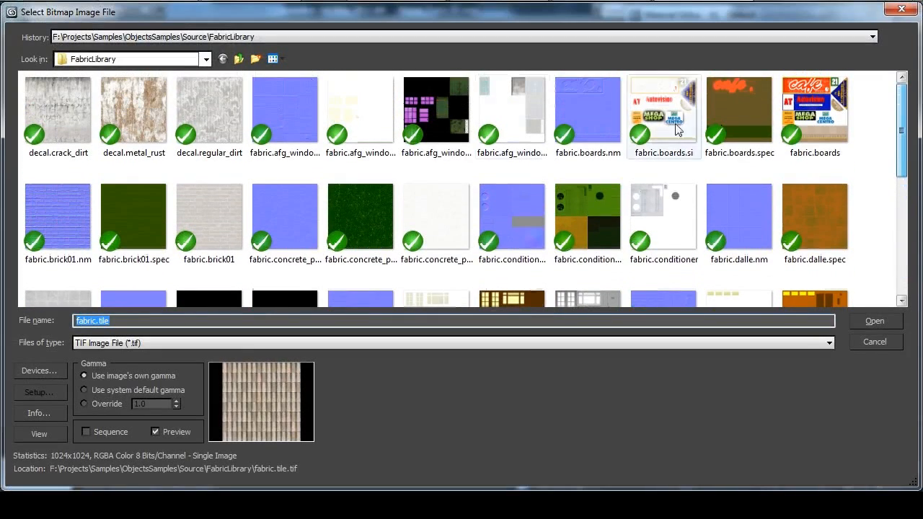
pyautogui.doubleClick(526, 115)
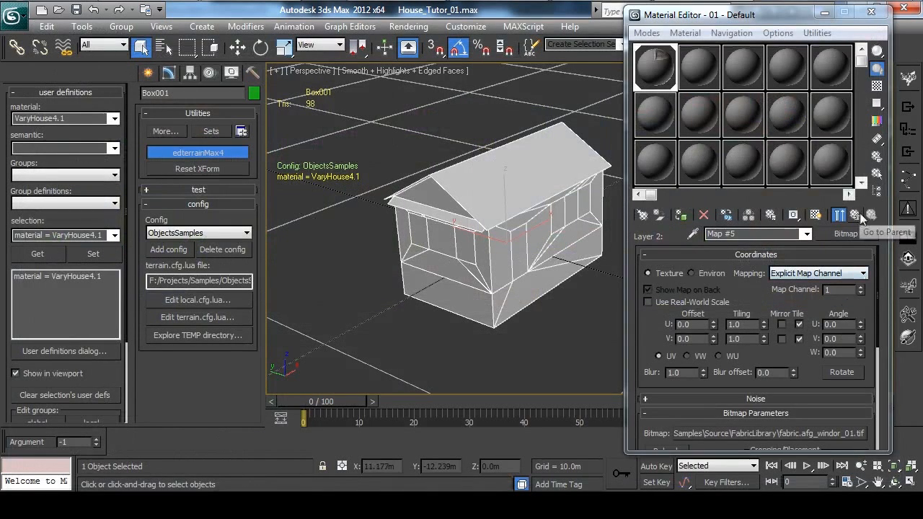
# Set the fabric.afg_windor_01 bitmap's Map Channel to 2 and return to the Multi/Sub-Object material.
pyautogui.click(860, 286)
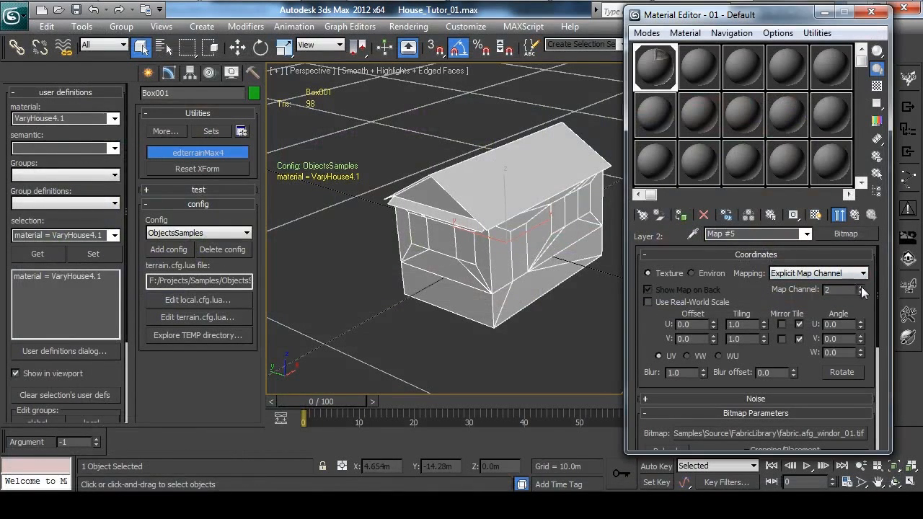
pyautogui.click(854, 217)
pyautogui.click(853, 217)
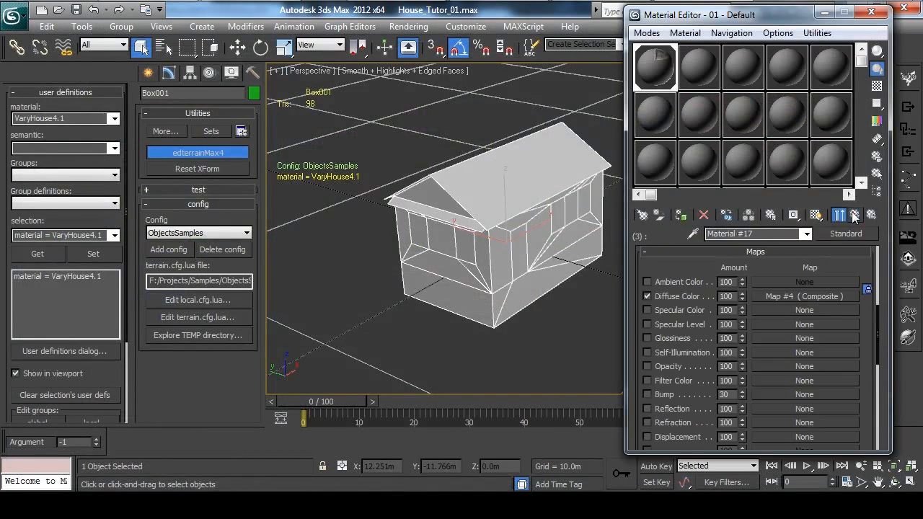
pyautogui.click(854, 216)
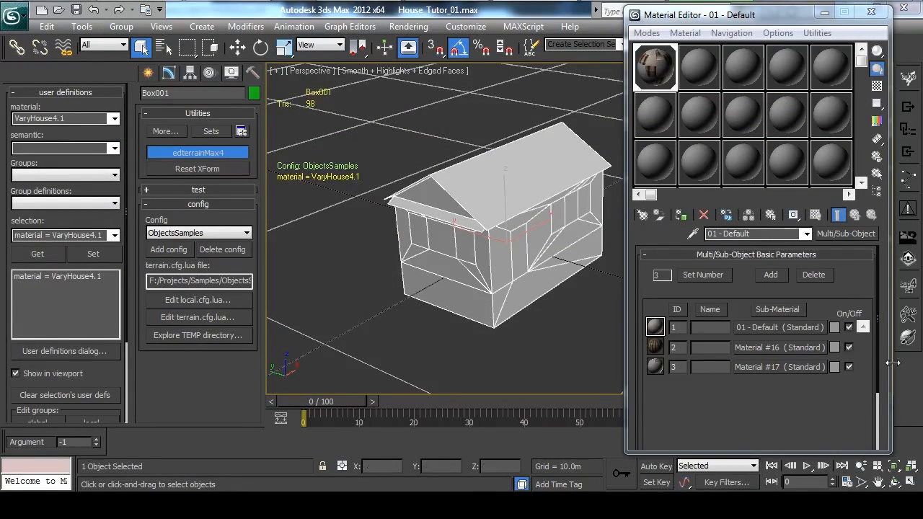
# Turn on viewport display for sub-material 1's diffuse Composite map and return to the Multi/Sub-Object material.
pyautogui.click(767, 333)
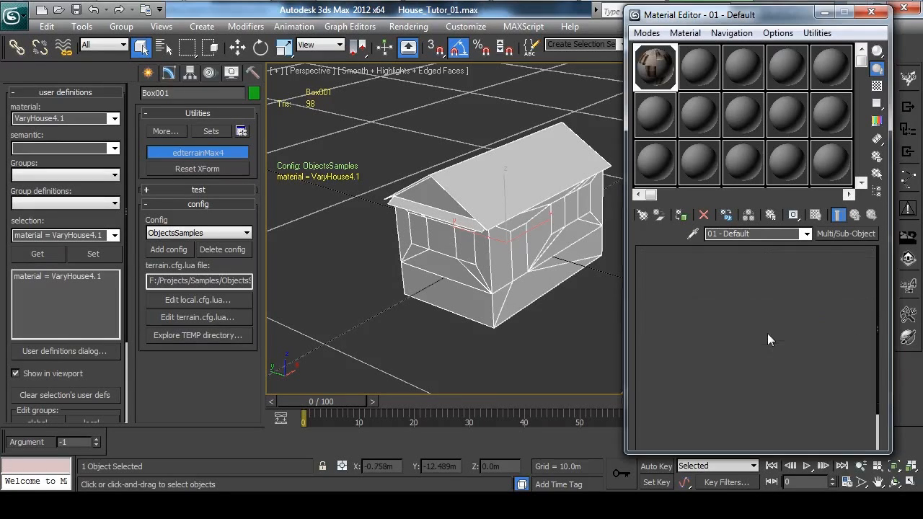
pyautogui.click(788, 294)
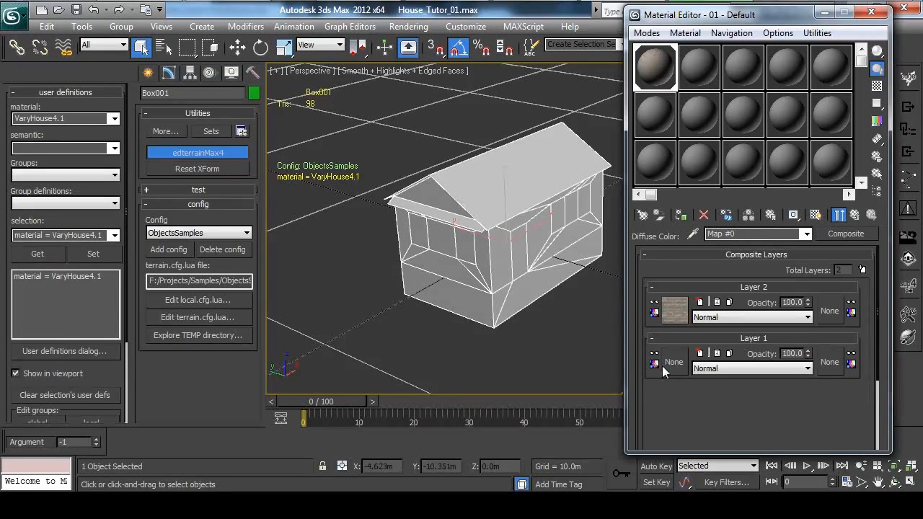
pyautogui.click(816, 216)
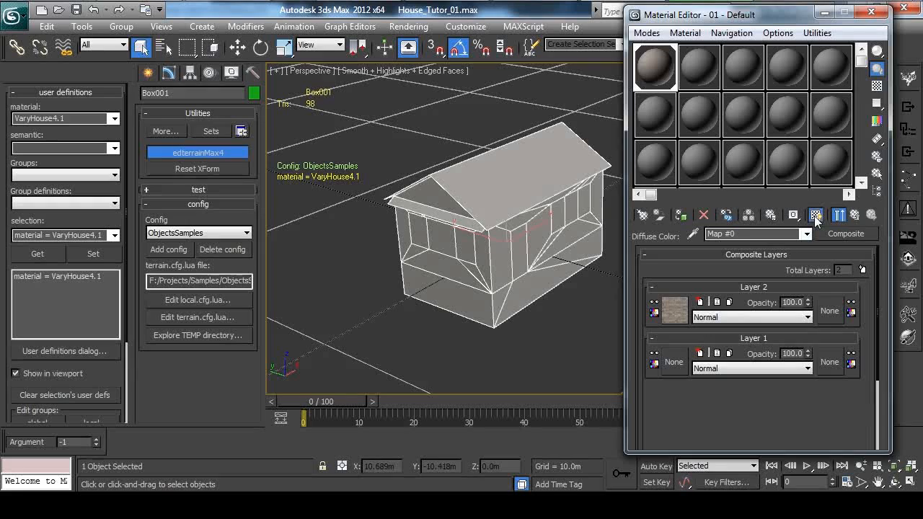
pyautogui.click(842, 215)
pyautogui.click(843, 215)
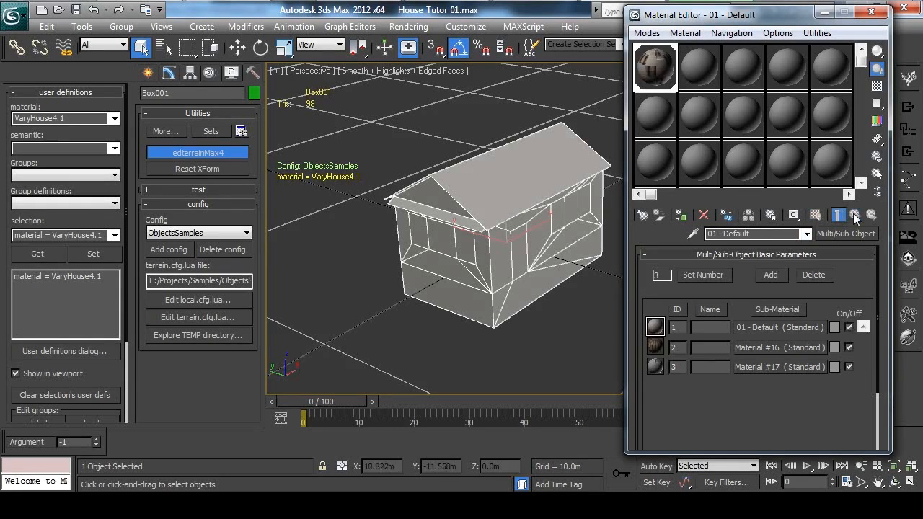
# Turn on viewport display for sub-material 2's diffuse Composite map and return to the Multi/Sub-Object material.
pyautogui.click(754, 348)
pyautogui.click(779, 301)
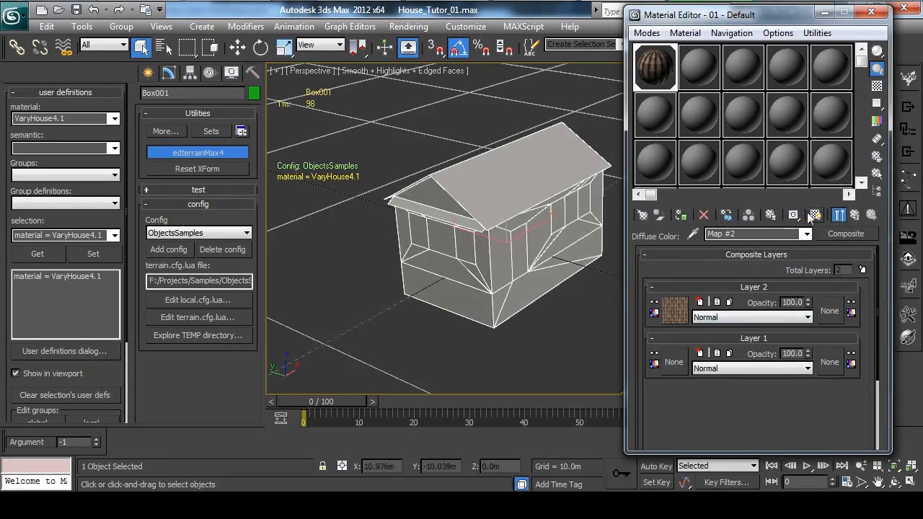
pyautogui.click(855, 215)
pyautogui.click(855, 215)
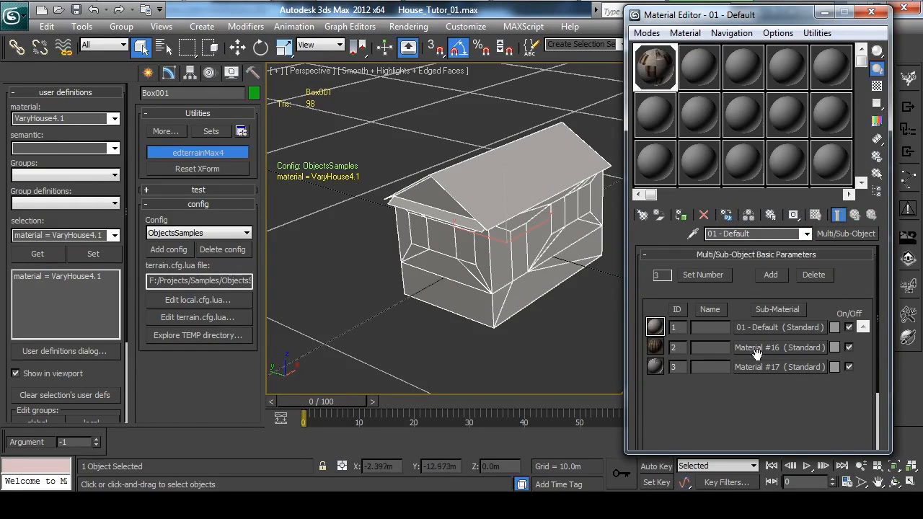
# Turn on viewport display for sub-material 3's diffuse Composite map and return to the Multi/Sub-Object material.
pyautogui.click(769, 296)
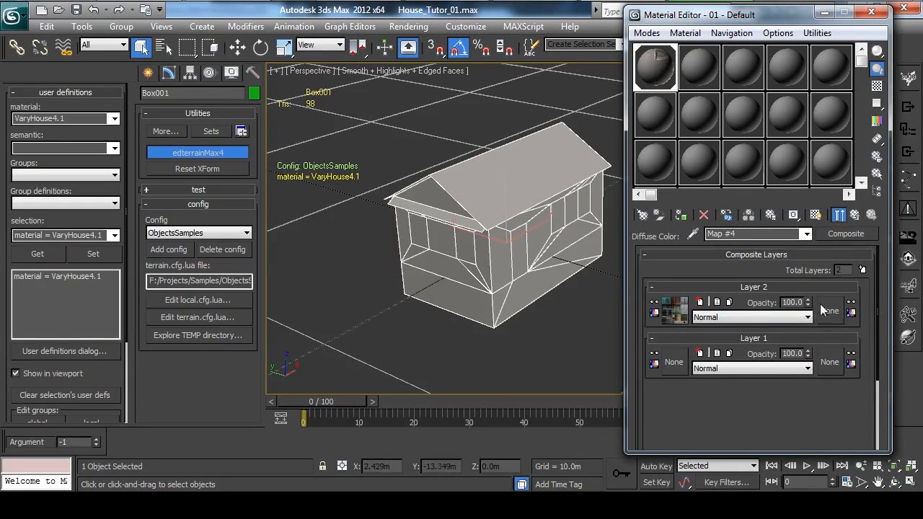
pyautogui.click(853, 216)
pyautogui.click(850, 215)
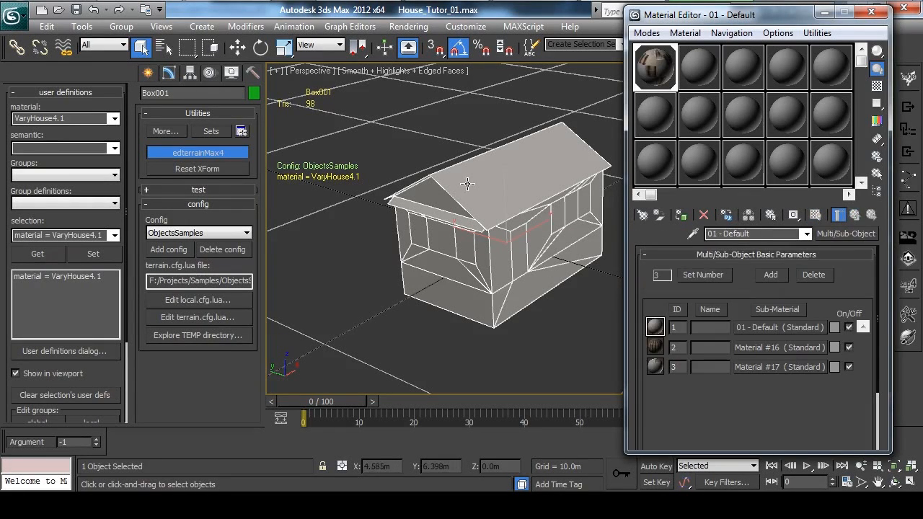
# Apply a UVW Map modifier to the whole house with Box mapping, 2.0m length, width and height, and Map Channel 2.
pyautogui.click(491, 200)
pyautogui.press('4')
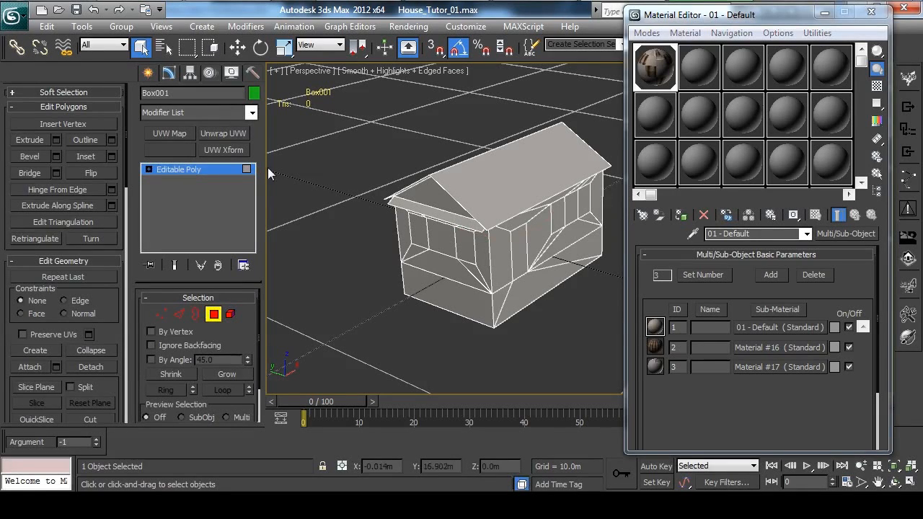
pyautogui.click(228, 173)
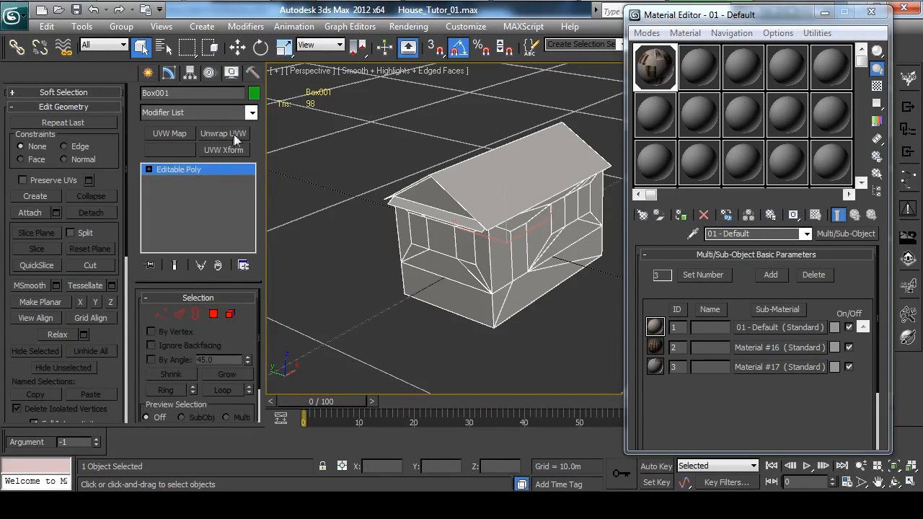
pyautogui.click(179, 134)
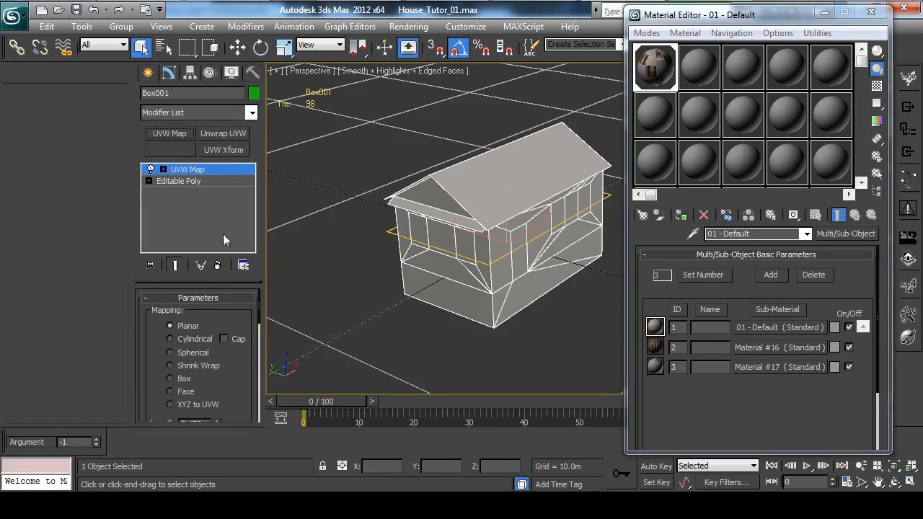
pyautogui.scroll(-3, 225, 312)
pyautogui.click(189, 310)
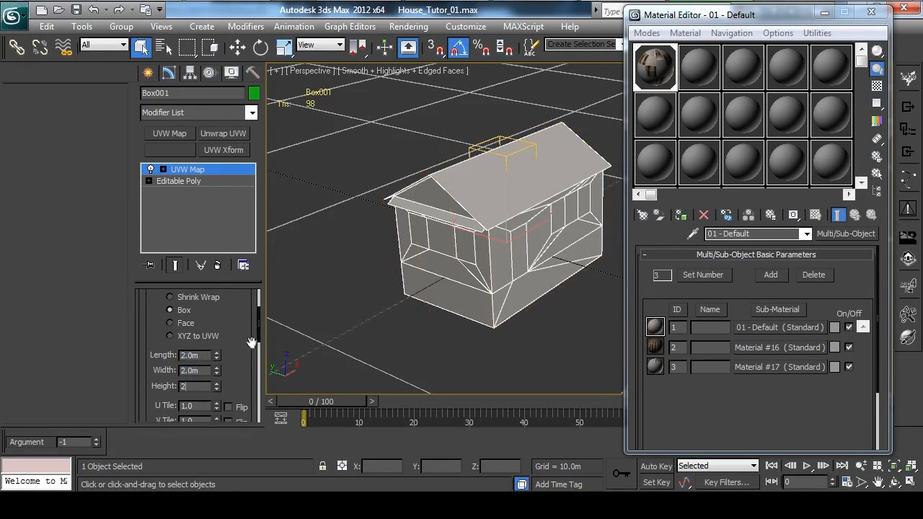
pyautogui.scroll(-5, 231, 364)
pyautogui.click(243, 384)
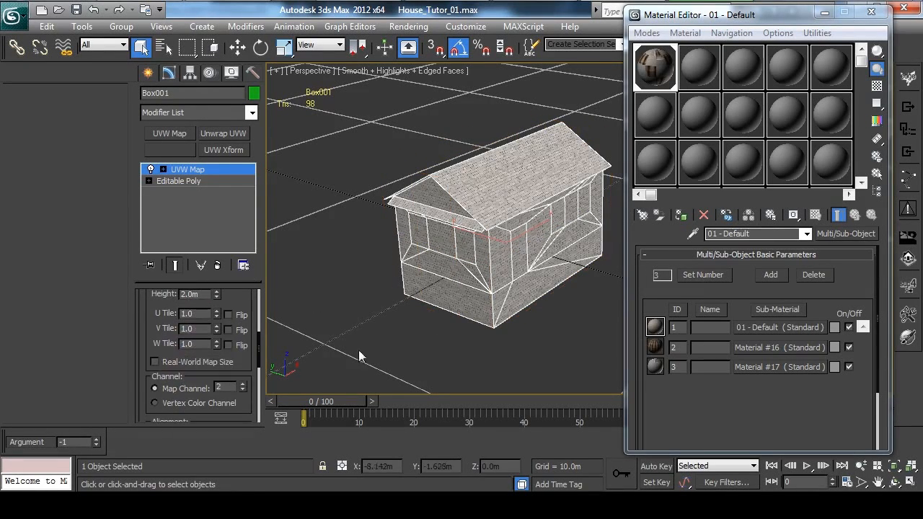
# Close the Material Editor and collapse the house's UVW Map modifier into the Editable Poly.
pyautogui.scroll(4, 511, 262)
pyautogui.keyDown('alt'); pyautogui.moveTo(527, 248); pyautogui.dragTo(517, 248, button='middle'); pyautogui.keyUp('alt')
pyautogui.scroll(-3, 511, 253)
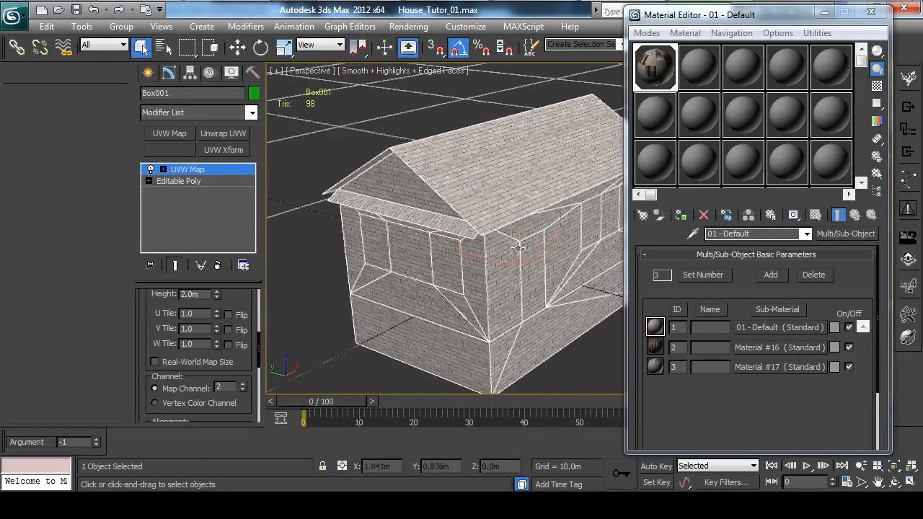
pyautogui.click(872, 11)
pyautogui.scroll(4, 566, 181)
pyautogui.keyDown('alt'); pyautogui.moveTo(566, 183); pyautogui.dragTo(549, 196, button='middle'); pyautogui.keyUp('alt')
pyautogui.scroll(-4, 549, 196)
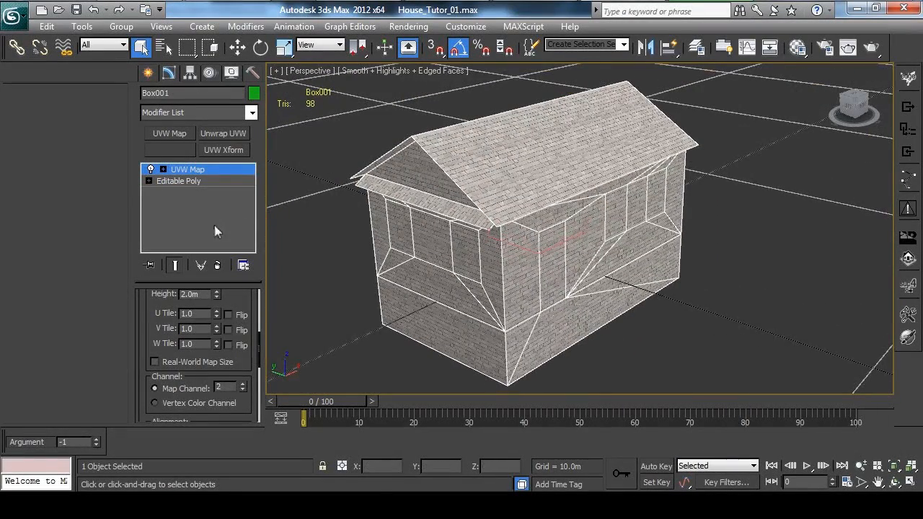
pyautogui.rightClick(186, 171)
pyautogui.click(237, 323)
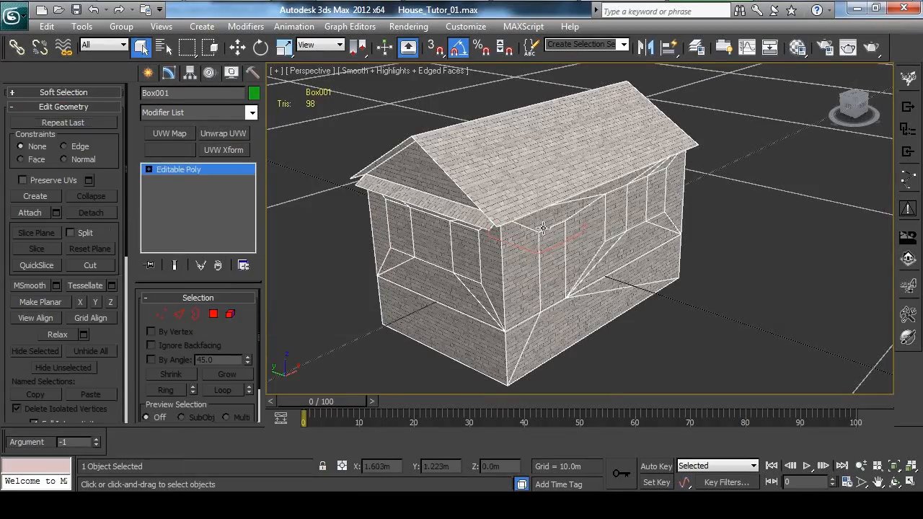
# Select all roof polygons, including the small eaves below the gables, and set their material ID to 2.
pyautogui.press('4')
pyautogui.click(551, 261)
pyautogui.keyDown('alt'); pyautogui.moveTo(509, 215); pyautogui.dragTo(509, 171, button='middle'); pyautogui.keyUp('alt')
pyautogui.click(411, 169)
pyautogui.keyDown('ctrl'); pyautogui.click(440, 176); pyautogui.keyUp('ctrl')
pyautogui.keyDown('ctrl'); pyautogui.click(520, 249); pyautogui.keyUp('ctrl')
pyautogui.moveTo(111, 333); pyautogui.dragTo(109, 63)
pyautogui.click(112, 346)
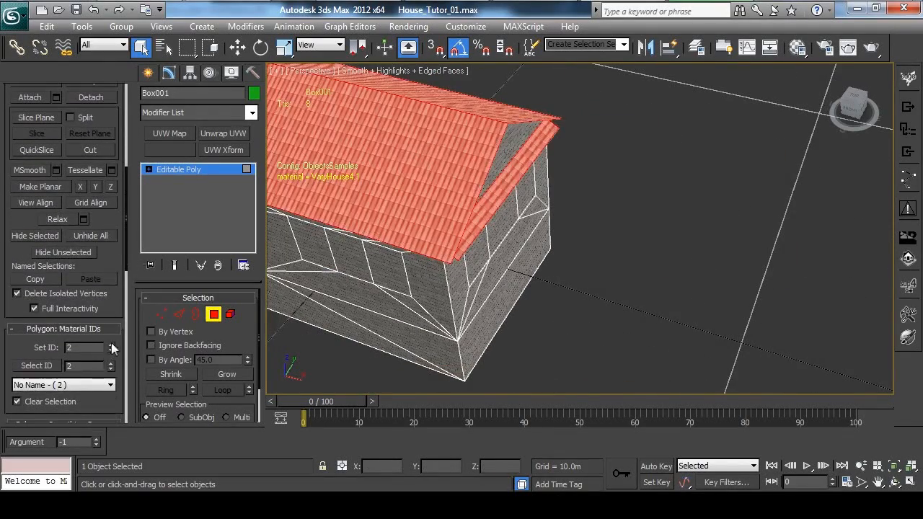
# Select the window and door polygons on all sides of the house and set their material ID to 3.
pyautogui.keyDown('alt'); pyautogui.moveTo(631, 296); pyautogui.dragTo(611, 257, button='middle'); pyautogui.keyUp('alt')
pyautogui.click(473, 240)
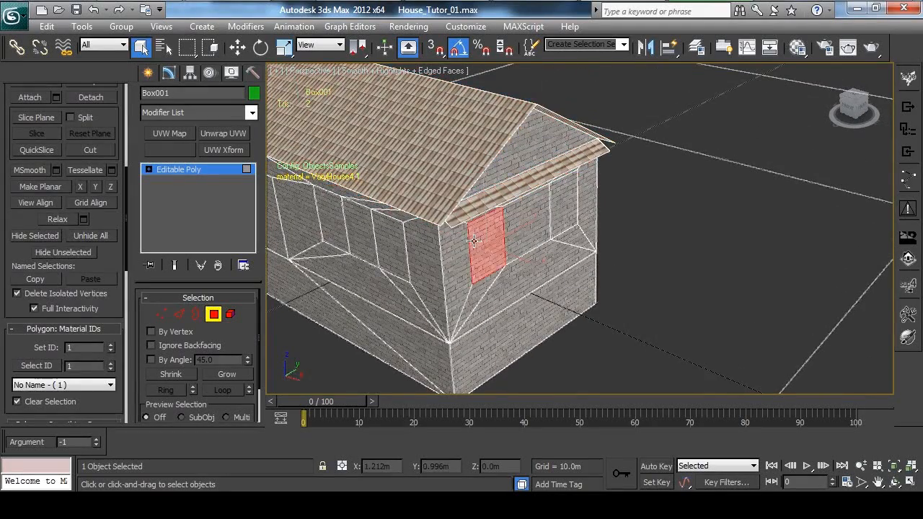
pyautogui.keyDown('ctrl'); pyautogui.click(565, 206); pyautogui.keyUp('ctrl')
pyautogui.keyDown('alt'); pyautogui.moveTo(635, 221); pyautogui.dragTo(548, 216, button='middle'); pyautogui.keyUp('alt')
pyautogui.keyDown('ctrl'); pyautogui.click(503, 216); pyautogui.keyUp('ctrl')
pyautogui.keyDown('ctrl'); pyautogui.click(553, 199); pyautogui.keyUp('ctrl')
pyautogui.keyDown('alt'); pyautogui.moveTo(613, 208); pyautogui.dragTo(640, 234, button='middle'); pyautogui.keyUp('alt')
pyautogui.keyDown('ctrl'); pyautogui.click(470, 207); pyautogui.keyUp('ctrl')
pyautogui.keyDown('alt'); pyautogui.moveTo(470, 207); pyautogui.dragTo(518, 211, button='middle'); pyautogui.keyUp('alt')
pyautogui.keyDown('ctrl'); pyautogui.click(518, 212); pyautogui.keyUp('ctrl')
pyautogui.scroll(-5, 512, 224)
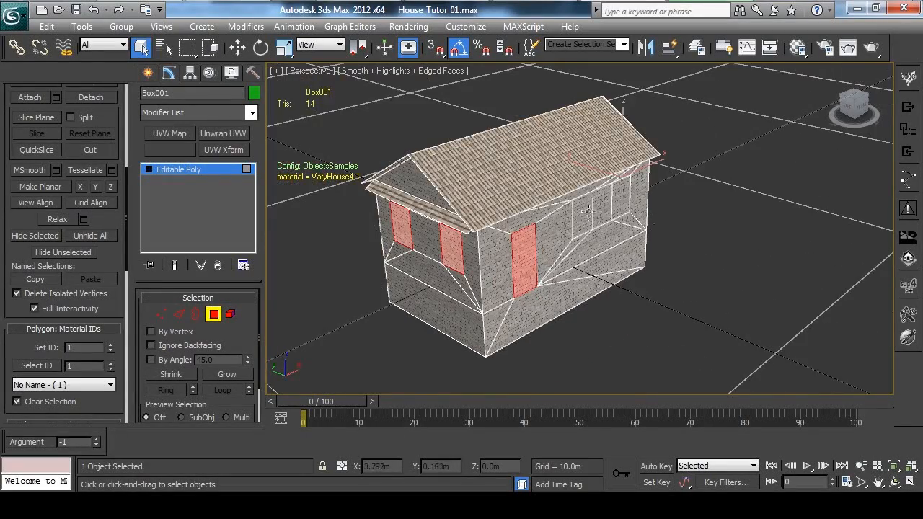
pyautogui.keyDown('ctrl'); pyautogui.click(620, 196); pyautogui.keyUp('ctrl')
pyautogui.keyDown('alt'); pyautogui.moveTo(617, 251); pyautogui.dragTo(549, 256, button='middle'); pyautogui.keyUp('alt')
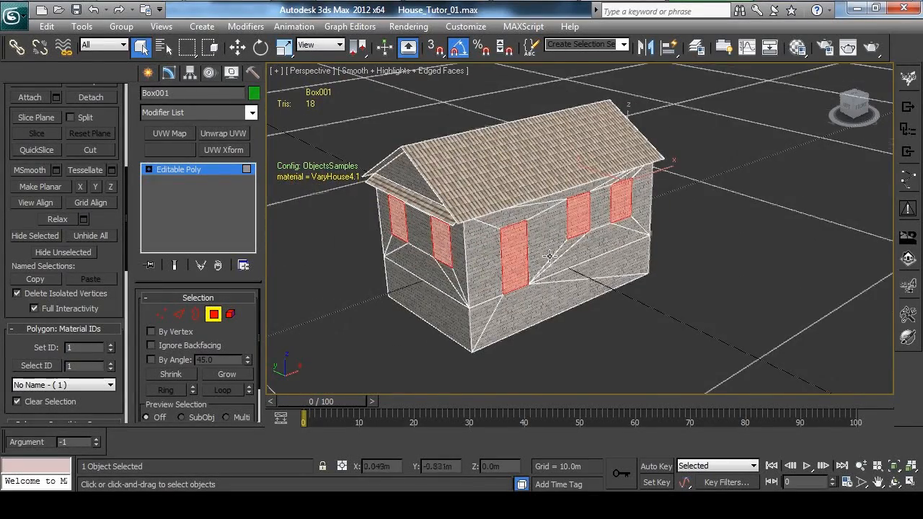
pyautogui.scroll(-1, 123, 322)
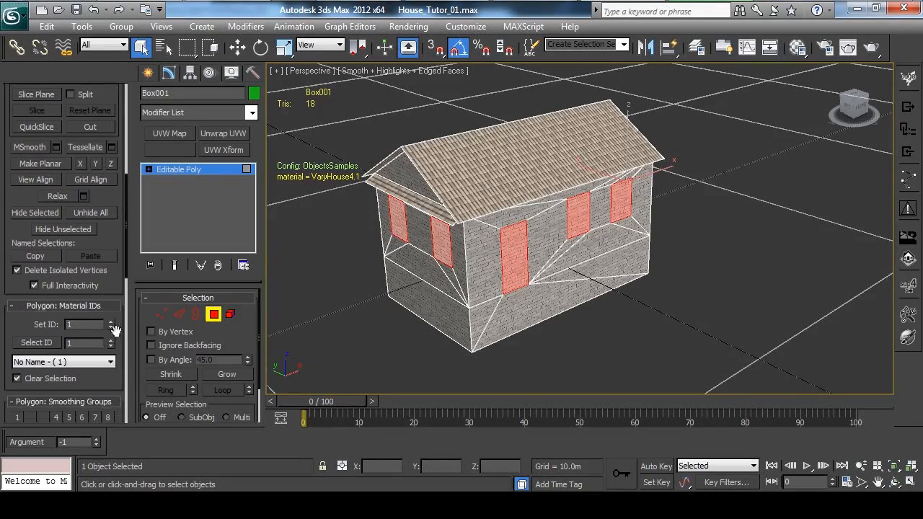
pyautogui.click(114, 321)
# Examine the brick, tile and window textures around the house and leave polygon editing.
pyautogui.click(452, 343)
pyautogui.keyDown('alt'); pyautogui.moveTo(452, 343); pyautogui.dragTo(574, 260, button='middle'); pyautogui.keyUp('alt')
pyautogui.keyDown('alt'); pyautogui.moveTo(691, 189); pyautogui.dragTo(566, 234, button='middle'); pyautogui.keyUp('alt')
pyautogui.scroll(-4, 641, 235)
pyautogui.scroll(3, 527, 231)
pyautogui.click(416, 279)
pyautogui.keyDown('alt'); pyautogui.moveTo(413, 263); pyautogui.dragTo(466, 232, button='middle'); pyautogui.keyUp('alt')
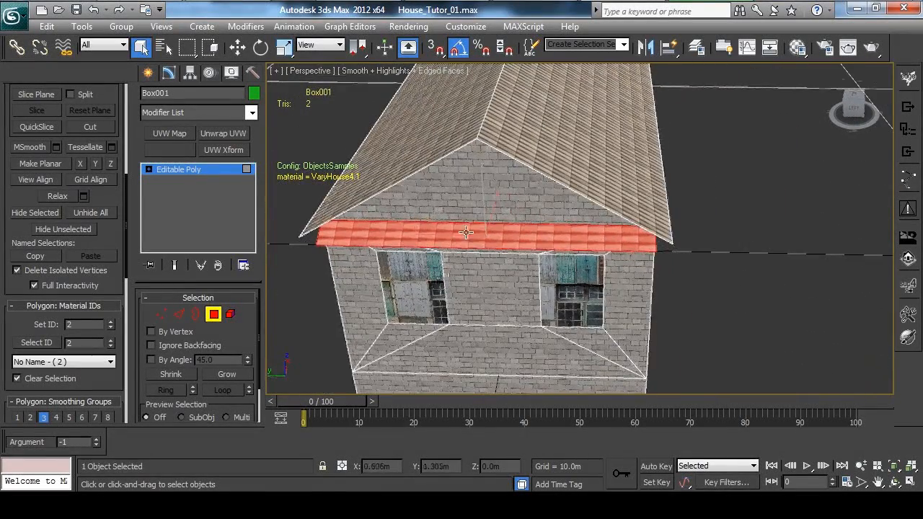
pyautogui.click(214, 315)
pyautogui.moveTo(405, 268); pyautogui.dragTo(355, 271, button='middle')
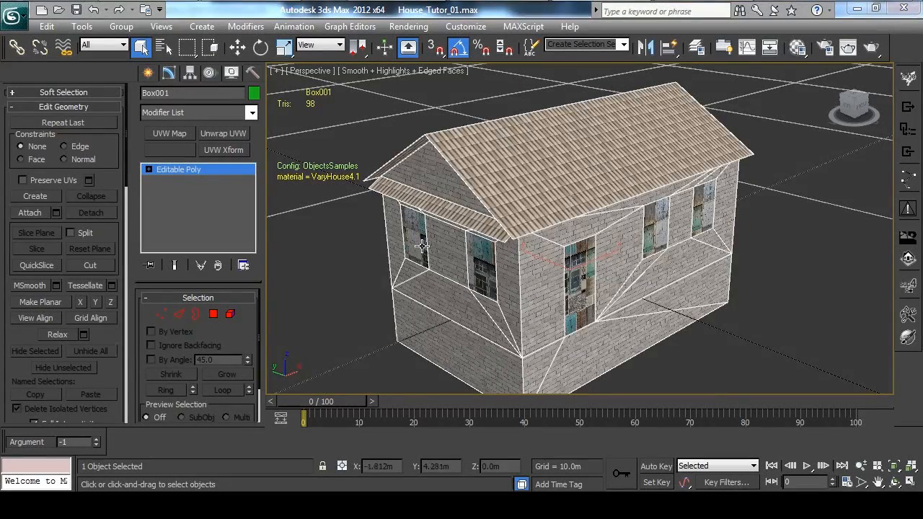
pyautogui.keyDown('alt'); pyautogui.moveTo(549, 201); pyautogui.dragTo(568, 231, button='middle'); pyautogui.keyUp('alt')
# Apply Unwrap UVW to the gable wall's window polygon nearest the door side and move its UVs to Map Channel 2.
pyautogui.press('4')
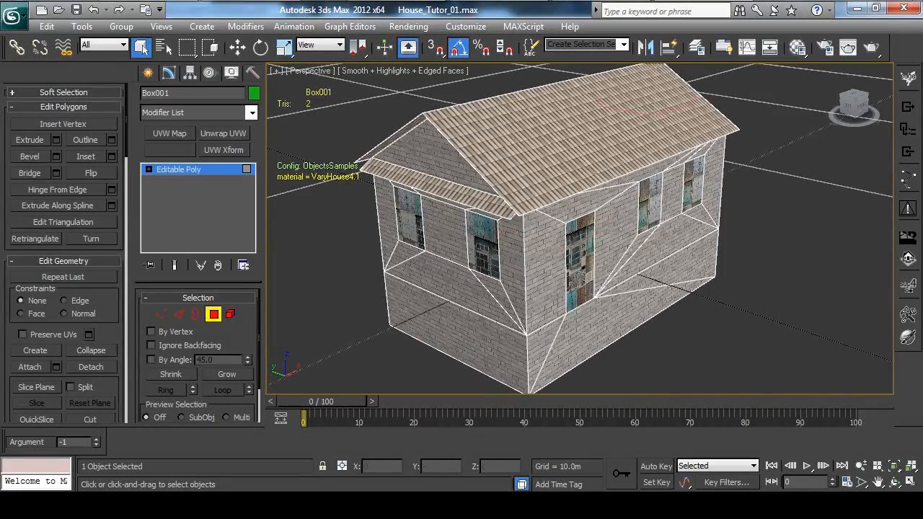
pyautogui.click(489, 247)
pyautogui.keyDown('alt'); pyautogui.moveTo(489, 247); pyautogui.dragTo(511, 211, button='middle'); pyautogui.keyUp('alt')
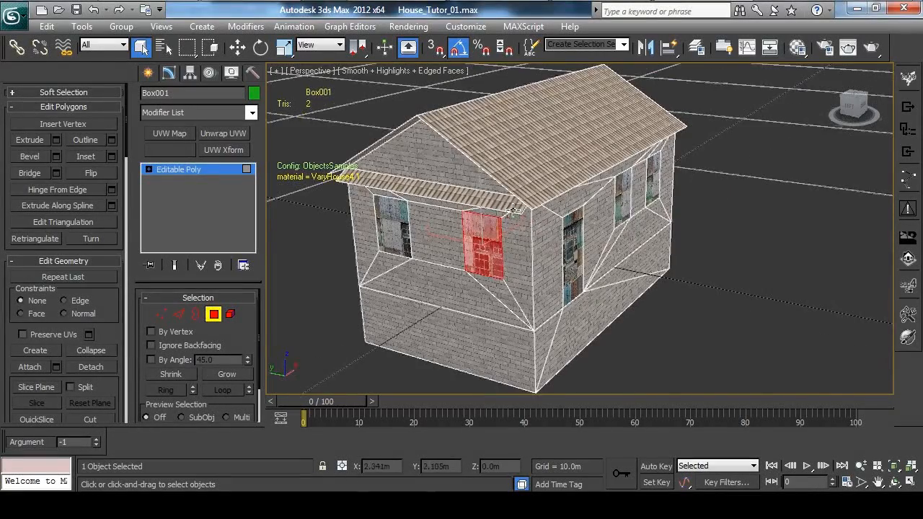
pyautogui.click(224, 133)
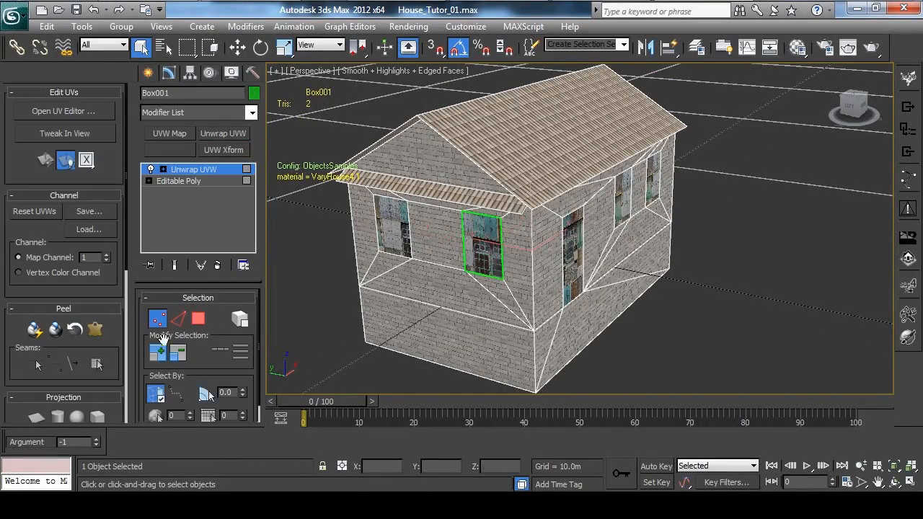
pyautogui.moveTo(224, 307); pyautogui.dragTo(228, 201)
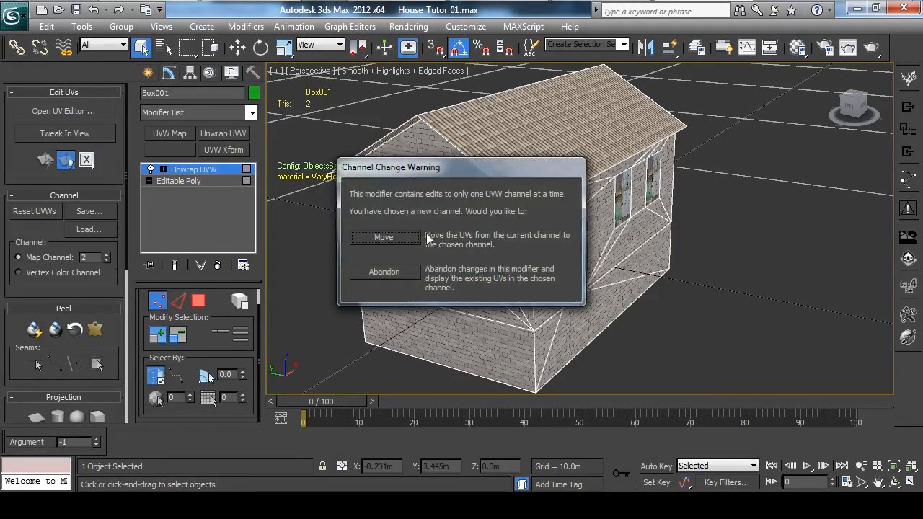
pyautogui.click(330, 240)
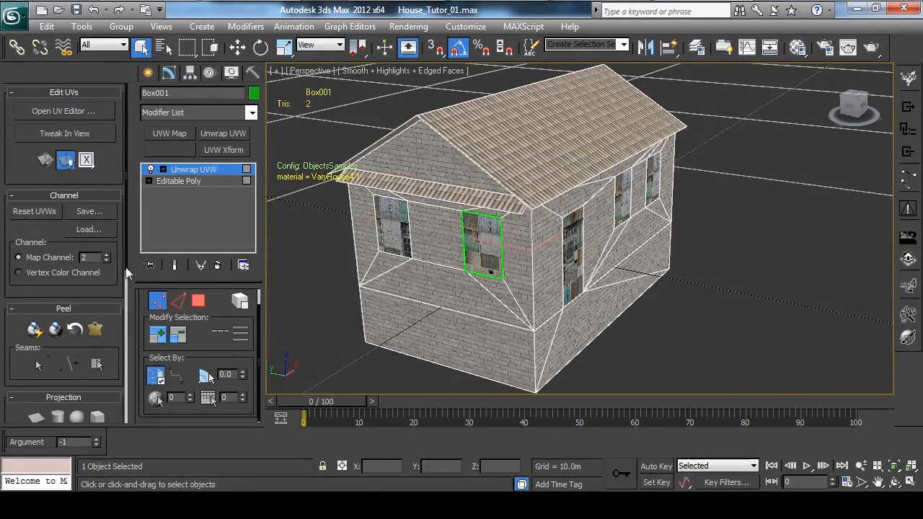
# Open the UV editor and display the fabric.afg_windor_01 texture as its background.
pyautogui.click(72, 112)
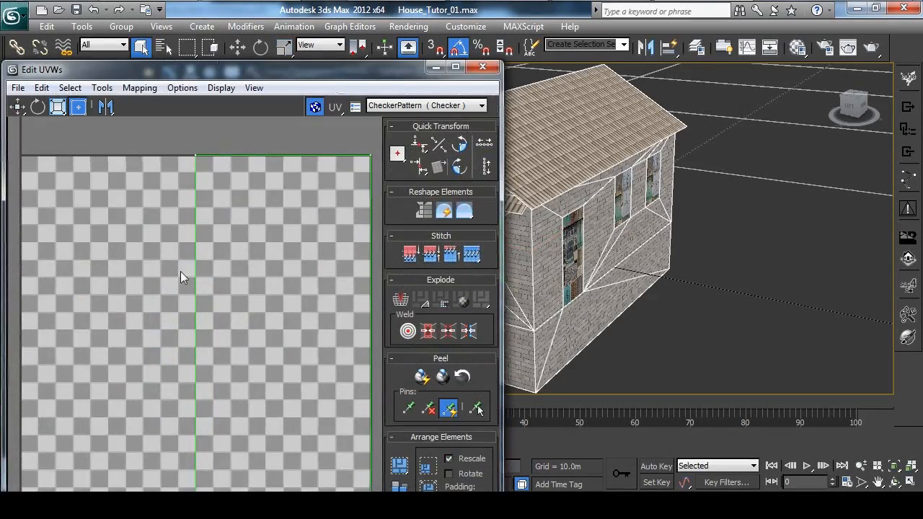
pyautogui.click(477, 106)
pyautogui.click(454, 121)
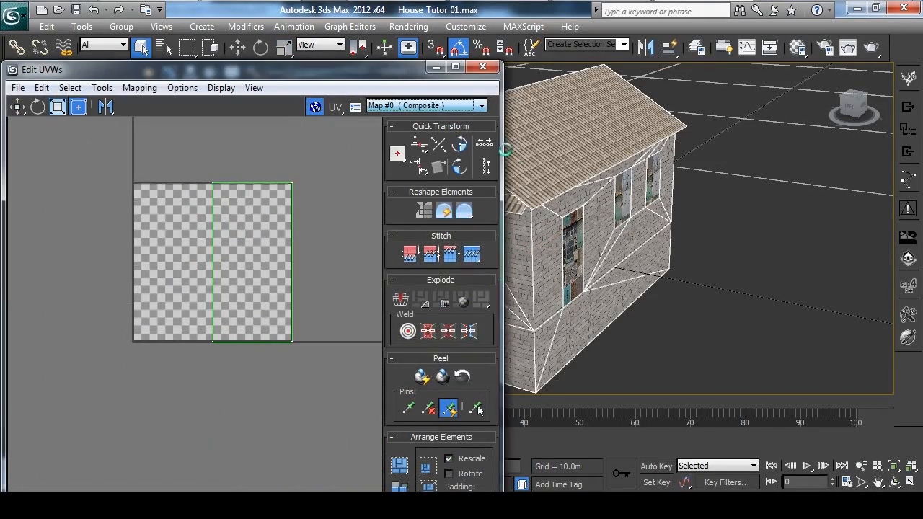
pyautogui.click(432, 105)
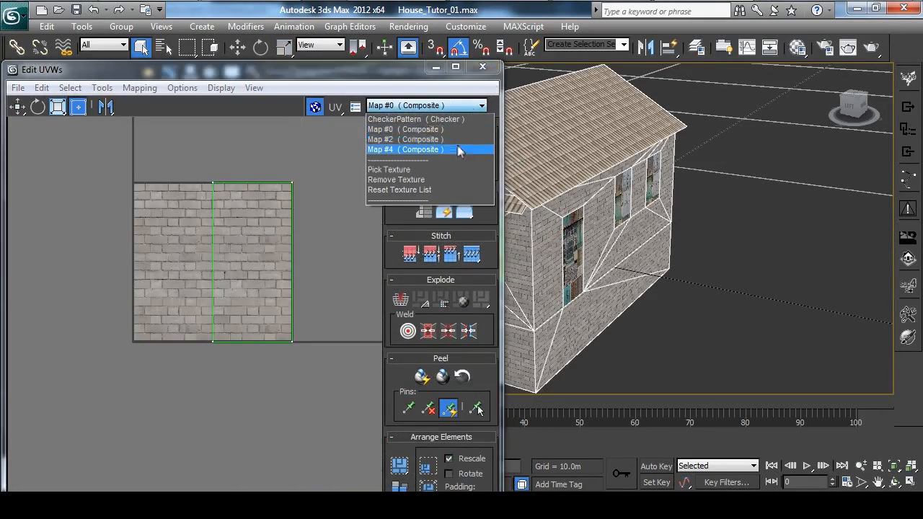
pyautogui.click(443, 149)
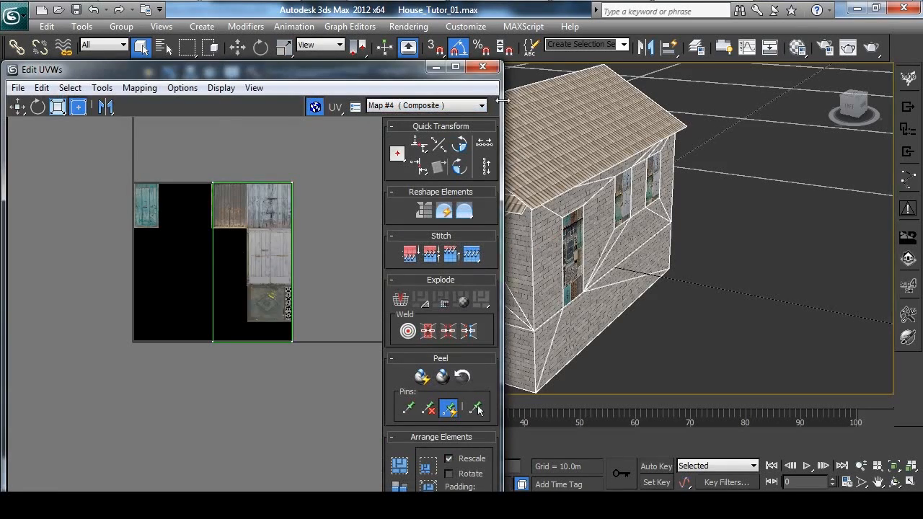
pyautogui.click(480, 108)
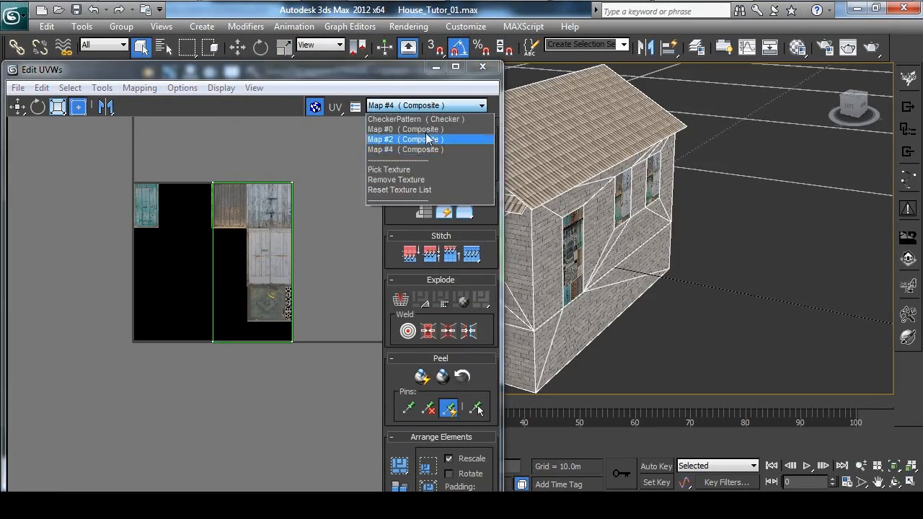
pyautogui.click(411, 173)
pyautogui.doubleClick(338, 89)
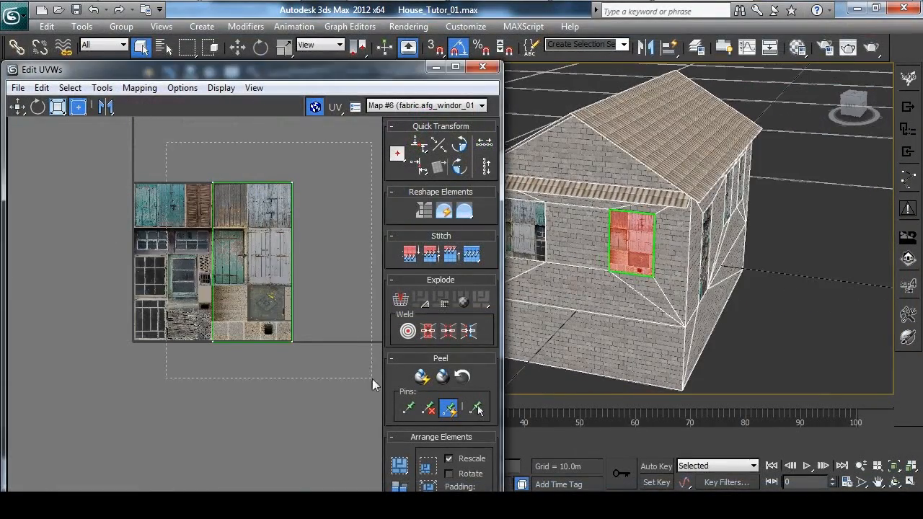
# Select the window polygon's UVs and move them so their upper-left corner meets that of the upper dark grid-pane window in the texture.
pyautogui.moveTo(372, 379); pyautogui.dragTo(372, 379)
pyautogui.moveTo(271, 233); pyautogui.dragTo(317, 213, button='middle')
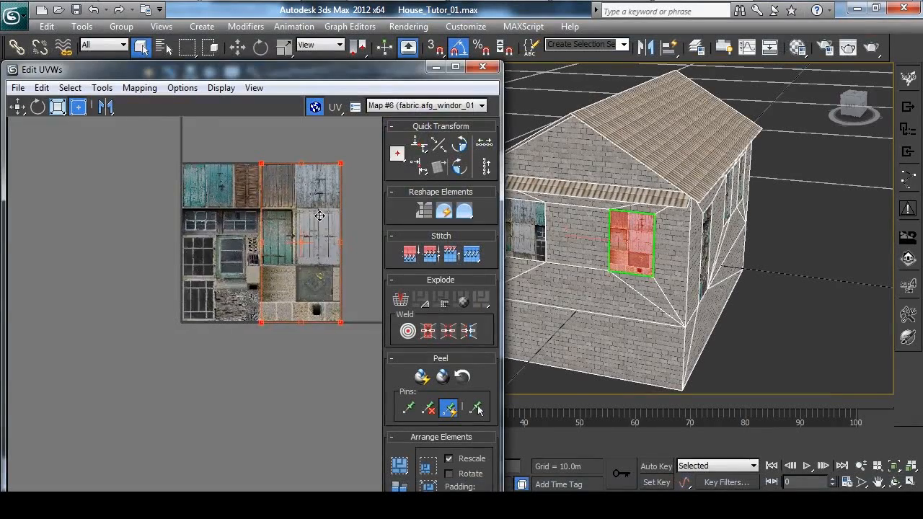
pyautogui.scroll(2, 318, 214)
pyautogui.click(17, 106)
pyautogui.moveTo(244, 146); pyautogui.dragTo(117, 233)
pyautogui.scroll(5, 166, 263)
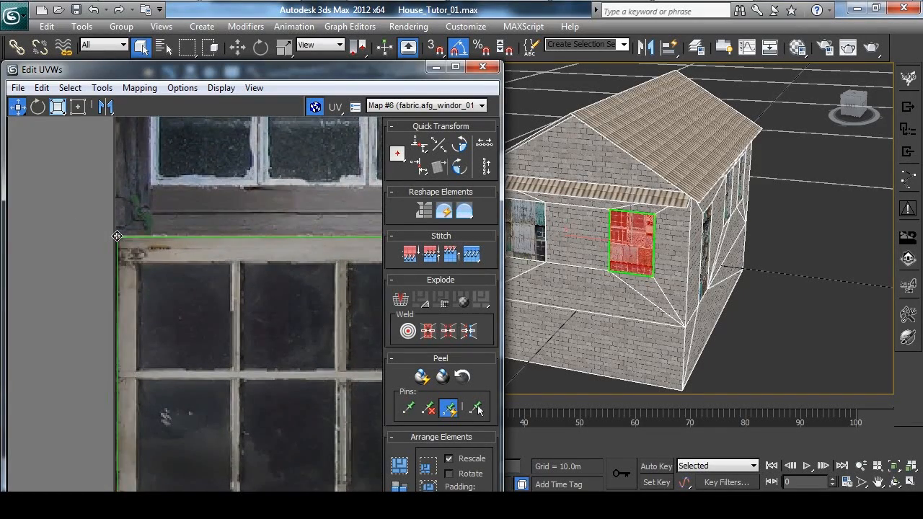
pyautogui.moveTo(266, 289); pyautogui.dragTo(121, 174, button='middle')
pyautogui.scroll(-5, 120, 175)
pyautogui.scroll(-4, 206, 240)
pyautogui.moveTo(246, 269); pyautogui.dragTo(217, 201, button='middle')
# Scale the selected UVs down to fit the frame of the upper dark grid-pane window in the texture.
pyautogui.click(78, 107)
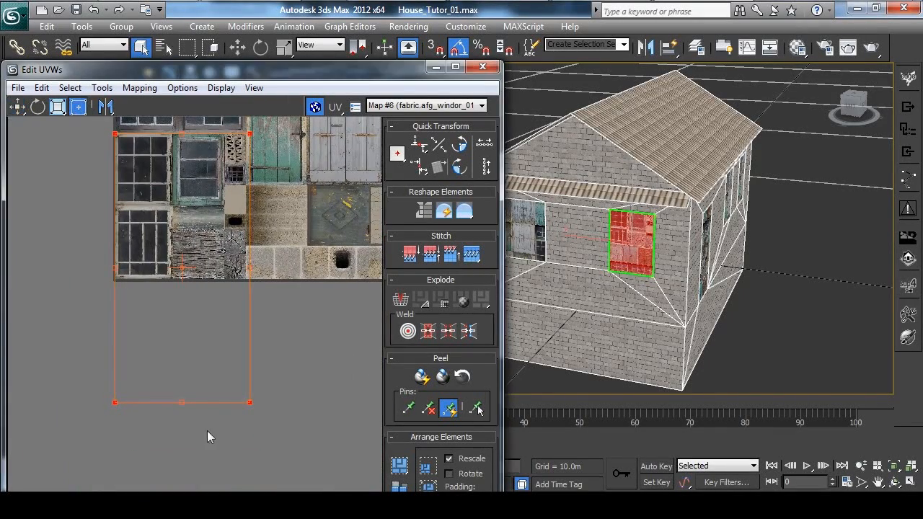
pyautogui.moveTo(250, 402); pyautogui.dragTo(174, 204)
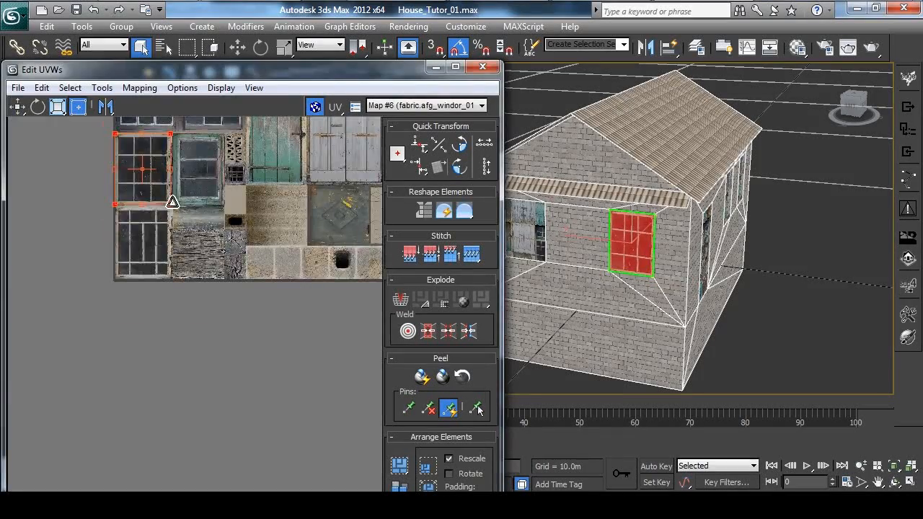
pyautogui.scroll(4, 217, 245)
pyautogui.scroll(5, 231, 263)
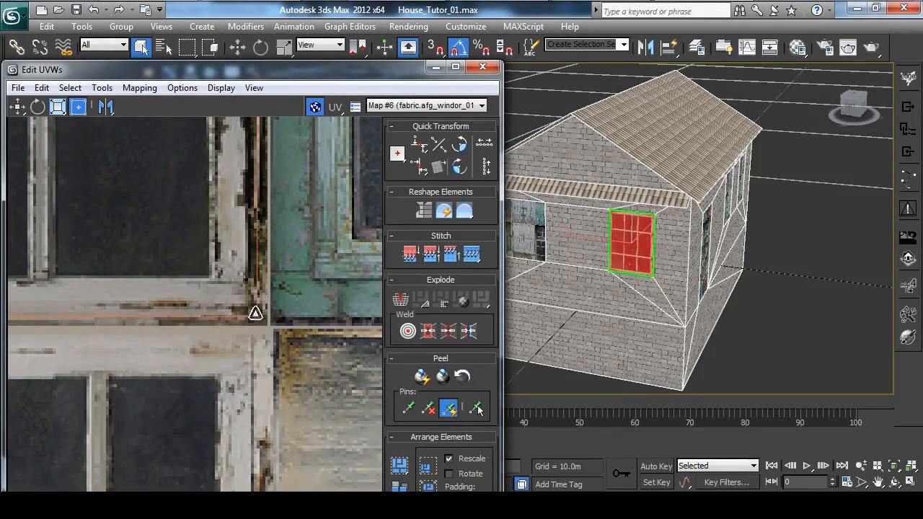
pyautogui.moveTo(241, 313); pyautogui.dragTo(247, 319)
pyautogui.scroll(6, 664, 299)
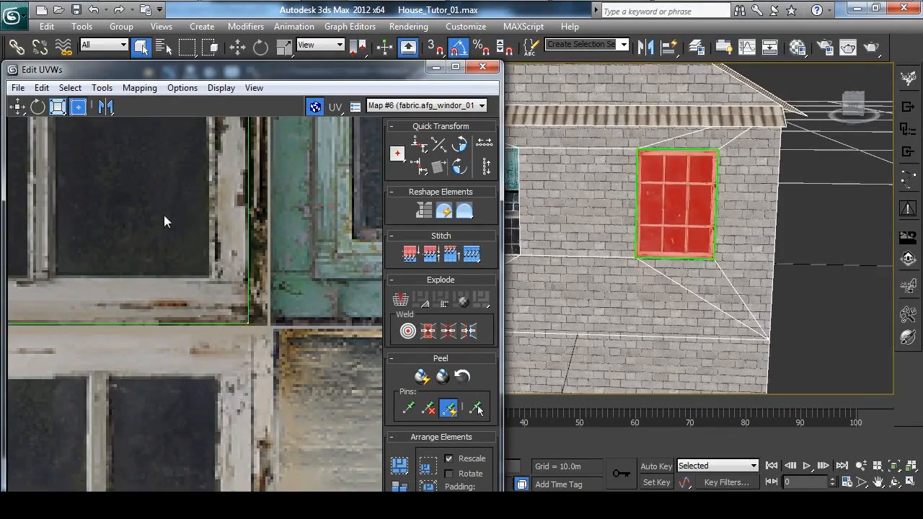
# Close the UV editor and collapse the Unwrap UVW modifier into the Editable Poly.
pyautogui.scroll(-8, 239, 291)
pyautogui.moveTo(325, 173); pyautogui.dragTo(286, 202, button='middle')
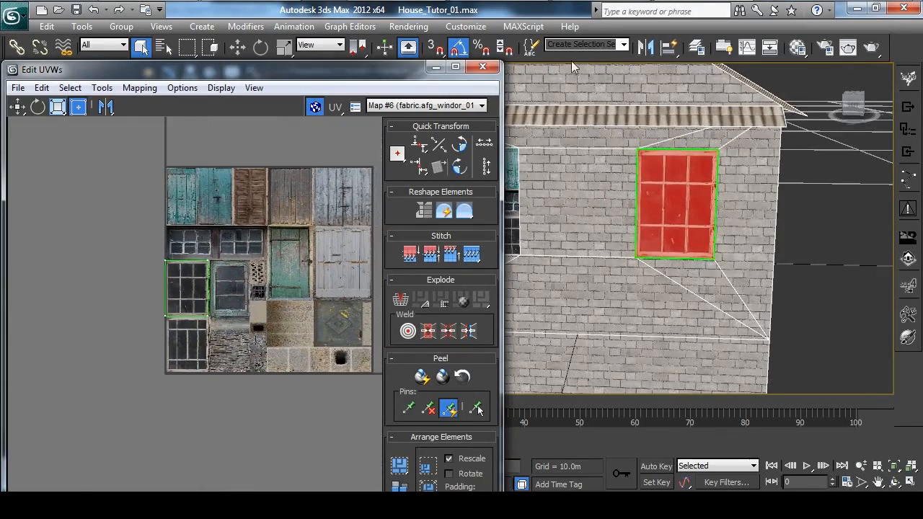
pyautogui.click(488, 67)
pyautogui.rightClick(169, 215)
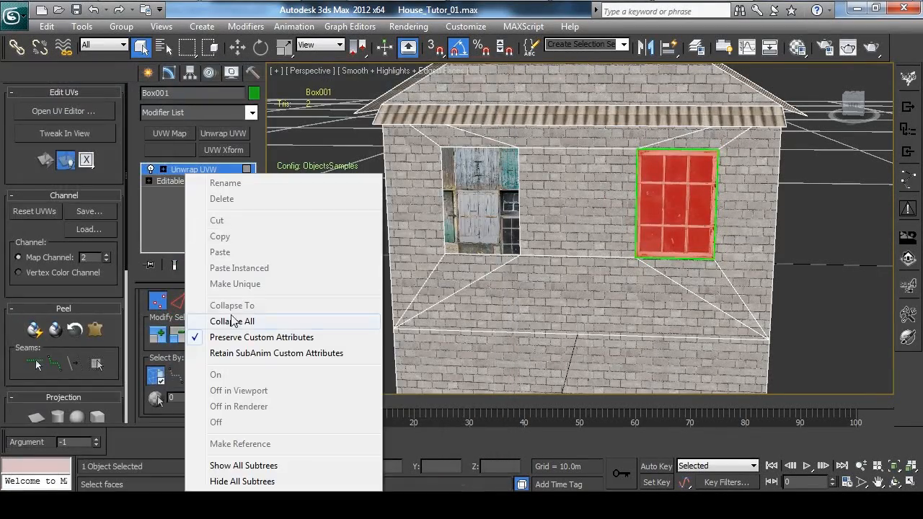
pyautogui.click(209, 377)
pyautogui.click(298, 293)
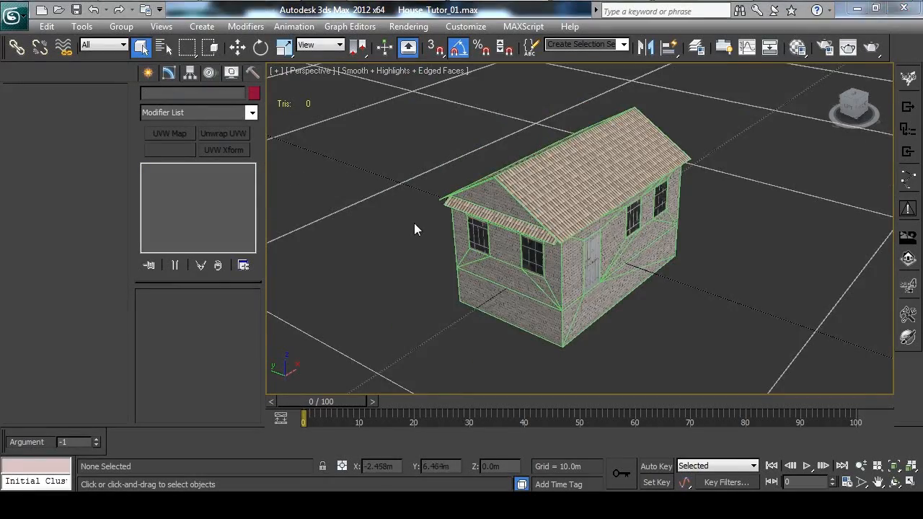
# Select the house model and launch it in the PROJECT9 preview viewer.
pyautogui.scroll(3, 595, 243)
pyautogui.keyDown('alt'); pyautogui.moveTo(546, 231); pyautogui.dragTo(624, 207, button='middle'); pyautogui.keyUp('alt')
pyautogui.click(617, 209)
pyautogui.click(743, 341)
pyautogui.keyDown('alt'); pyautogui.moveTo(584, 280); pyautogui.dragTo(677, 247, button='middle'); pyautogui.keyUp('alt')
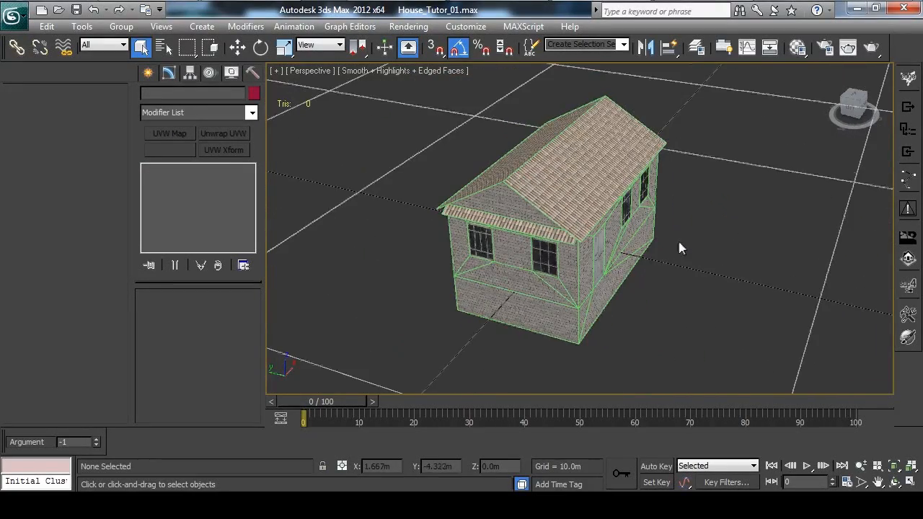
pyautogui.click(536, 197)
pyautogui.keyDown('alt'); pyautogui.moveTo(536, 197); pyautogui.dragTo(683, 250, button='middle'); pyautogui.keyUp('alt')
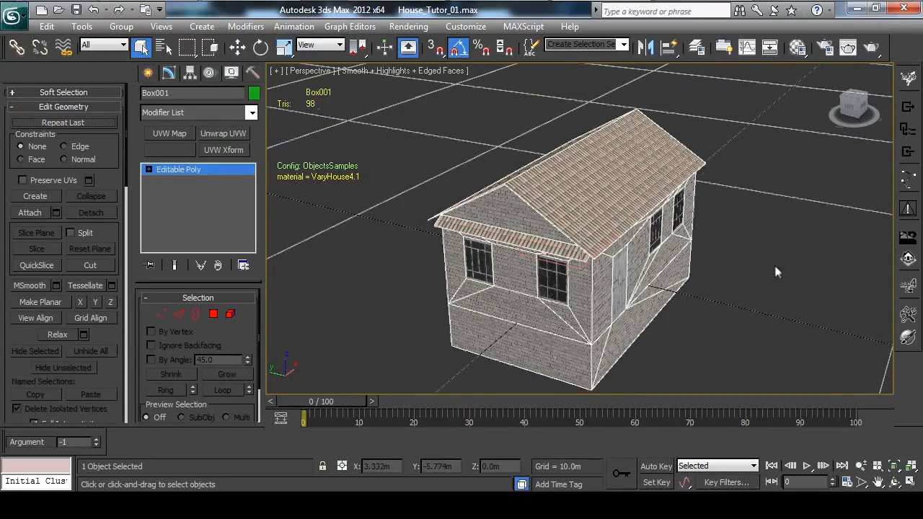
pyautogui.click(910, 286)
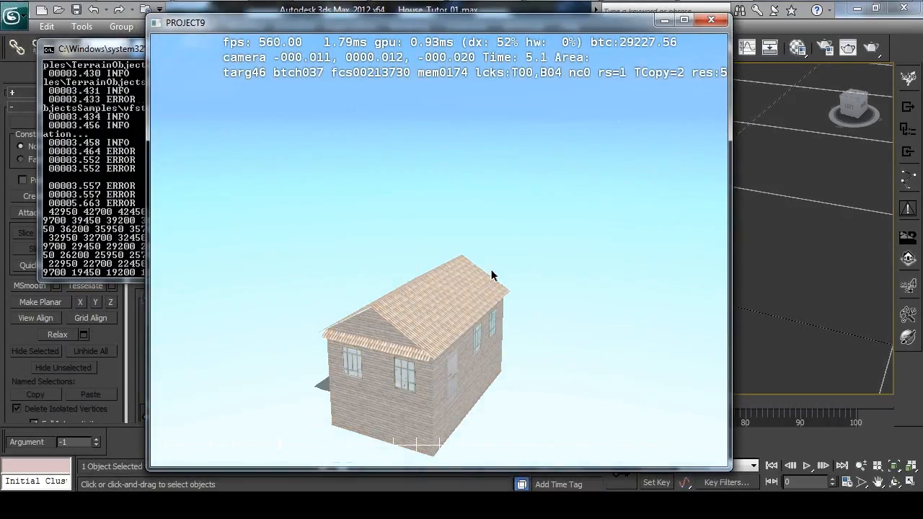
# Examine the textured walls, windows and roof of the house in the preview viewer, then close the viewer.
pyautogui.moveTo(491, 286); pyautogui.dragTo(231, 201)
pyautogui.scroll(5, 544, 284)
pyautogui.scroll(-2, 476, 259)
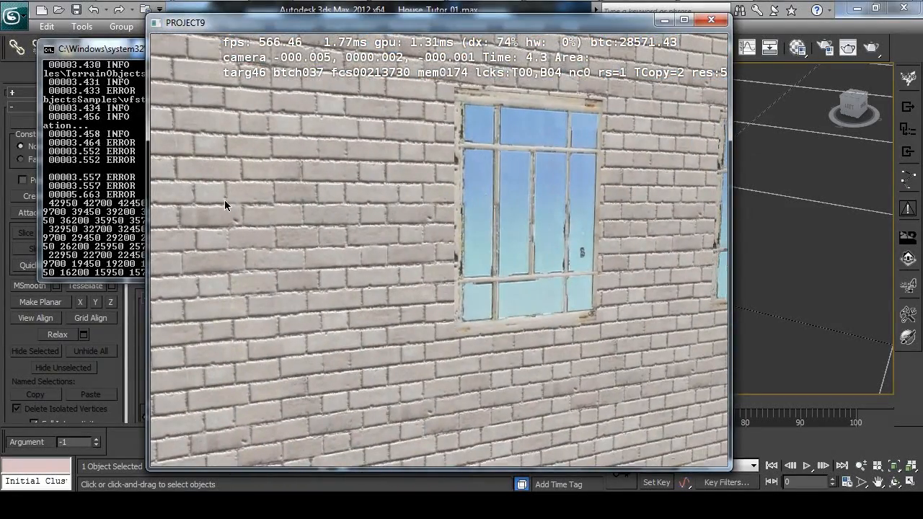
pyautogui.moveTo(392, 209); pyautogui.dragTo(559, 180)
pyautogui.moveTo(561, 224); pyautogui.dragTo(606, 159)
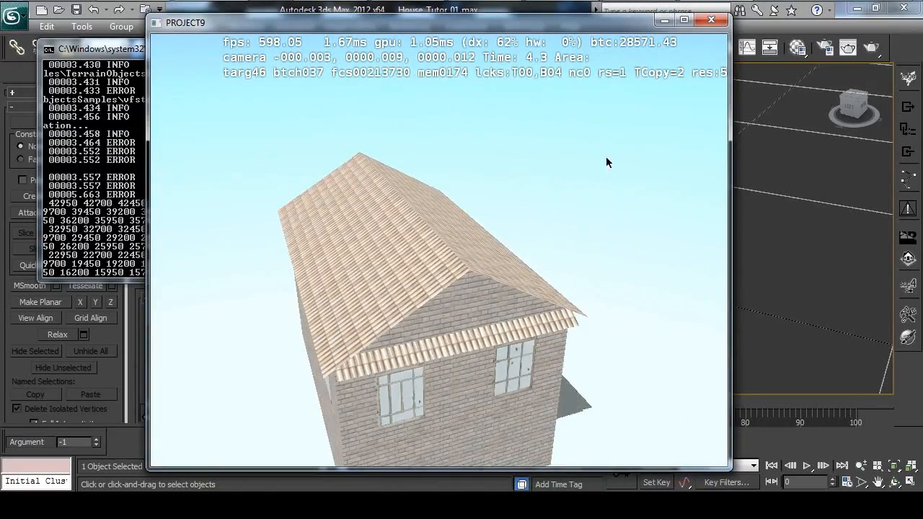
pyautogui.click(711, 19)
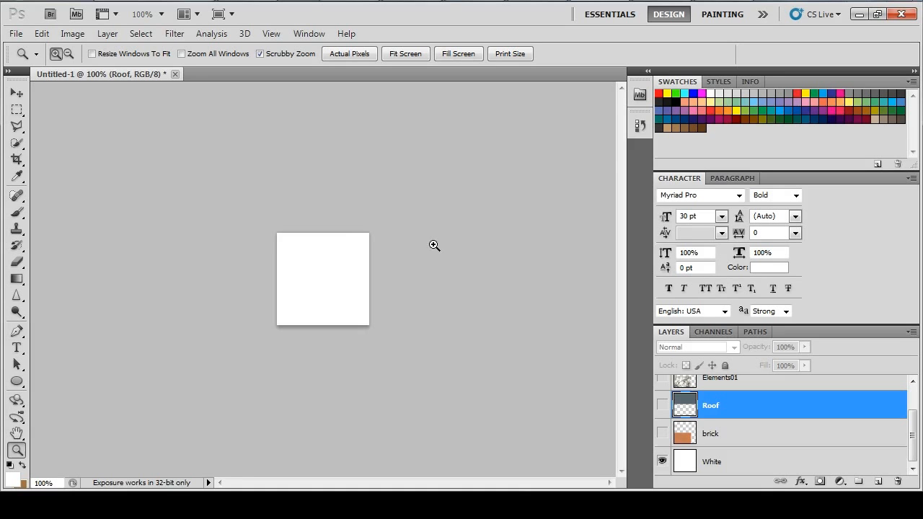
# Switch to Photoshop, check the color map's image size and show the brick, Roof, Elements01 and Elements02 layers.
pyautogui.hotkey('ctrl', 'alt', 'i')
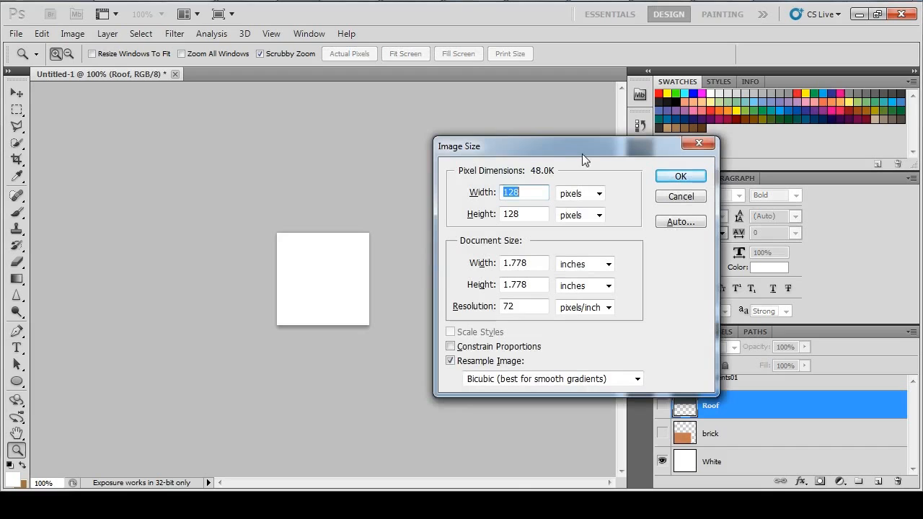
pyautogui.click(679, 180)
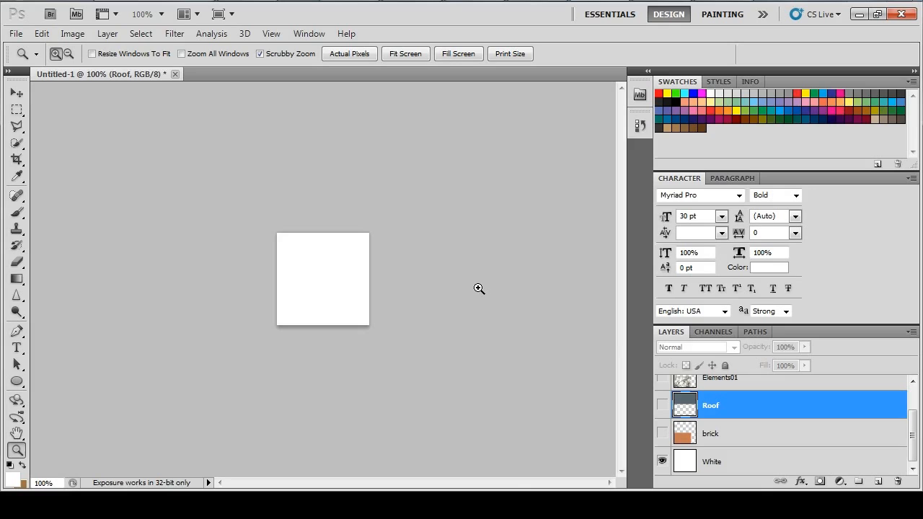
pyautogui.click(662, 433)
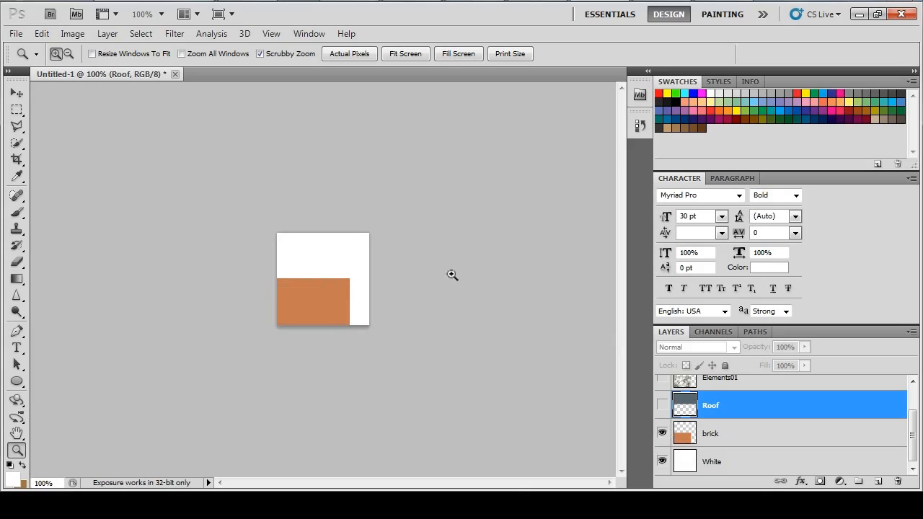
pyautogui.click(662, 405)
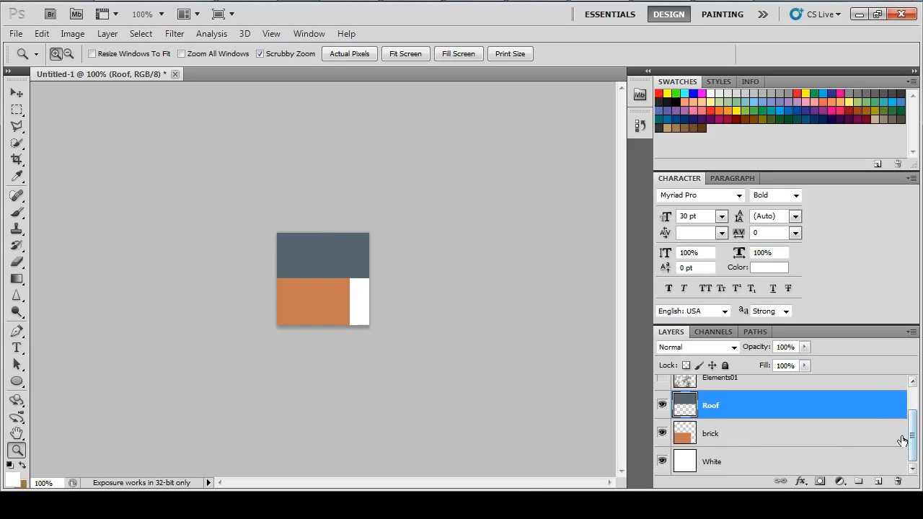
pyautogui.scroll(2, 904, 440)
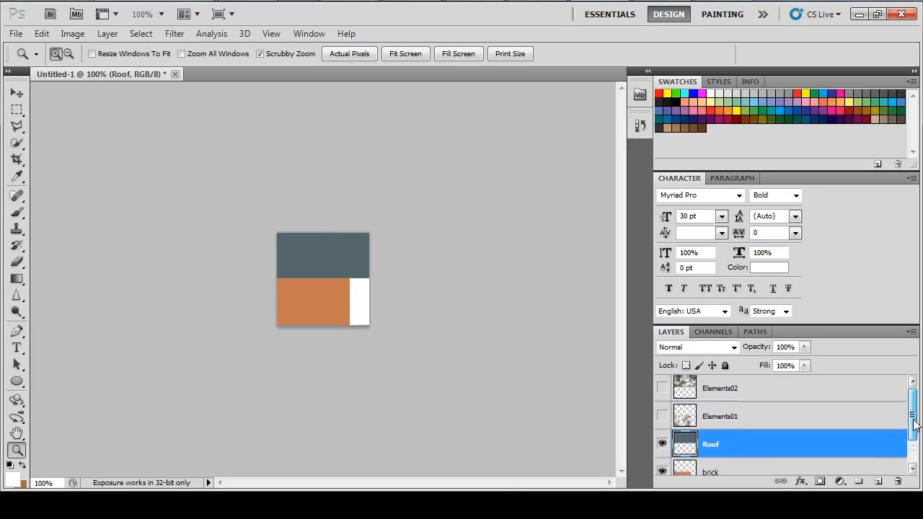
pyautogui.click(661, 417)
pyautogui.click(662, 389)
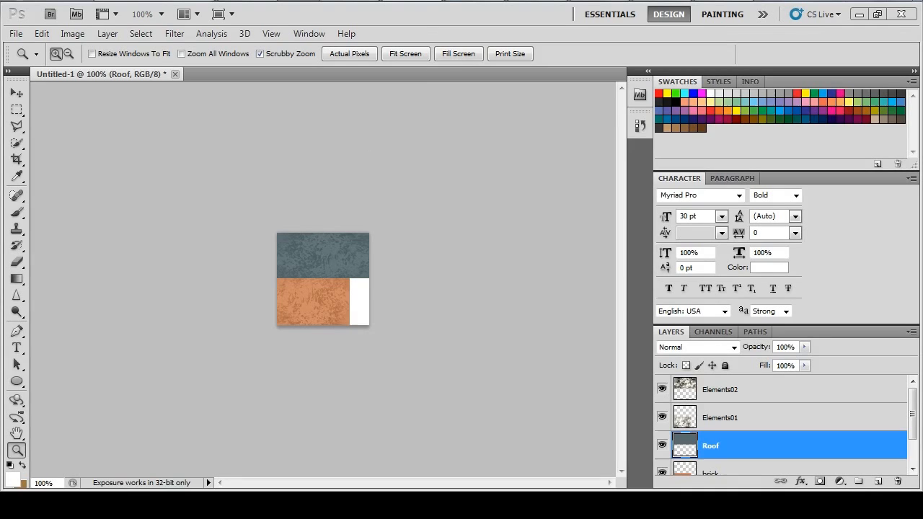
# Begin saving the color map in BMP format, with Source\ModelsLibrary\VaryHouseColor as the destination folder.
pyautogui.hotkey('ctrl', 's')
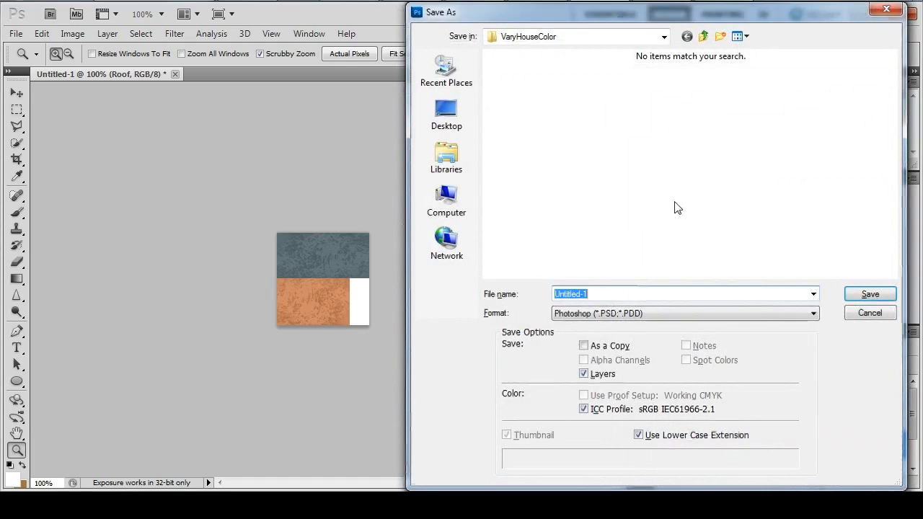
pyautogui.click(799, 317)
pyautogui.click(604, 140)
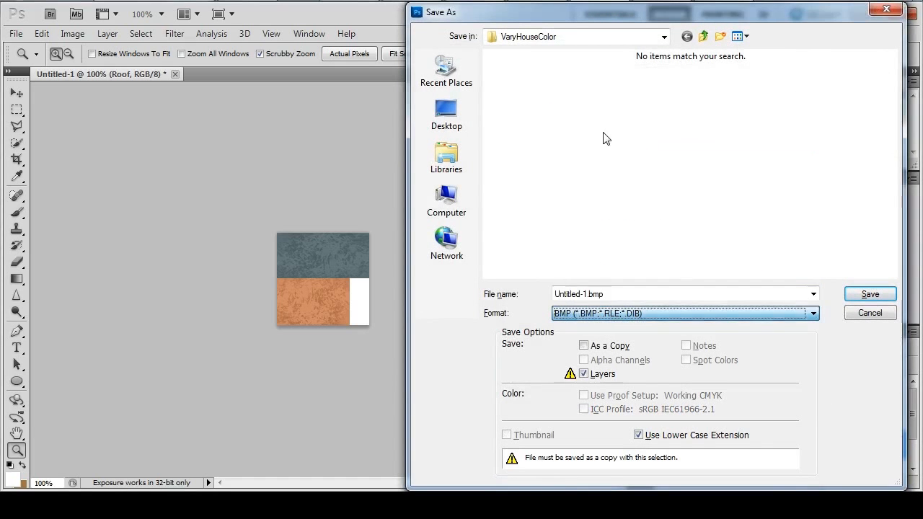
pyautogui.click(664, 36)
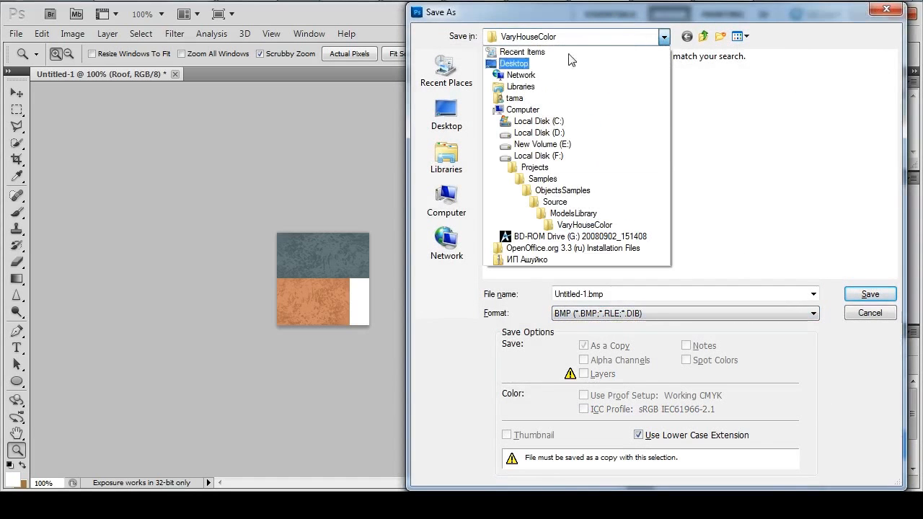
pyautogui.click(573, 195)
pyautogui.doubleClick(530, 76)
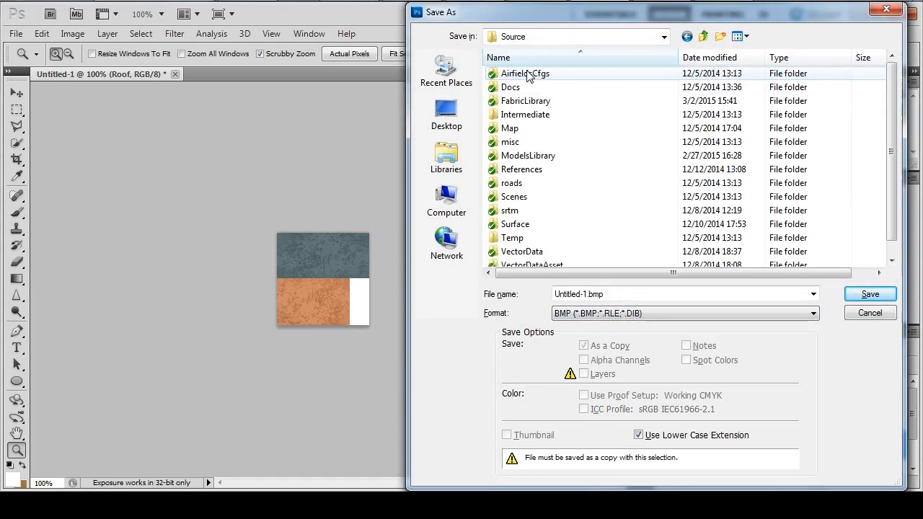
pyautogui.doubleClick(529, 155)
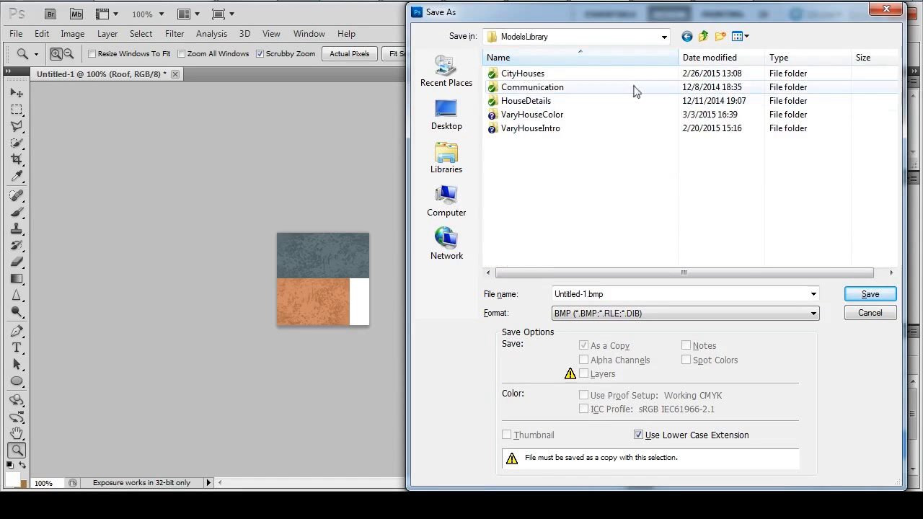
pyautogui.doubleClick(551, 114)
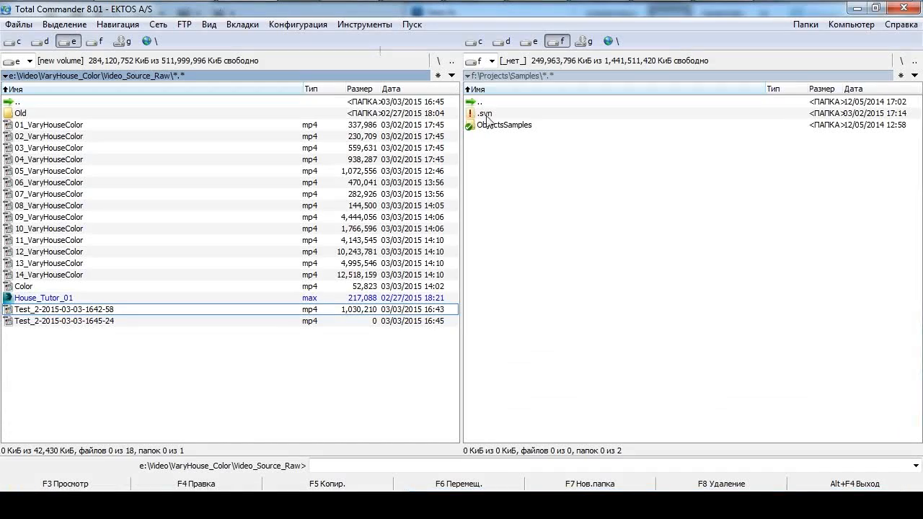
# Switch to Total Commander and copy the name of the House_Tutor_01 max file in ObjectsSamples\Source\ModelsLibrary\VaryHouseColor.
pyautogui.doubleClick(497, 127)
pyautogui.doubleClick(507, 115)
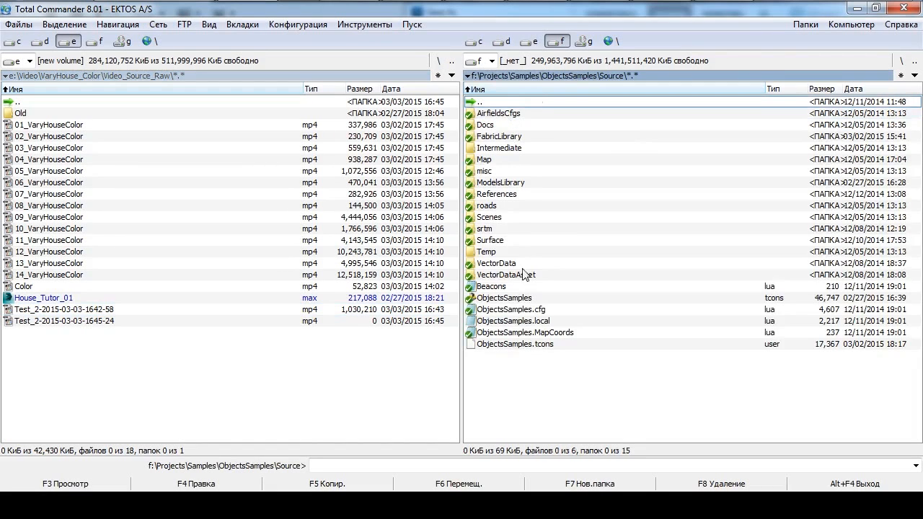
pyautogui.doubleClick(501, 182)
pyautogui.doubleClick(515, 150)
pyautogui.click(512, 115)
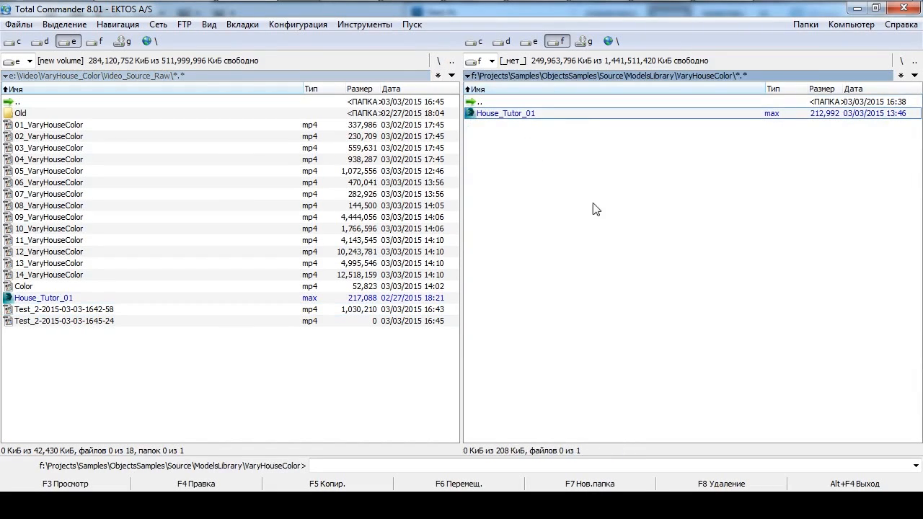
pyautogui.click(556, 190)
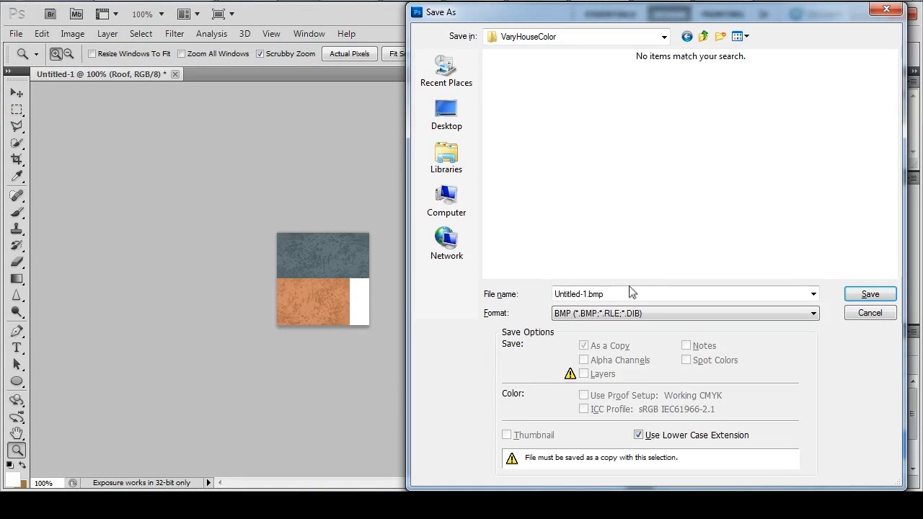
# Back in Photoshop, name the file House_Tutor_01 and save it as a 24-bit Windows BMP.
pyautogui.doubleClick(628, 291)
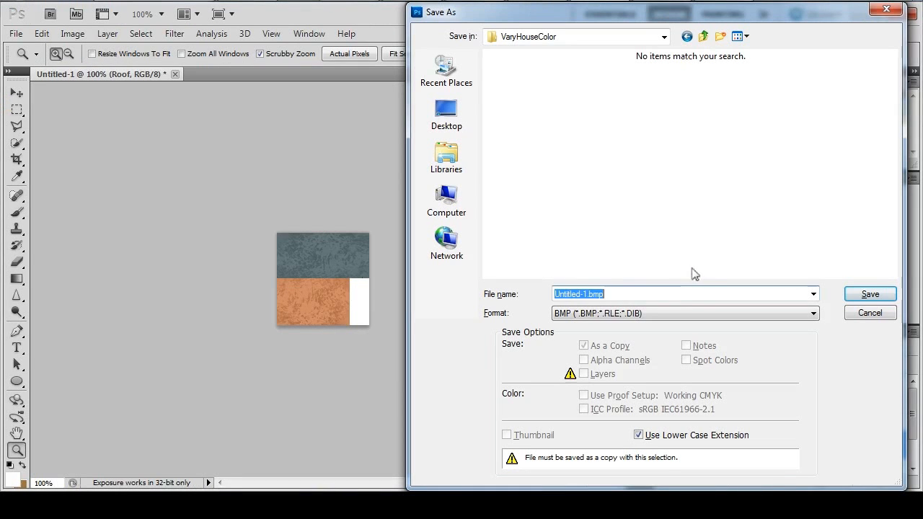
pyautogui.write('House_Tutor_01')
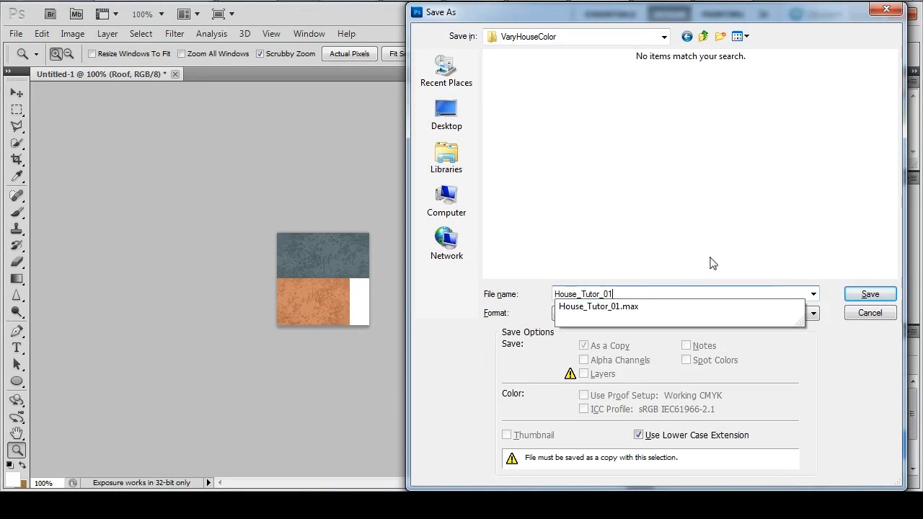
pyautogui.click(870, 294)
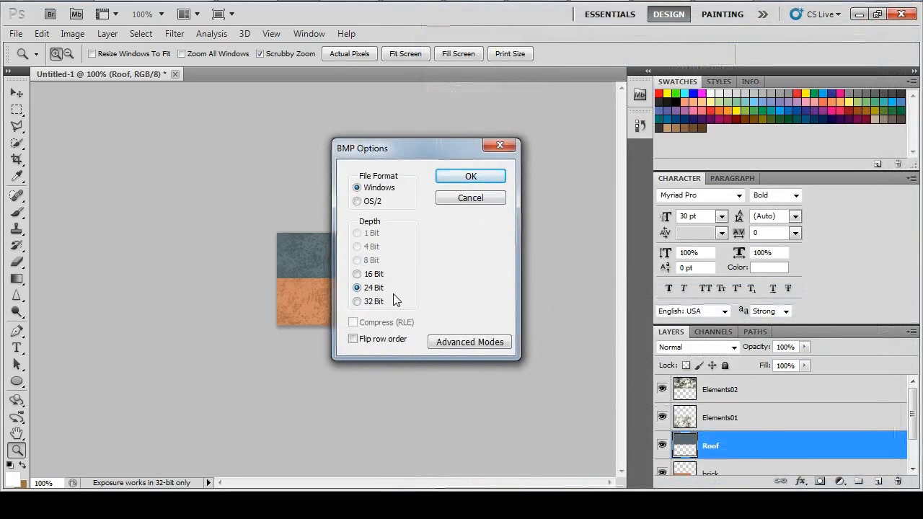
pyautogui.click(469, 179)
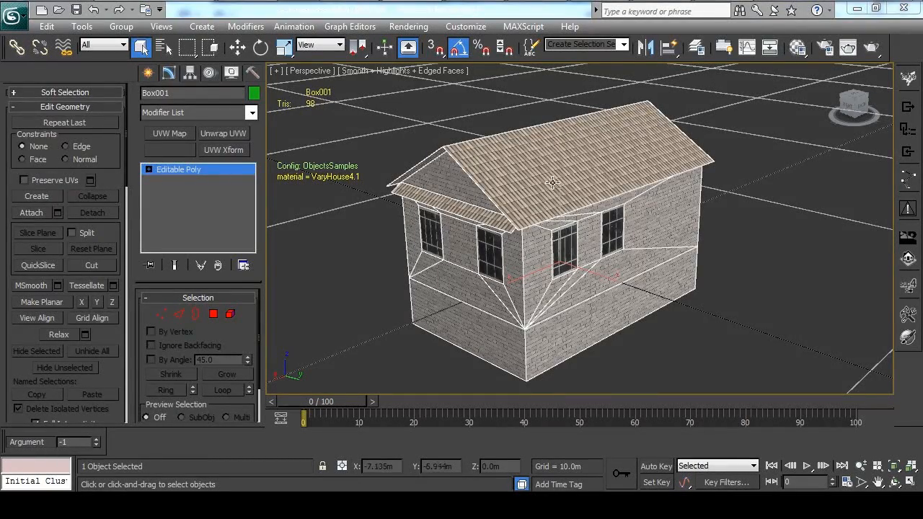
# In 3ds Max, load House_Tutor_01.bmp as Layer 1 of sub-material 1's composite diffuse map and return to the Multi/Sub-Object level.
pyautogui.click(796, 47)
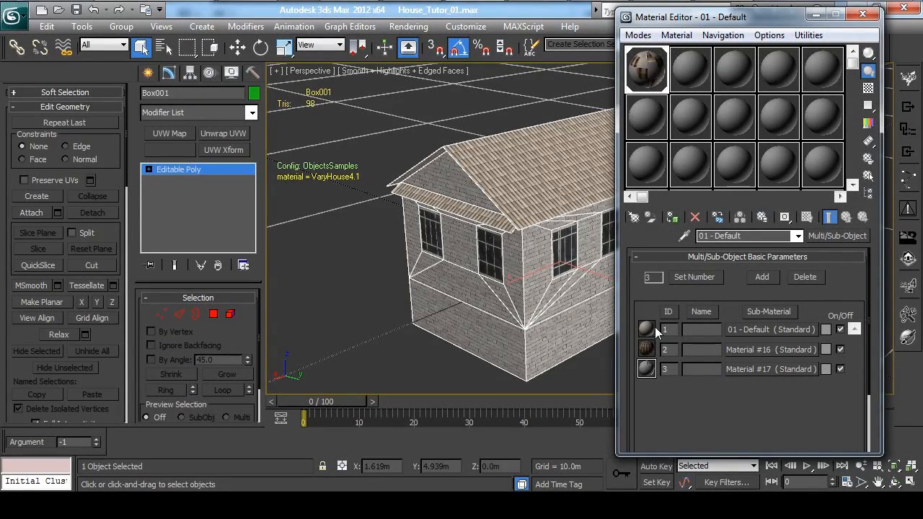
pyautogui.click(753, 329)
pyautogui.click(784, 301)
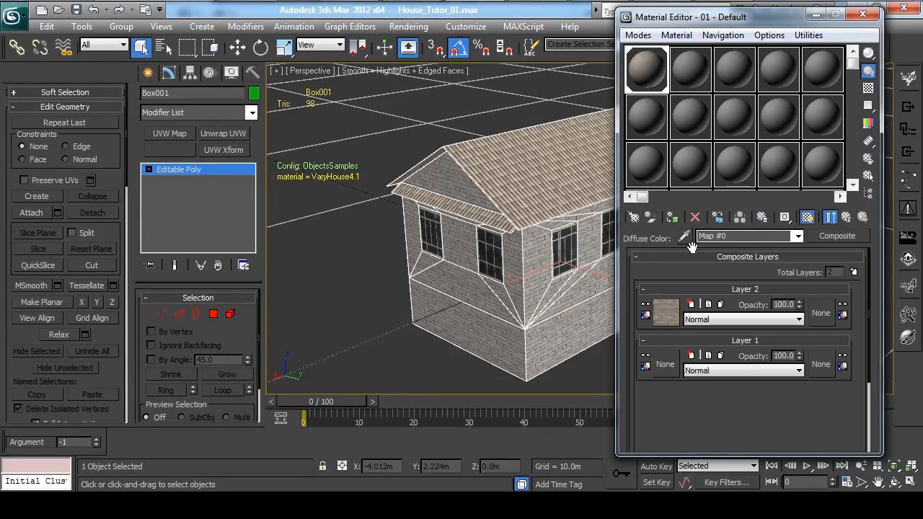
pyautogui.click(665, 365)
pyautogui.doubleClick(360, 117)
pyautogui.click(205, 59)
pyautogui.click(205, 59)
pyautogui.click(59, 120)
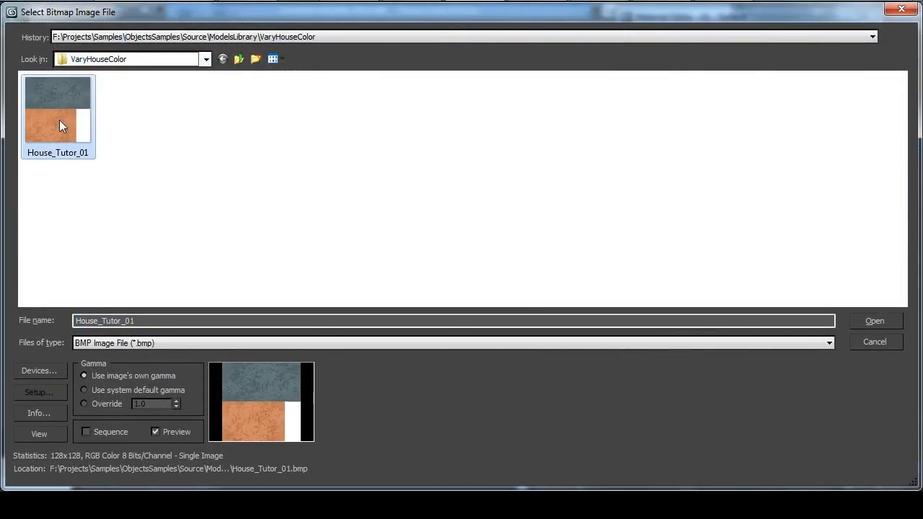
pyautogui.doubleClick(81, 120)
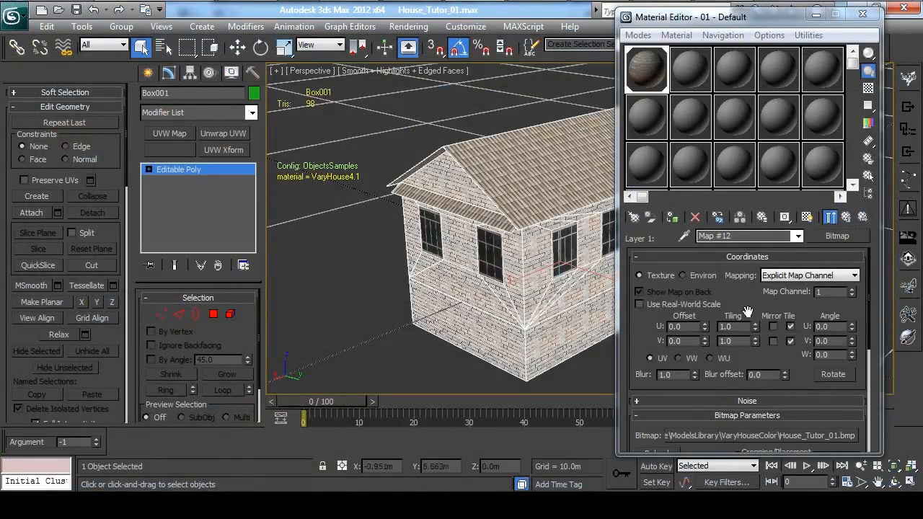
pyautogui.click(833, 220)
pyautogui.click(833, 221)
pyautogui.click(832, 221)
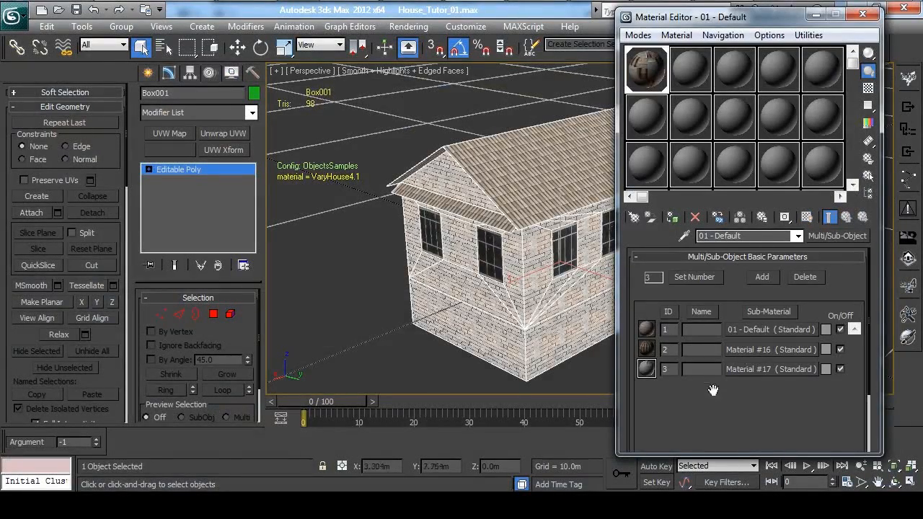
# Load House_Tutor_01.bmp as Layer 1 of Material #16's composite diffuse map and return to the Multi/Sub-Object level.
pyautogui.click(740, 349)
pyautogui.click(747, 298)
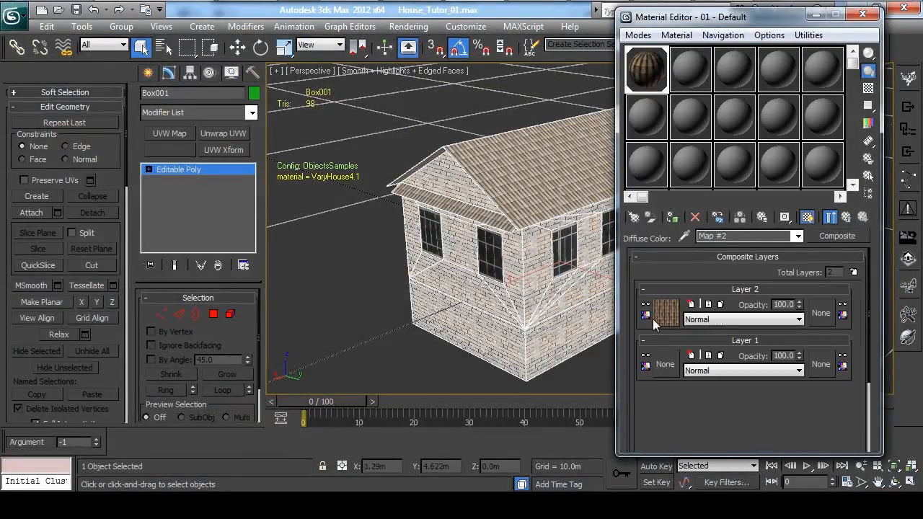
pyautogui.click(665, 364)
pyautogui.doubleClick(353, 118)
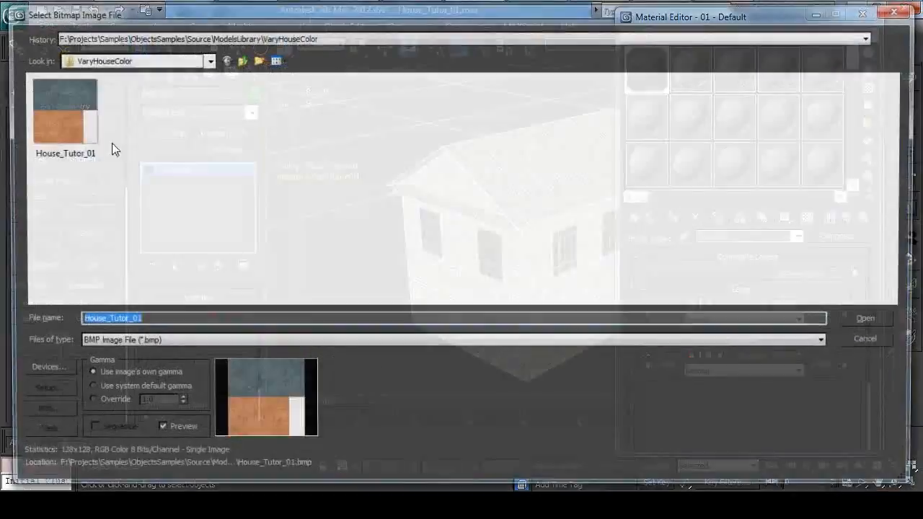
pyautogui.doubleClick(65, 102)
pyautogui.click(848, 219)
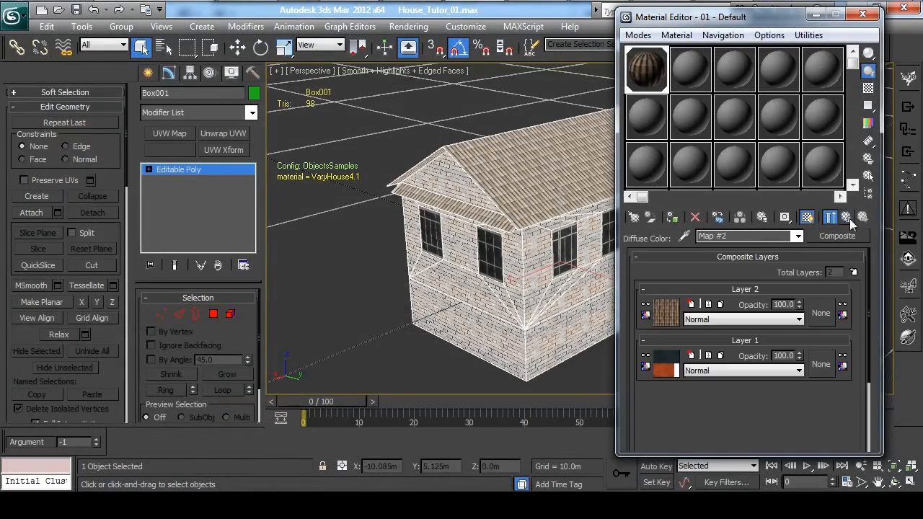
pyautogui.click(847, 218)
pyautogui.click(846, 219)
# Load House_Tutor_01.bmp as Layer 1 of Material #17's composite diffuse map.
pyautogui.click(752, 369)
pyautogui.click(753, 298)
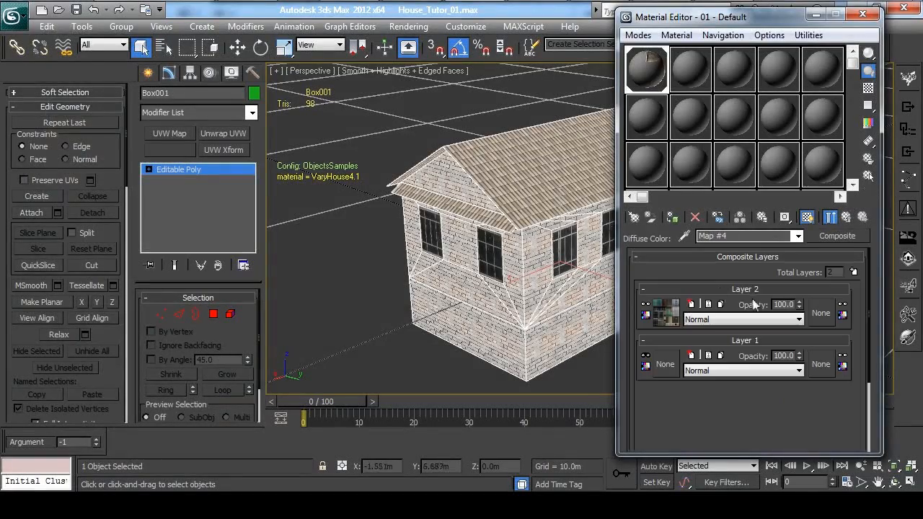
pyautogui.click(665, 364)
pyautogui.doubleClick(346, 115)
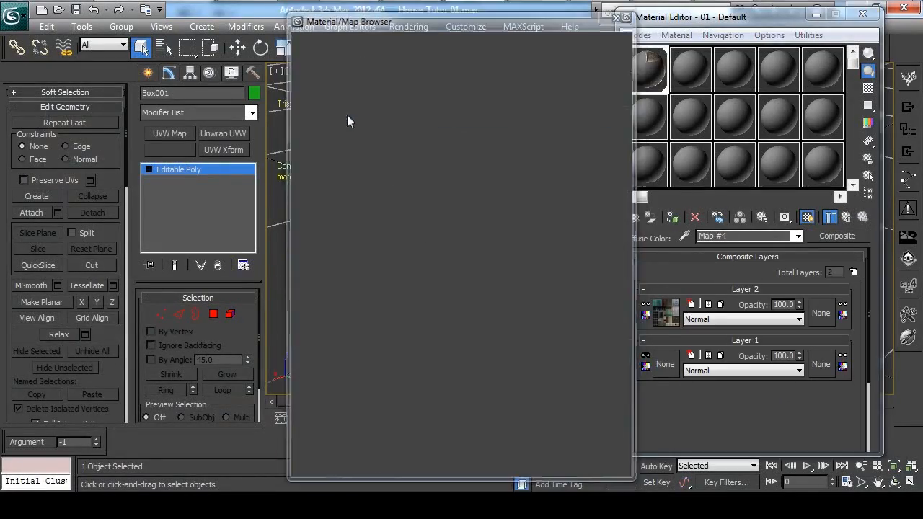
pyautogui.doubleClick(46, 97)
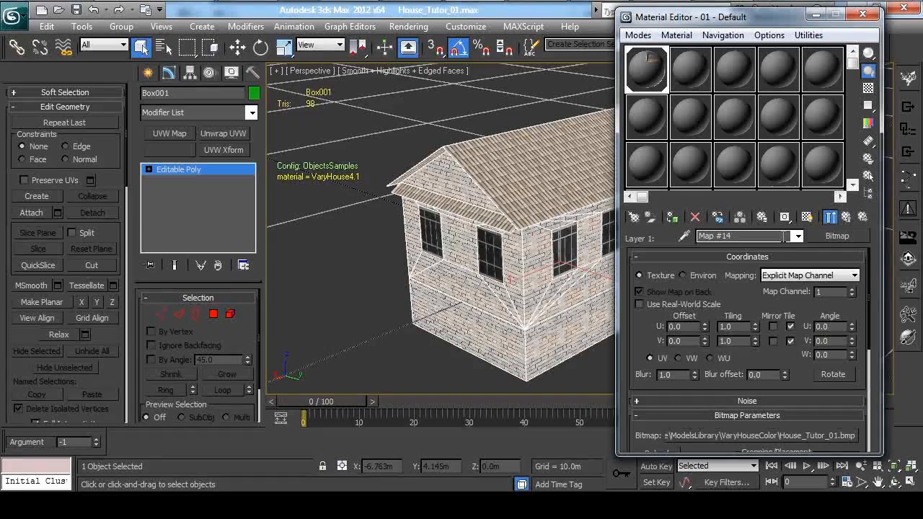
# Return to the Multi/Sub-Object level of the material and close the Material Editor.
pyautogui.click(847, 218)
pyautogui.click(847, 217)
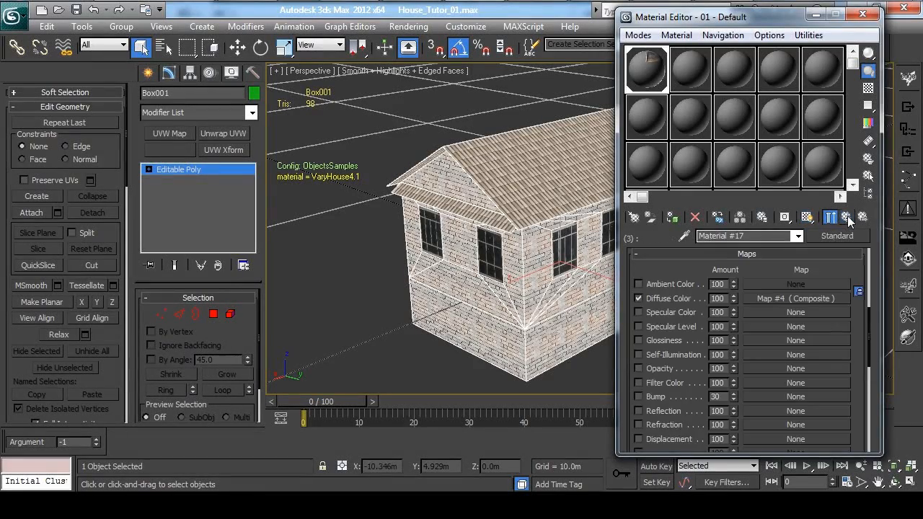
pyautogui.click(847, 217)
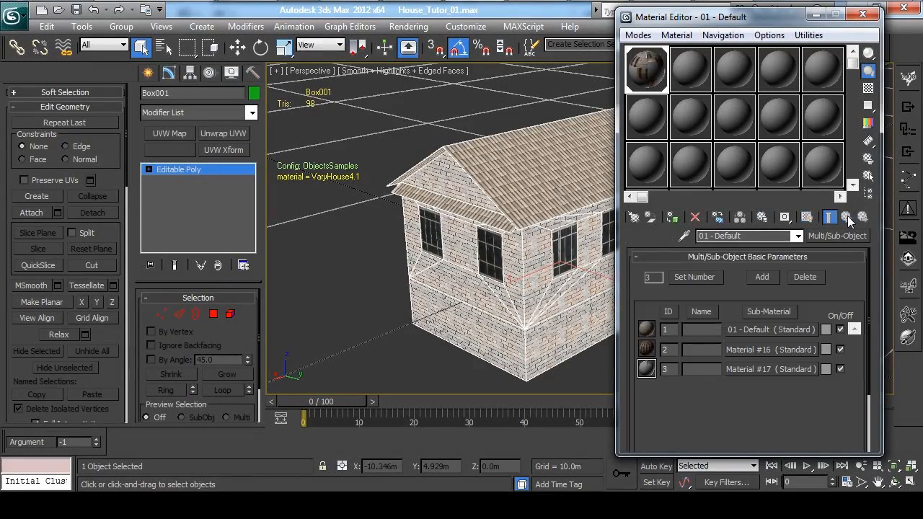
pyautogui.click(862, 14)
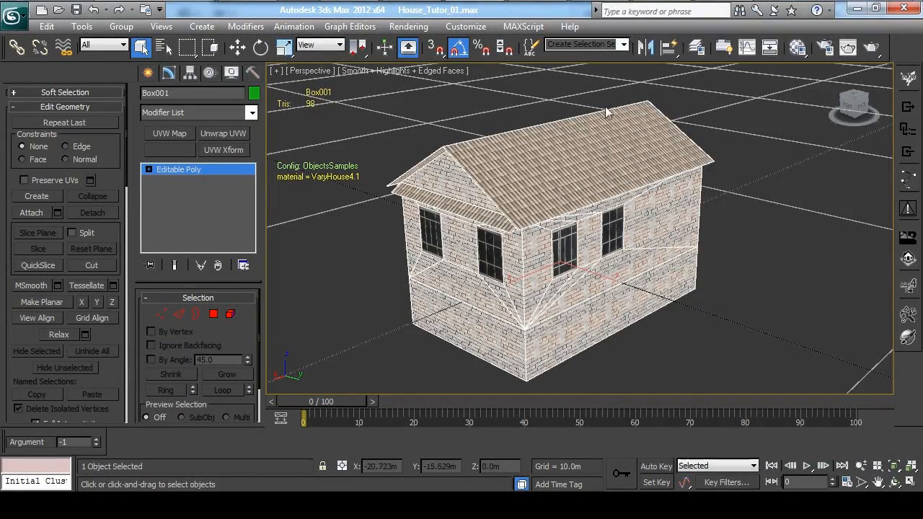
pyautogui.click(720, 214)
pyautogui.click(571, 221)
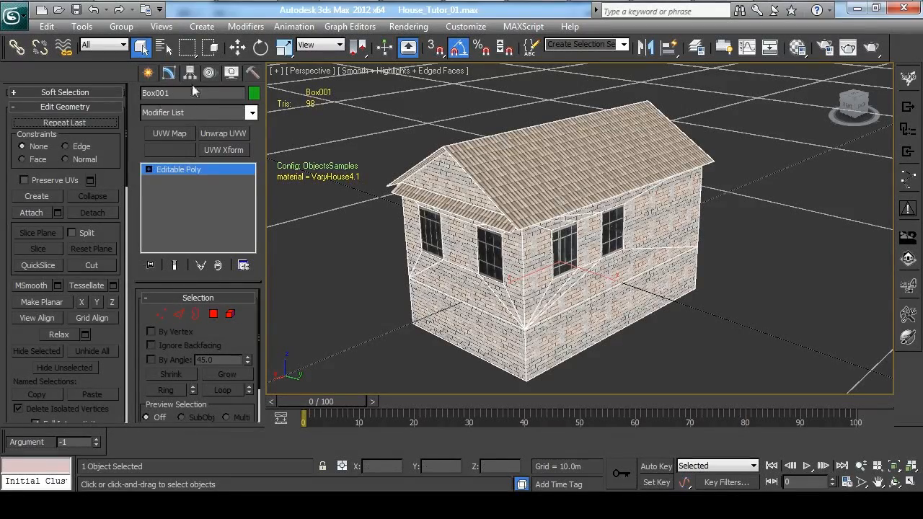
# Apply an Unwrap UVW modifier to the house and open its UV editor.
pyautogui.click(231, 132)
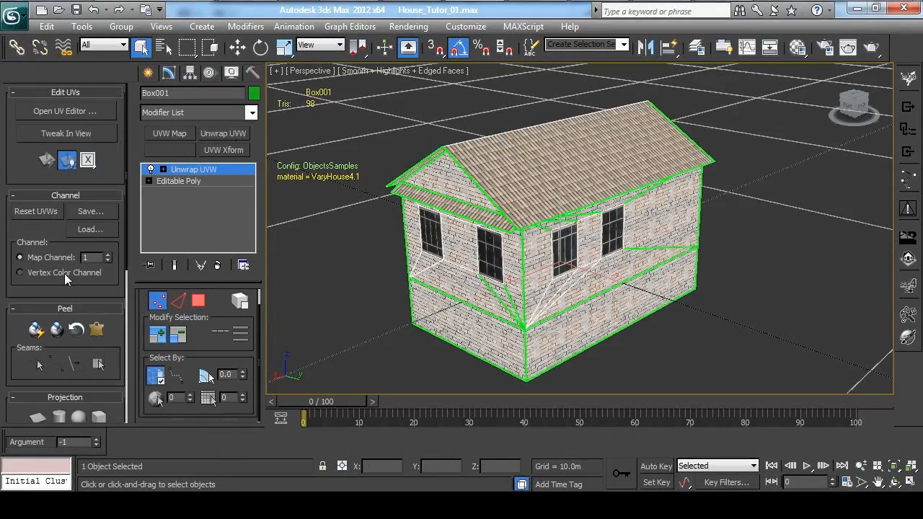
pyautogui.click(68, 115)
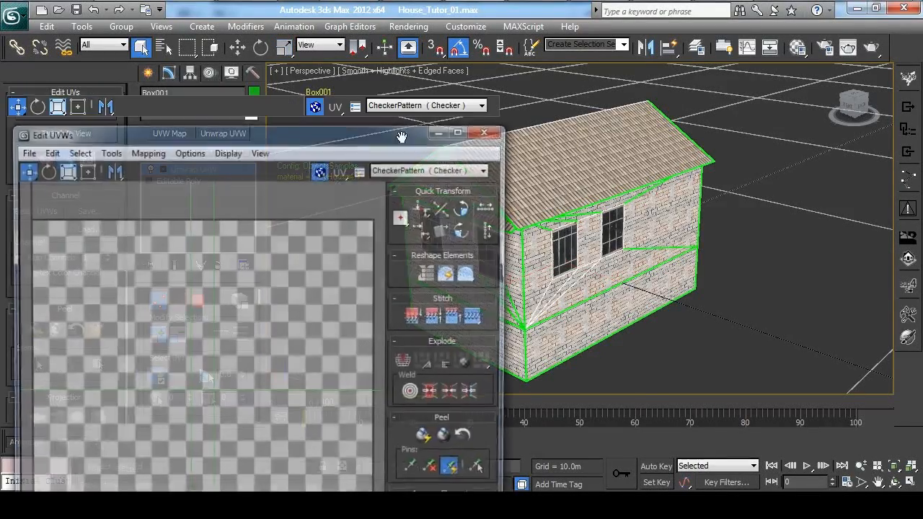
pyautogui.scroll(-5, 272, 255)
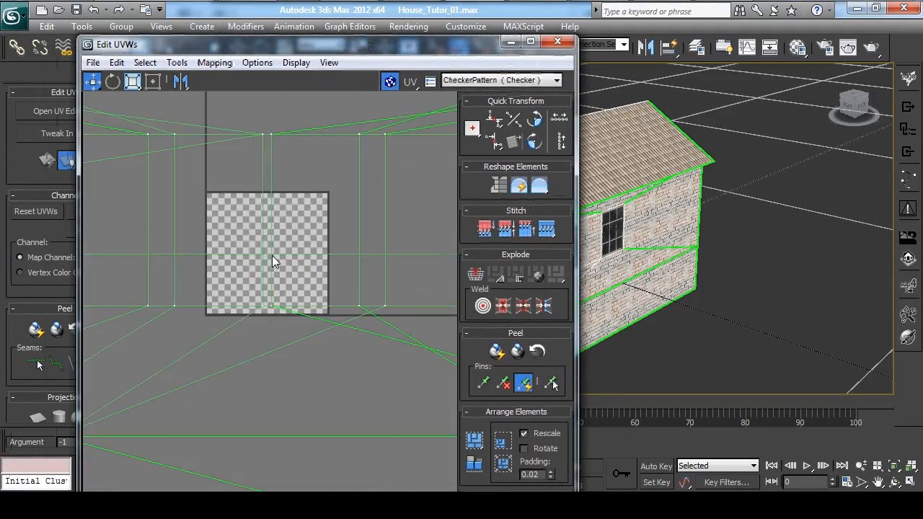
# Pick the bitmap House_Tutor_01.bmp as the background texture of the Edit UVWs window.
pyautogui.click(538, 83)
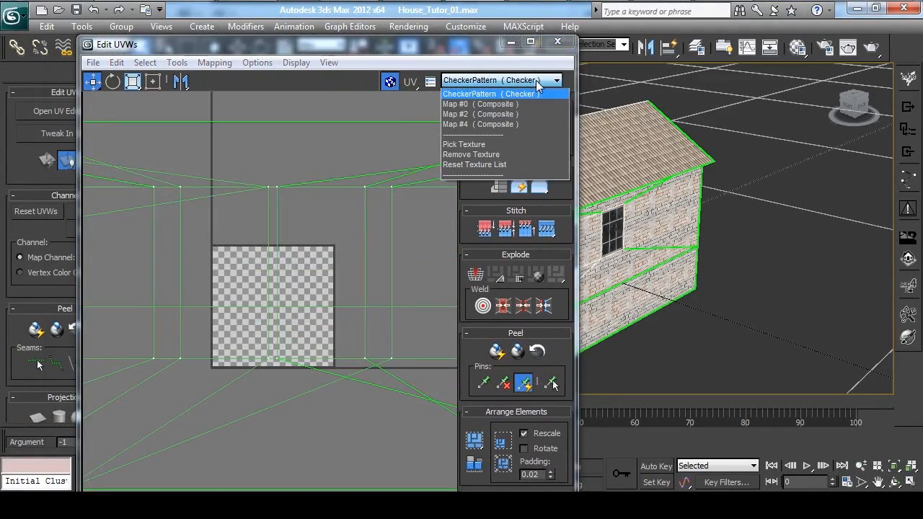
pyautogui.click(507, 140)
pyautogui.doubleClick(373, 120)
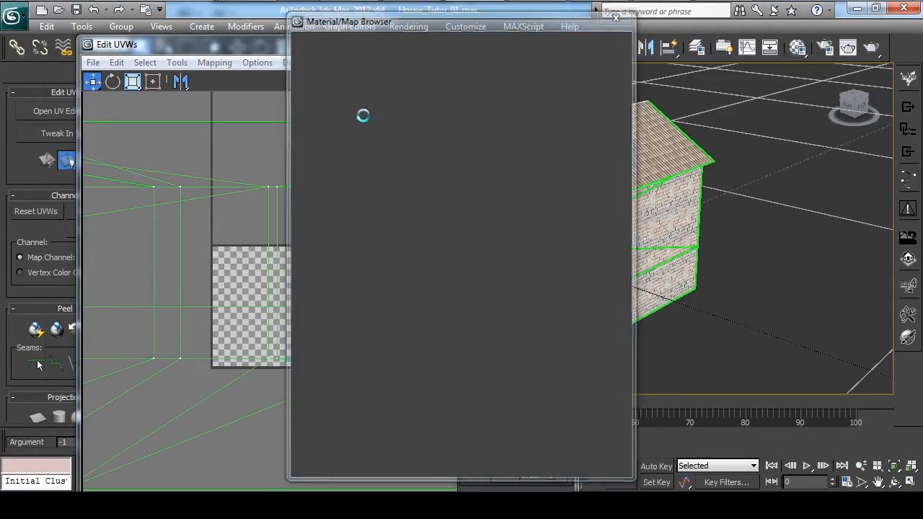
pyautogui.doubleClick(53, 112)
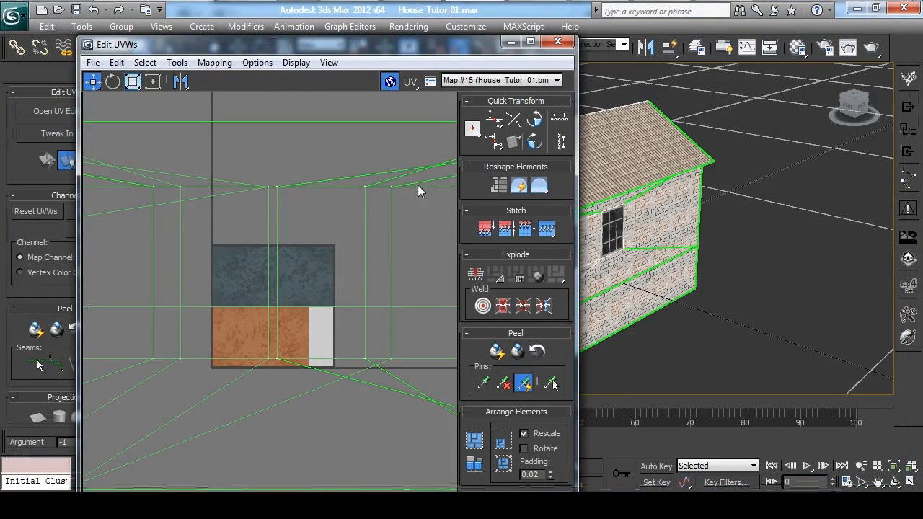
pyautogui.scroll(-5, 335, 225)
pyautogui.scroll(2, 318, 216)
pyautogui.scroll(-1, 335, 167)
pyautogui.moveTo(200, 44); pyautogui.dragTo(173, 16)
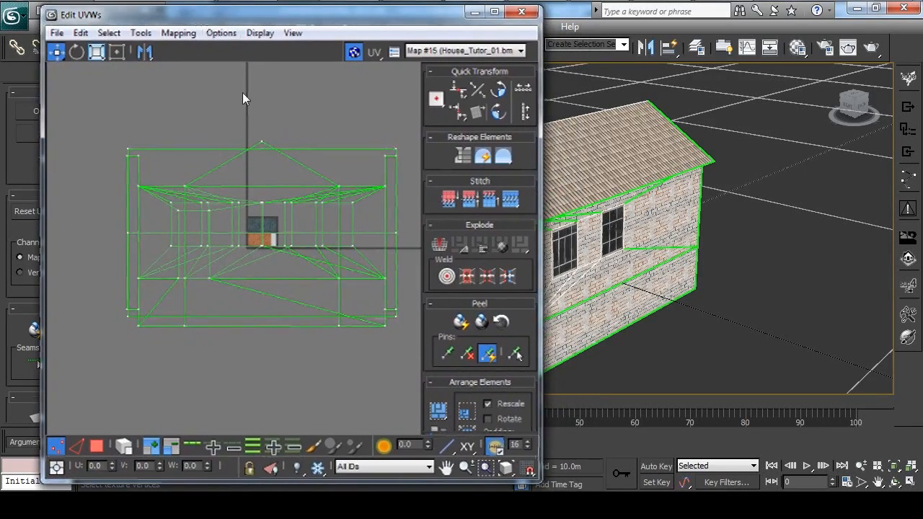
# Select all UV faces and flatten their mapping with a face angle threshold of 45.0 and spacing of 0.02.
pyautogui.click(96, 446)
pyautogui.click(274, 177)
pyautogui.click(280, 131)
pyautogui.hotkey('ctrl', 'a')
pyautogui.click(179, 32)
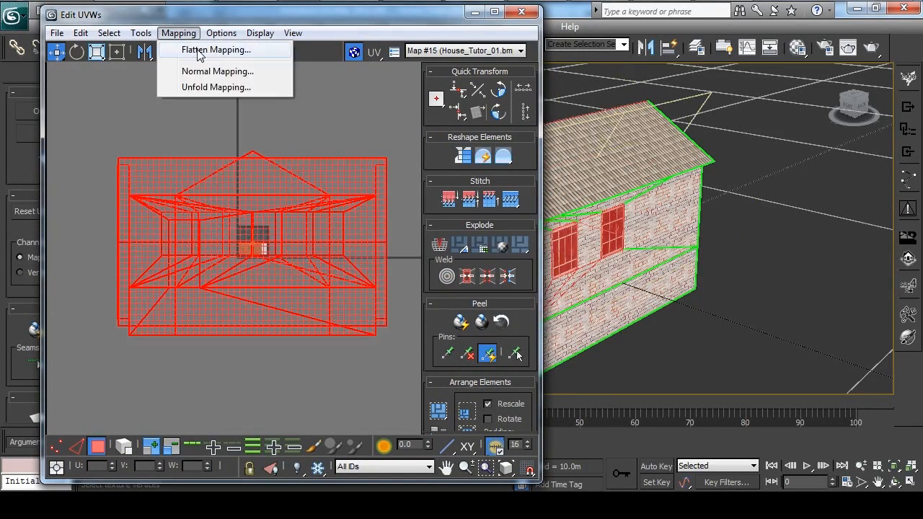
pyautogui.click(216, 48)
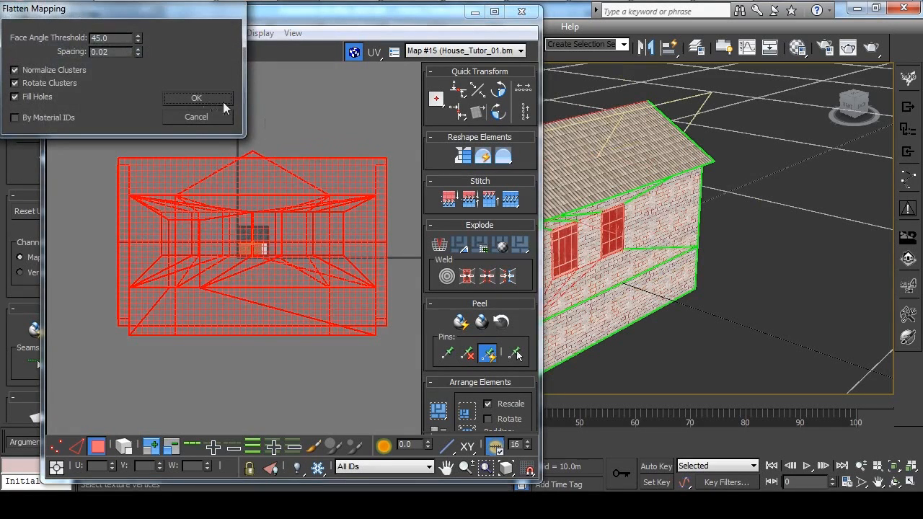
pyautogui.click(200, 98)
# Move all flattened UV clusters off the color map into the empty space beside it.
pyautogui.moveTo(156, 192); pyautogui.dragTo(313, 292)
pyautogui.scroll(5, 313, 291)
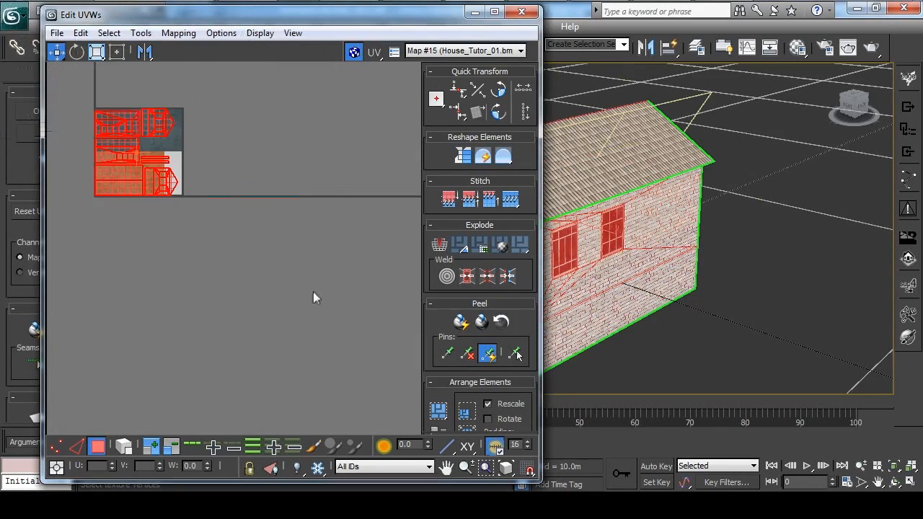
pyautogui.moveTo(139, 179); pyautogui.dragTo(235, 285, button='middle')
pyautogui.scroll(3, 235, 285)
pyautogui.moveTo(192, 233); pyautogui.dragTo(348, 233)
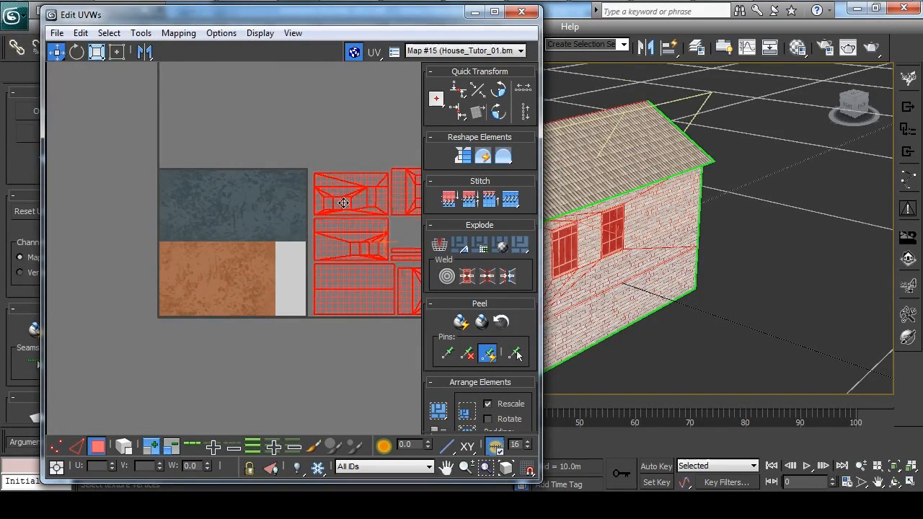
pyautogui.click(326, 159)
pyautogui.moveTo(325, 161); pyautogui.dragTo(285, 155, button='middle')
# Place the first long wall cluster on the orange area and enlarge it with the Freeform Gizmo to fill that area.
pyautogui.moveTo(347, 213); pyautogui.dragTo(347, 211)
pyautogui.moveTo(334, 176); pyautogui.dragTo(182, 250)
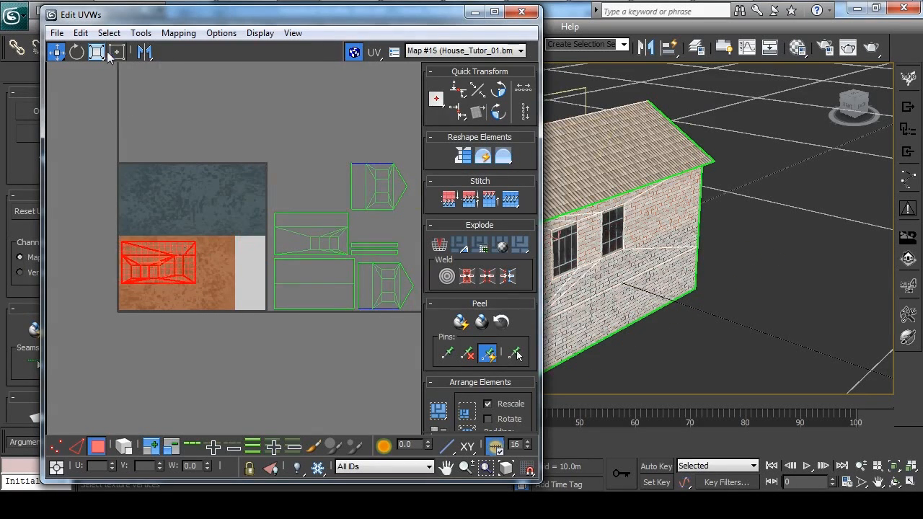
pyautogui.click(117, 51)
pyautogui.moveTo(195, 285); pyautogui.dragTo(231, 305)
pyautogui.click(281, 191)
# Move the second long wall cluster onto the orange area and scale it up over the first one.
pyautogui.moveTo(337, 254); pyautogui.dragTo(338, 252)
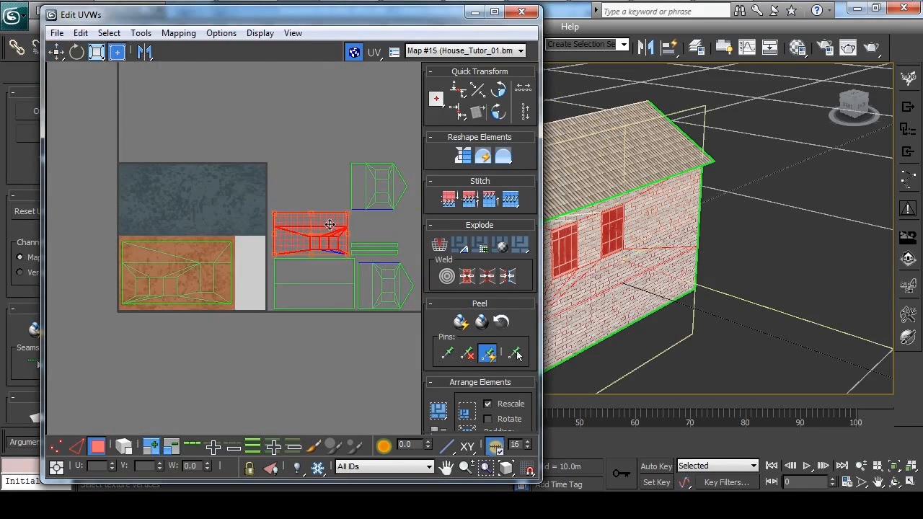
pyautogui.click(294, 199)
pyautogui.click(297, 217)
pyautogui.moveTo(316, 219); pyautogui.dragTo(163, 243)
pyautogui.moveTo(193, 278); pyautogui.dragTo(217, 302)
pyautogui.click(303, 225)
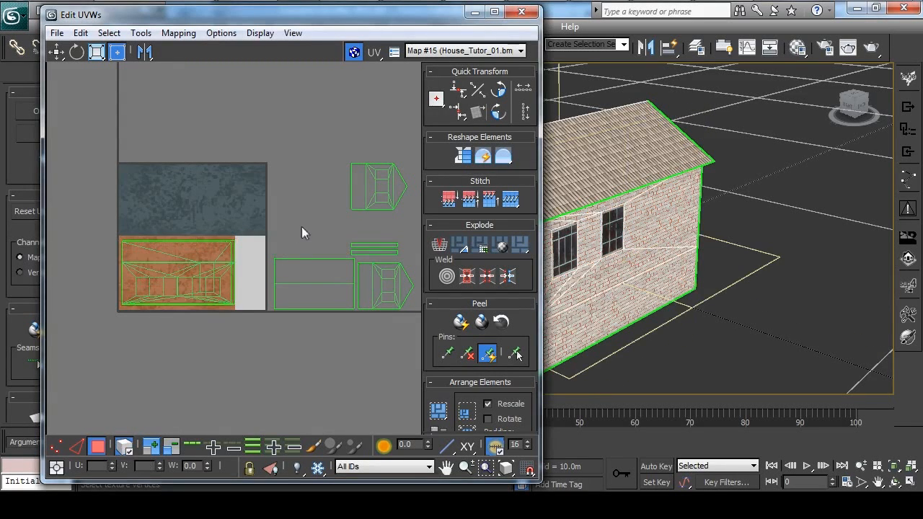
# Fit the large roof cluster onto the blue-grey area and the upper gable wall cluster onto the orange area.
pyautogui.moveTo(286, 221); pyautogui.dragTo(235, 224)
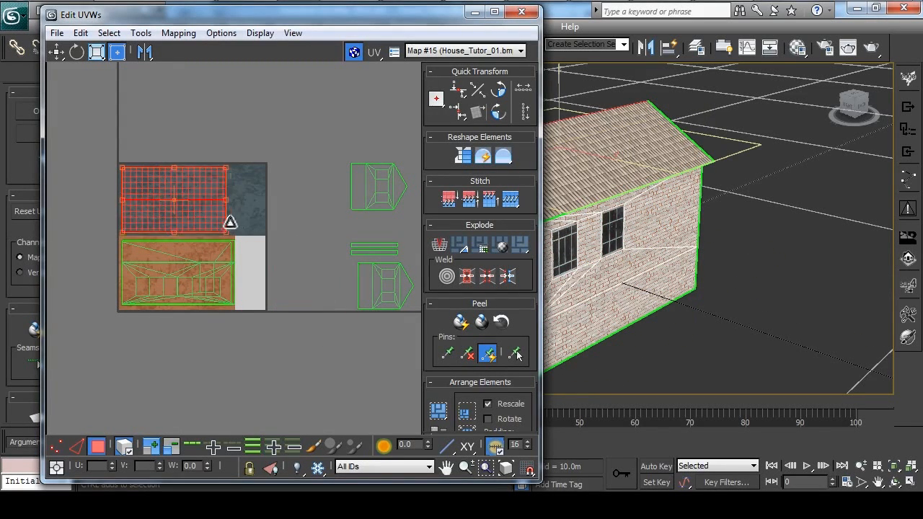
pyautogui.click(358, 155)
pyautogui.click(398, 187)
pyautogui.moveTo(398, 187); pyautogui.dragTo(210, 299)
pyautogui.moveTo(191, 269); pyautogui.dragTo(188, 268)
pyautogui.click(315, 220)
# Move the two narrow roof strip clusters onto the blue-grey area and enlarge them within it.
pyautogui.moveTo(402, 256); pyautogui.dragTo(204, 212)
pyautogui.click(306, 223)
pyautogui.moveTo(180, 210); pyautogui.dragTo(256, 200, button='middle')
pyautogui.scroll(2, 205, 203)
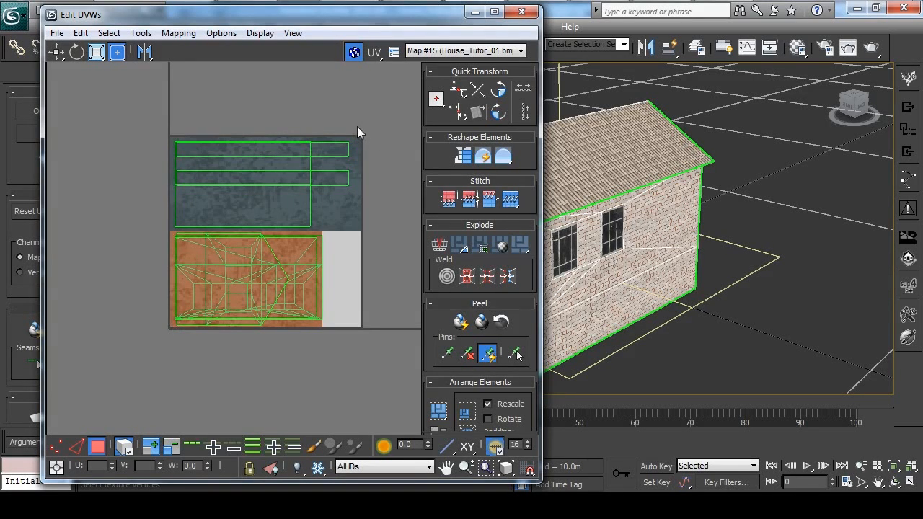
pyautogui.scroll(-1, 353, 317)
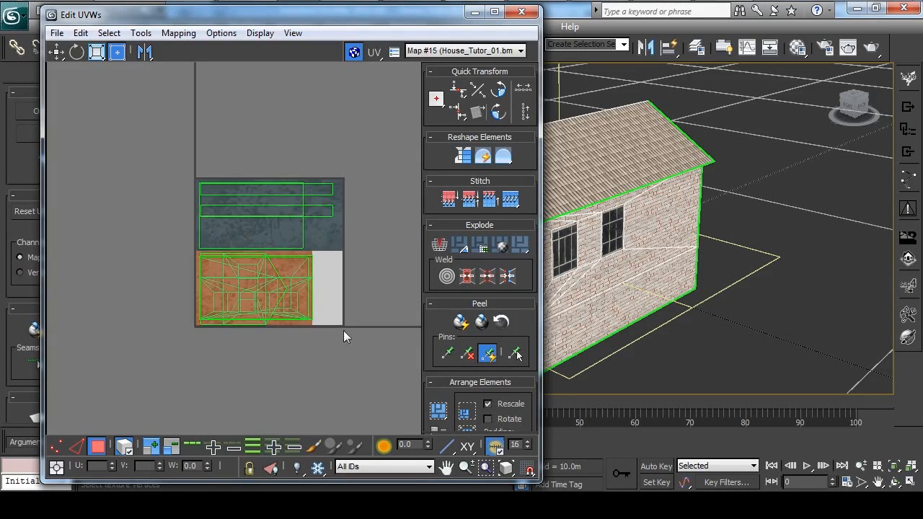
# Move the remaining gable wall cluster onto the orange area and enlarge it to fit the area's height.
pyautogui.hotkey('ctrl', 'a')
pyautogui.click(188, 157)
pyautogui.moveTo(336, 191); pyautogui.dragTo(282, 204, button='middle')
pyautogui.scroll(-1, 283, 205)
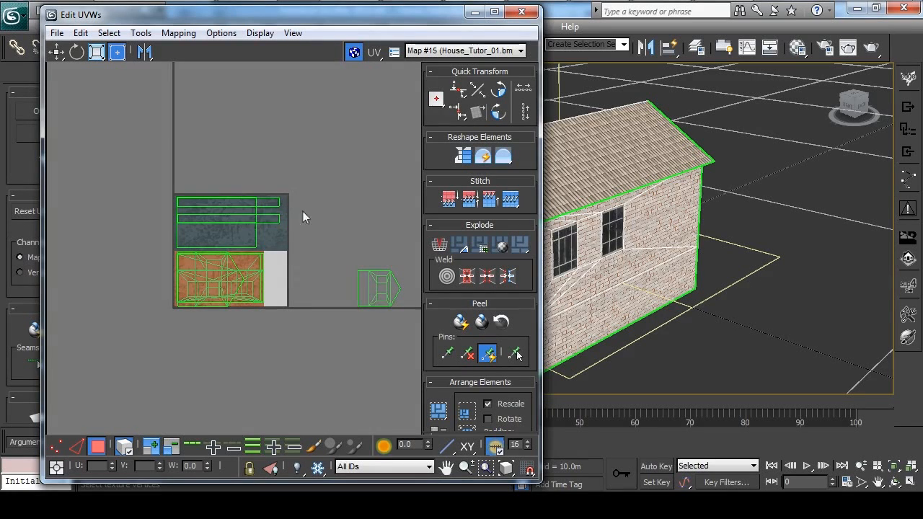
pyautogui.moveTo(350, 237); pyautogui.dragTo(335, 239, button='middle')
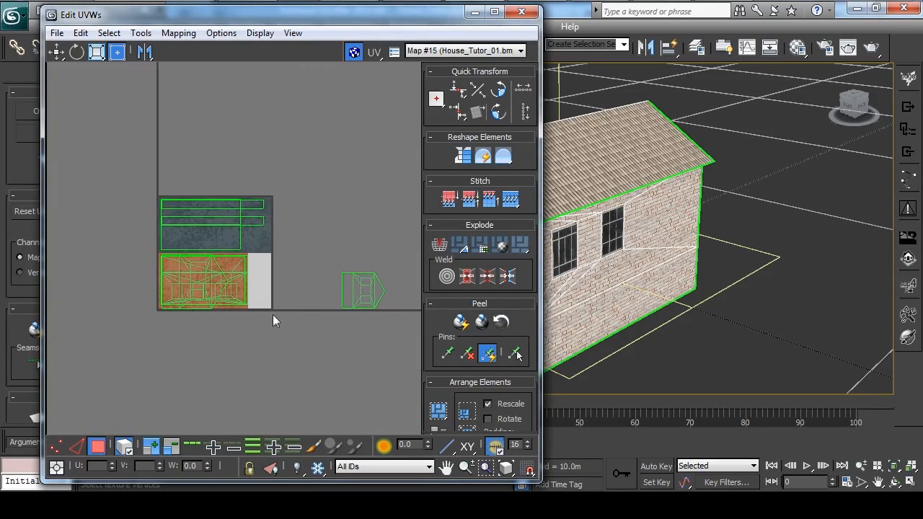
pyautogui.moveTo(390, 327); pyautogui.dragTo(391, 328)
pyautogui.moveTo(314, 225); pyautogui.dragTo(390, 320)
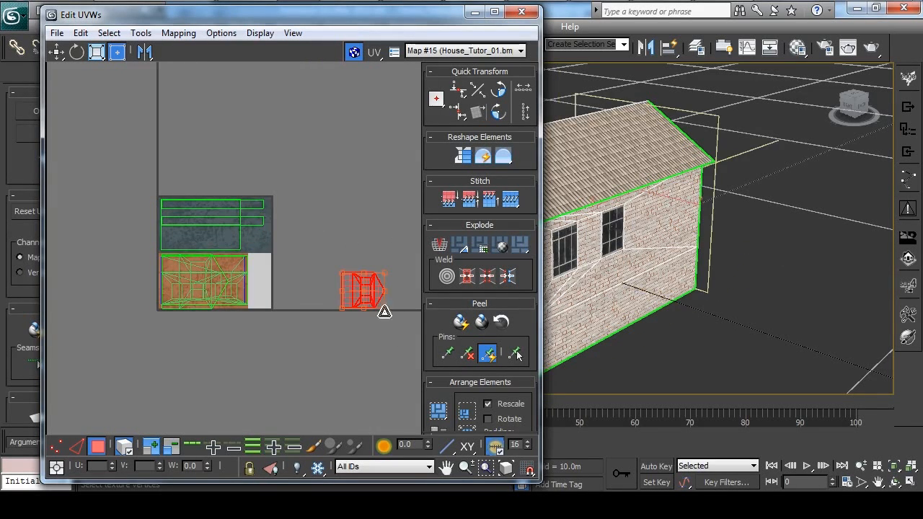
pyautogui.click(363, 223)
pyautogui.moveTo(322, 236); pyautogui.dragTo(383, 324)
pyautogui.moveTo(377, 293); pyautogui.dragTo(227, 303)
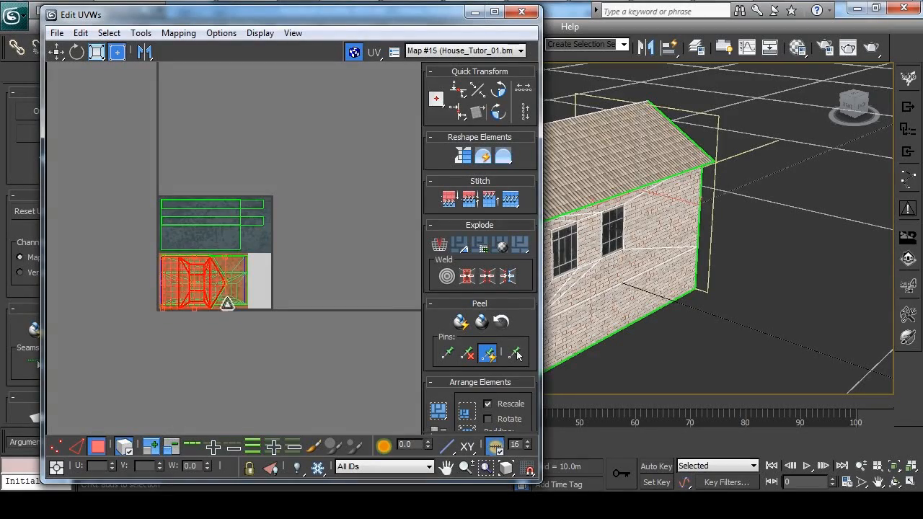
pyautogui.click(344, 255)
# Select the window and door faces on all sides of the house and break their UVs from the walls.
pyautogui.moveTo(607, 305); pyautogui.dragTo(713, 288, button='middle')
pyautogui.click(578, 246)
pyautogui.keyDown('alt'); pyautogui.moveTo(600, 256); pyautogui.dragTo(725, 285, button='middle'); pyautogui.keyUp('alt')
pyautogui.keyDown('ctrl'); pyautogui.click(652, 263); pyautogui.keyUp('ctrl')
pyautogui.moveTo(666, 296); pyautogui.dragTo(706, 286, button='middle')
pyautogui.keyDown('ctrl'); pyautogui.click(707, 286); pyautogui.keyUp('ctrl')
pyautogui.keyDown('ctrl'); pyautogui.click(636, 257); pyautogui.keyUp('ctrl')
pyautogui.keyDown('alt'); pyautogui.moveTo(636, 258); pyautogui.dragTo(709, 263, button='middle'); pyautogui.keyUp('alt')
pyautogui.moveTo(606, 308); pyautogui.dragTo(742, 295, button='middle')
pyautogui.keyDown('ctrl'); pyautogui.click(666, 285); pyautogui.keyUp('ctrl')
pyautogui.moveTo(645, 299); pyautogui.dragTo(669, 294, button='middle')
pyautogui.keyDown('ctrl'); pyautogui.click(673, 294); pyautogui.keyUp('ctrl')
pyautogui.keyDown('ctrl'); pyautogui.click(592, 261); pyautogui.keyUp('ctrl')
pyautogui.keyDown('alt'); pyautogui.moveTo(591, 261); pyautogui.dragTo(724, 280, button='middle'); pyautogui.keyUp('alt')
pyautogui.keyDown('ctrl'); pyautogui.click(681, 278); pyautogui.keyUp('ctrl')
pyautogui.keyDown('ctrl'); pyautogui.click(607, 256); pyautogui.keyUp('ctrl')
pyautogui.keyDown('alt'); pyautogui.moveTo(607, 256); pyautogui.dragTo(692, 265, button='middle'); pyautogui.keyUp('alt')
pyautogui.rightClick(207, 278)
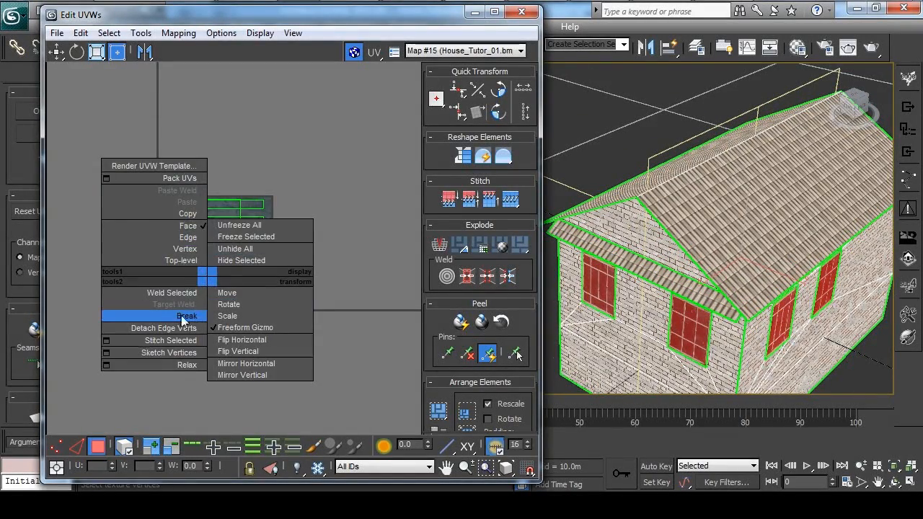
pyautogui.click(184, 317)
# Move the detached window and door UVs in groups until all of them lie on the light grey area.
pyautogui.moveTo(278, 239); pyautogui.dragTo(287, 208, button='middle')
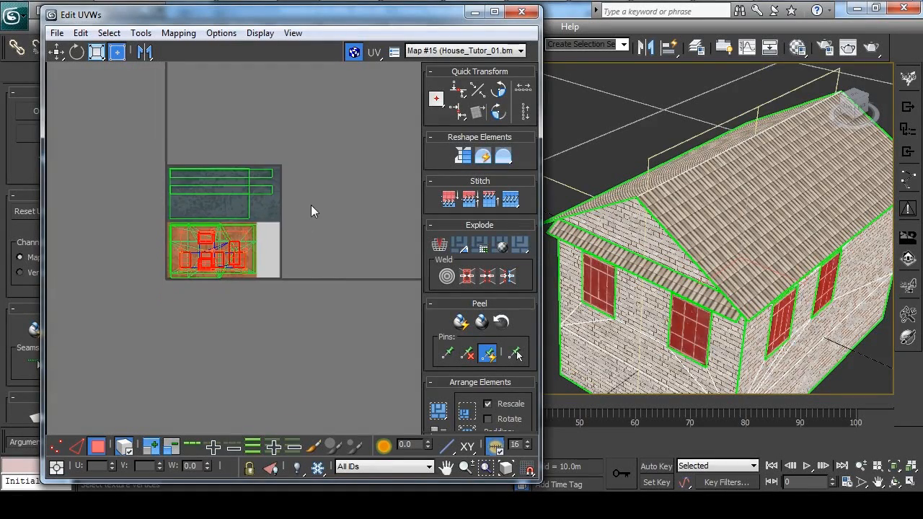
pyautogui.moveTo(204, 264); pyautogui.dragTo(288, 265)
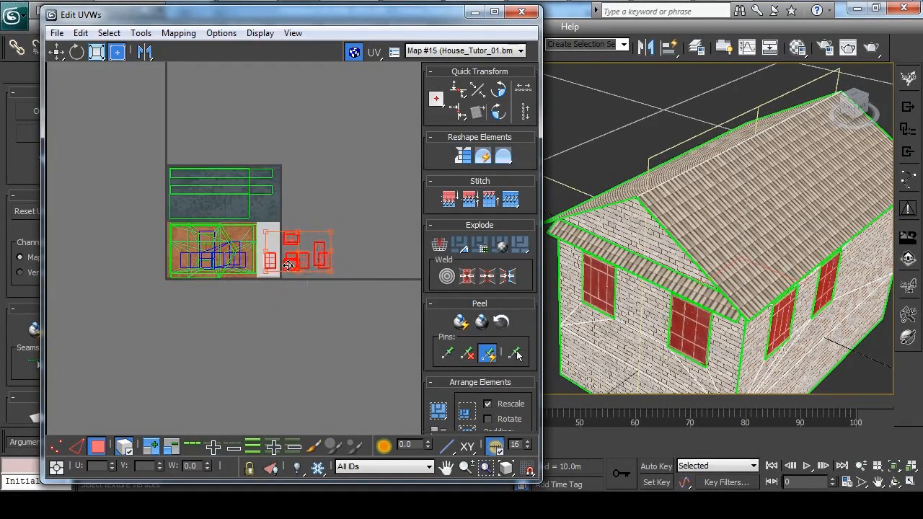
pyautogui.moveTo(350, 193); pyautogui.dragTo(284, 291)
pyautogui.moveTo(297, 260); pyautogui.dragTo(274, 261)
pyautogui.click(317, 218)
pyautogui.scroll(3, 353, 227)
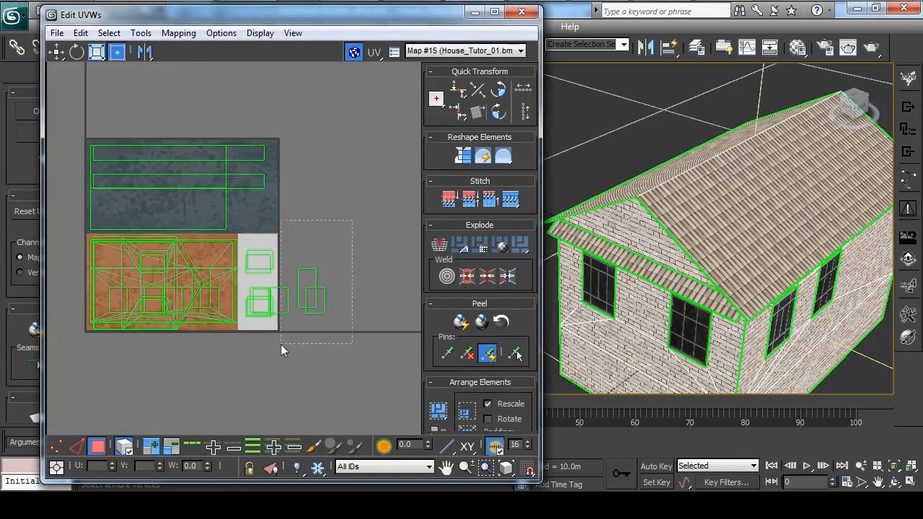
pyautogui.moveTo(281, 343); pyautogui.dragTo(281, 344)
pyautogui.moveTo(316, 289); pyautogui.dragTo(265, 275)
pyautogui.click(310, 256)
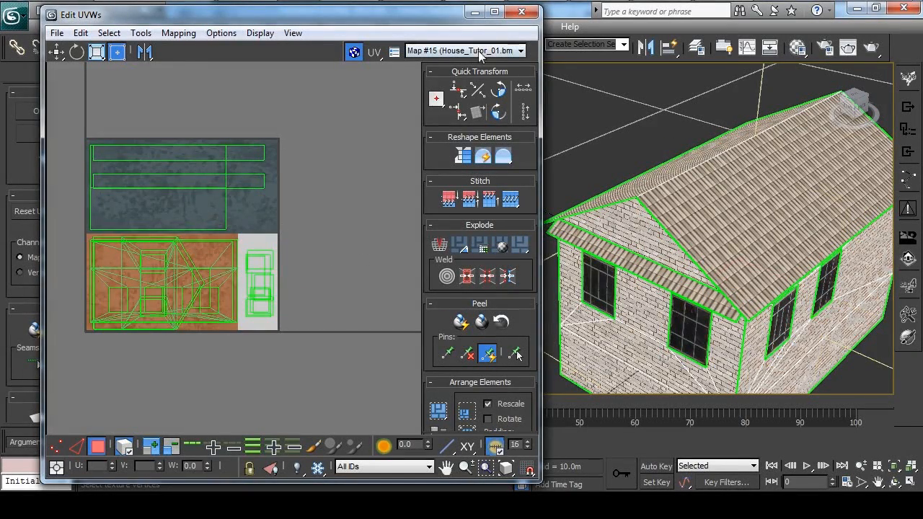
# Close the UV editor, collapse the entire modifier stack and deselect the house.
pyautogui.click(531, 14)
pyautogui.rightClick(180, 171)
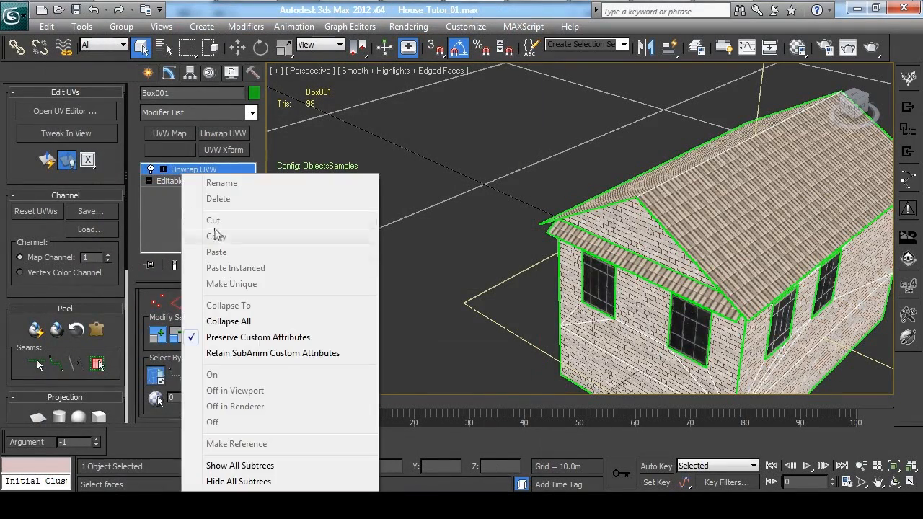
pyautogui.click(284, 321)
pyautogui.click(458, 178)
pyautogui.scroll(-3, 528, 176)
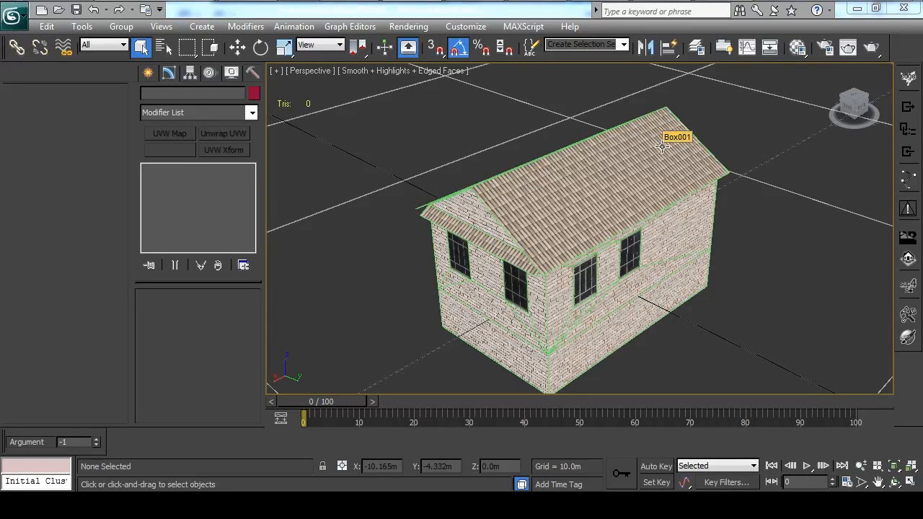
# Launch the PROJECT9 preview of the house and examine the coloring of its walls, roof, windows and door up close and from afar.
pyautogui.click(908, 285)
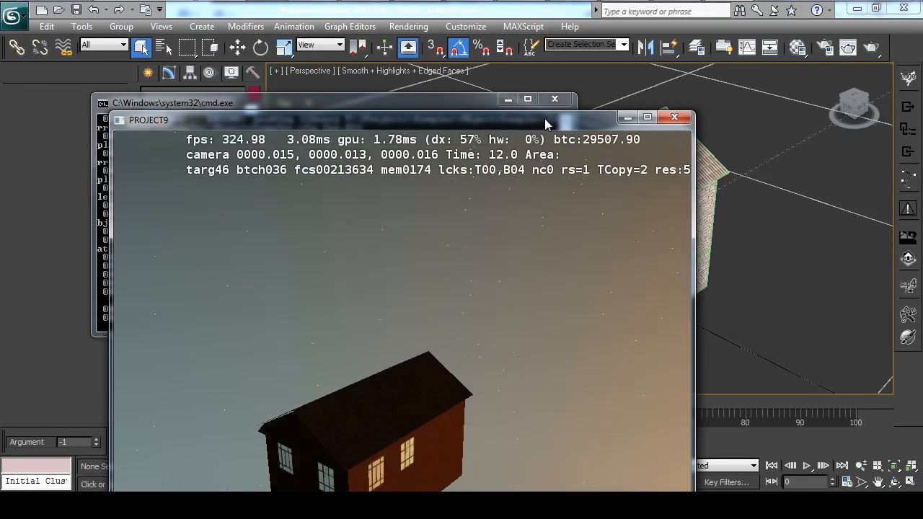
pyautogui.moveTo(544, 118); pyautogui.dragTo(580, 21)
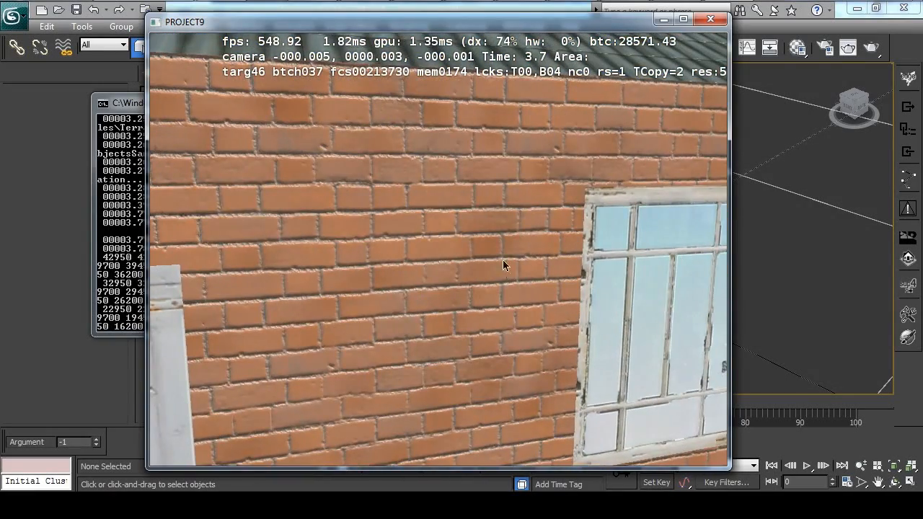
pyautogui.moveTo(474, 214); pyautogui.dragTo(502, 225)
pyautogui.press('s')
pyautogui.press('s')
pyautogui.moveTo(445, 265)
pyautogui.mouseDown()
pyautogui.moveTo(471, 200)
pyautogui.moveTo(492, 272)
pyautogui.moveTo(552, 326)
pyautogui.moveTo(544, 290)
pyautogui.moveTo(625, 309)
pyautogui.moveTo(683, 306)
pyautogui.moveTo(512, 303)
pyautogui.moveTo(384, 279)
pyautogui.moveTo(406, 283)
pyautogui.moveTo(400, 237)
pyautogui.moveTo(308, 261)
pyautogui.moveTo(531, 282)
pyautogui.moveTo(338, 281)
pyautogui.moveTo(447, 281)
pyautogui.mouseUp()
pyautogui.press('w')
pyautogui.press('s')
pyautogui.press('w')
pyautogui.press('s')
pyautogui.press('w')
pyautogui.press('s')
pyautogui.press('w')
pyautogui.press('s')
pyautogui.press('w')
pyautogui.press('s')
pyautogui.press('w')
pyautogui.press('s')
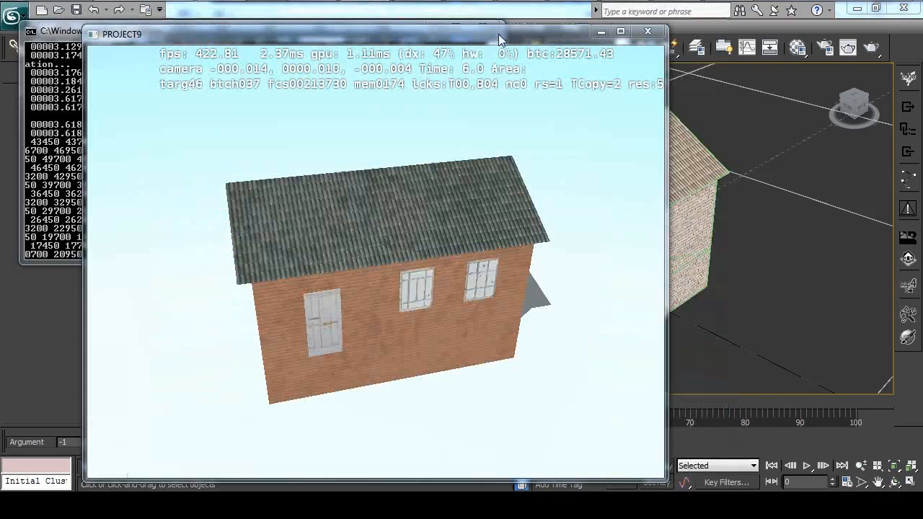
# Display the surface color component of the varyhouse shading in the preview and examine the house's walls, roof and openings.
pyautogui.moveTo(492, 36); pyautogui.dragTo(512, 29)
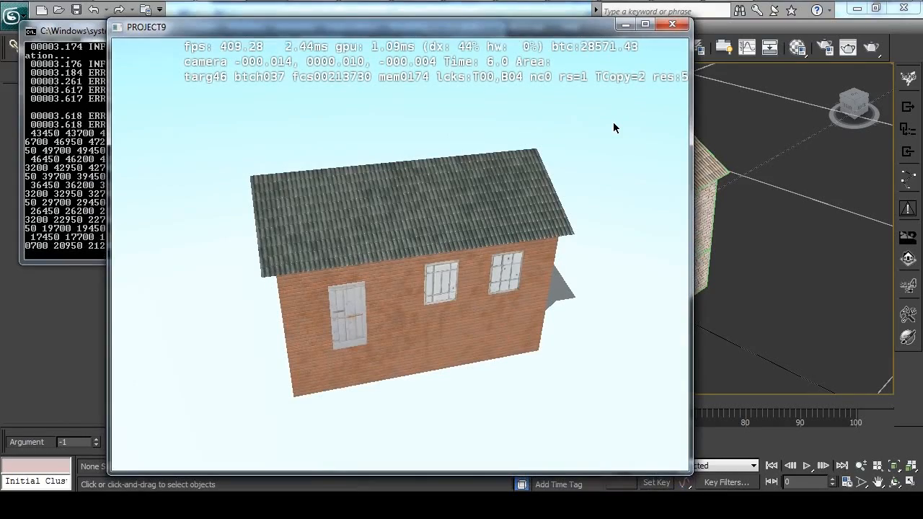
pyautogui.scroll(5, 523, 206)
pyautogui.scroll(-3, 531, 199)
pyautogui.scroll(-3, 530, 193)
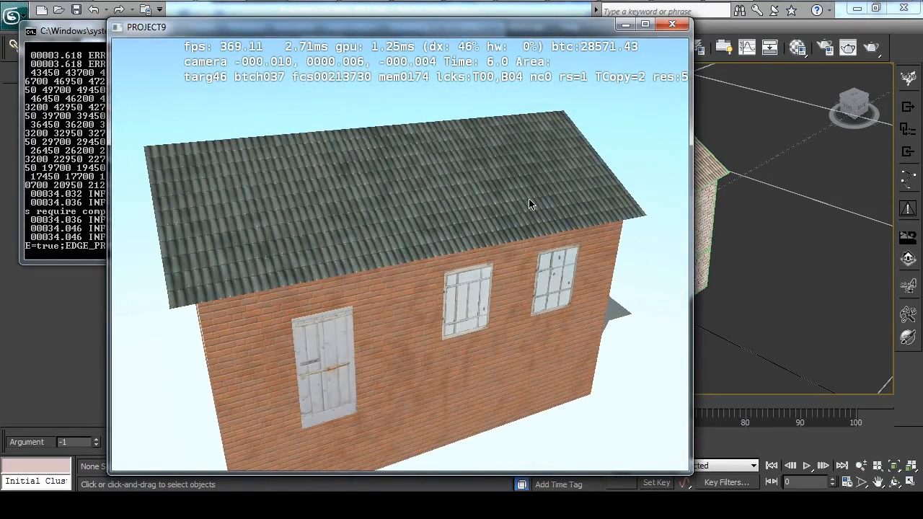
pyautogui.press('F3')
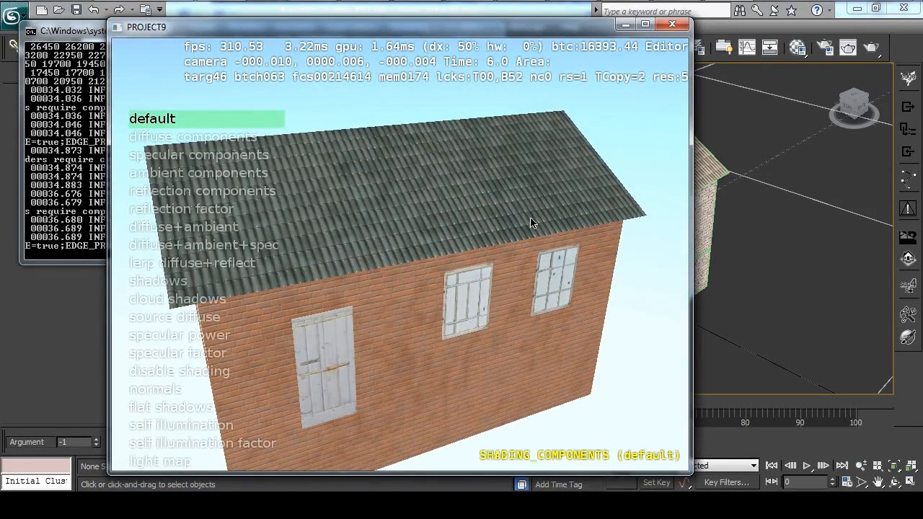
pyautogui.press('F4')
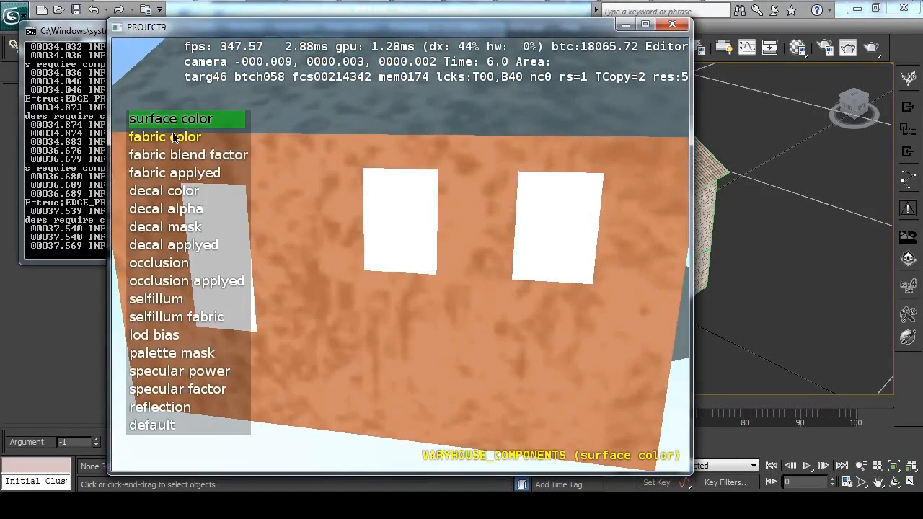
# Display the fabric color component and the fabric applyed component, and examine the house's textures from several sides in each.
pyautogui.click(173, 137)
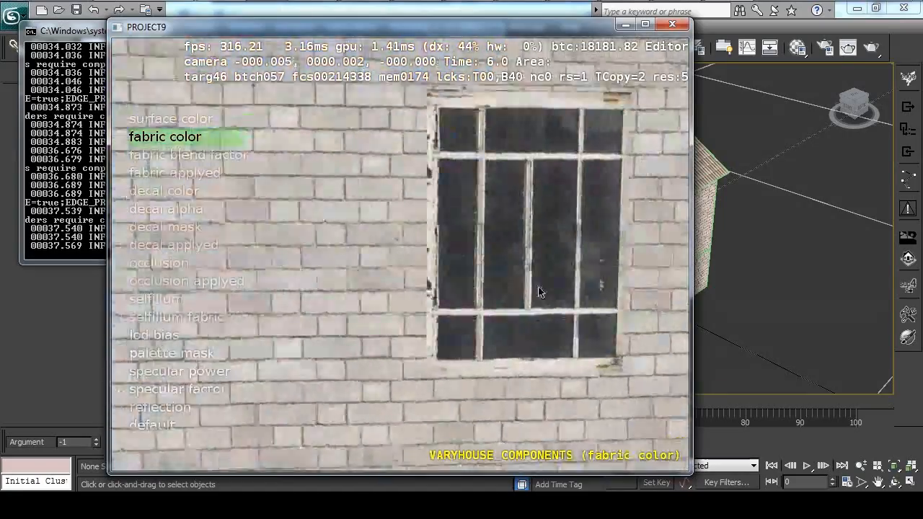
pyautogui.moveTo(538, 292); pyautogui.dragTo(364, 257)
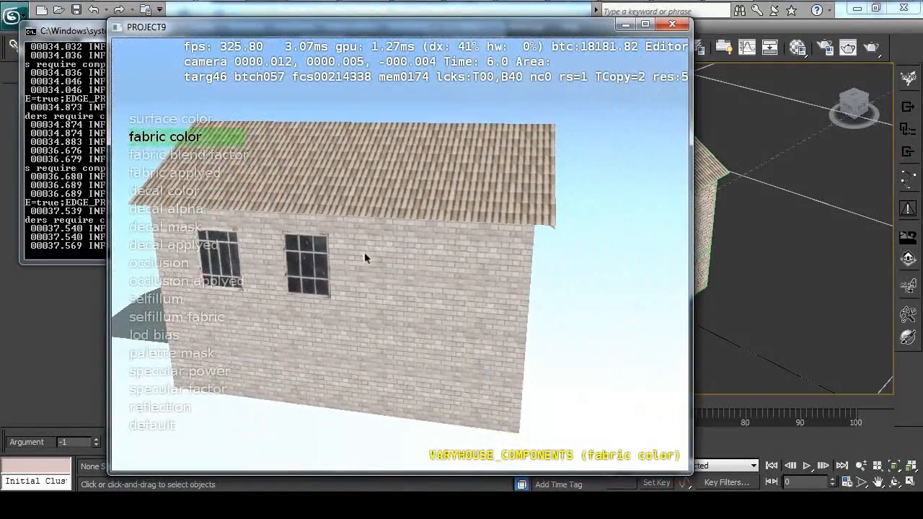
pyautogui.click(189, 173)
pyautogui.moveTo(454, 264); pyautogui.dragTo(544, 281)
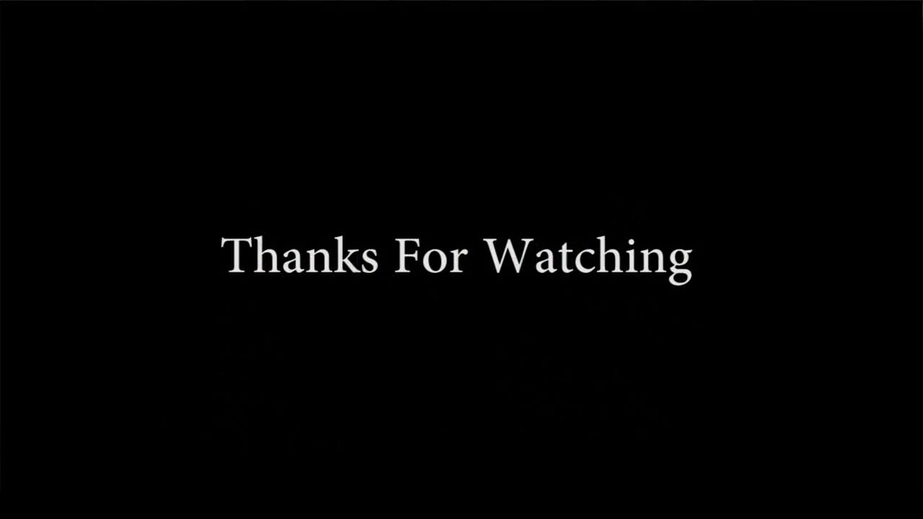